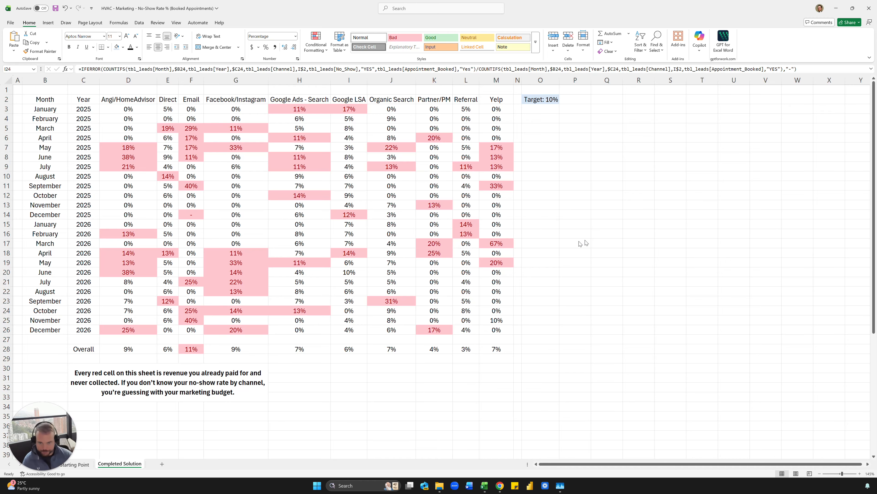
# - Temporarily set the target to 15% to test the red shading, then undo back to 10%
pyautogui.click(422, 209)
pyautogui.click(539, 100)
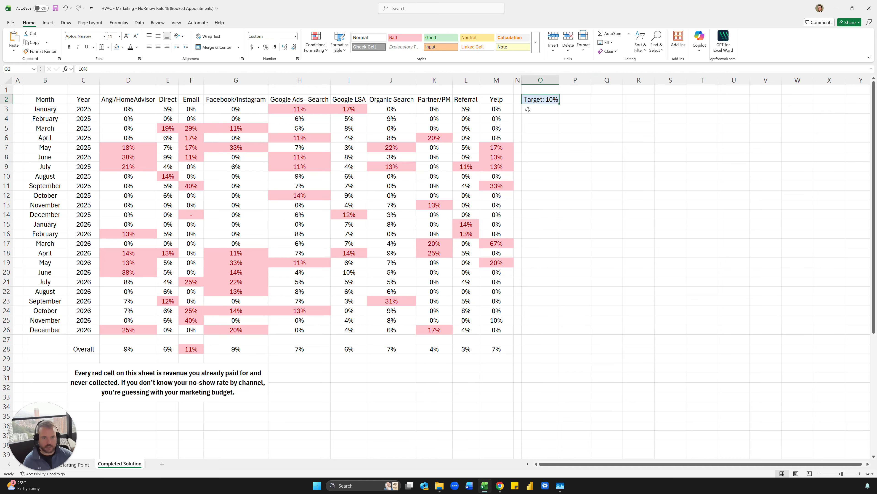
pyautogui.write('15%')
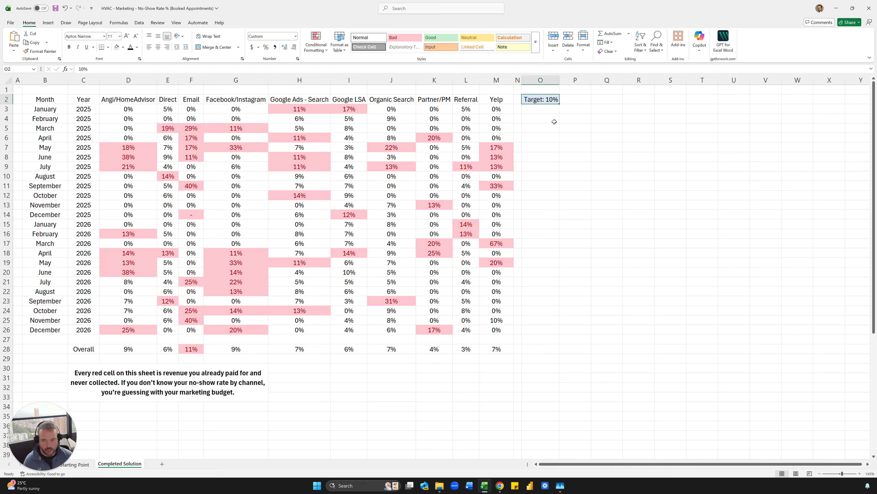
pyautogui.press('Return')
pyautogui.hotkey('ctrl', 'z')
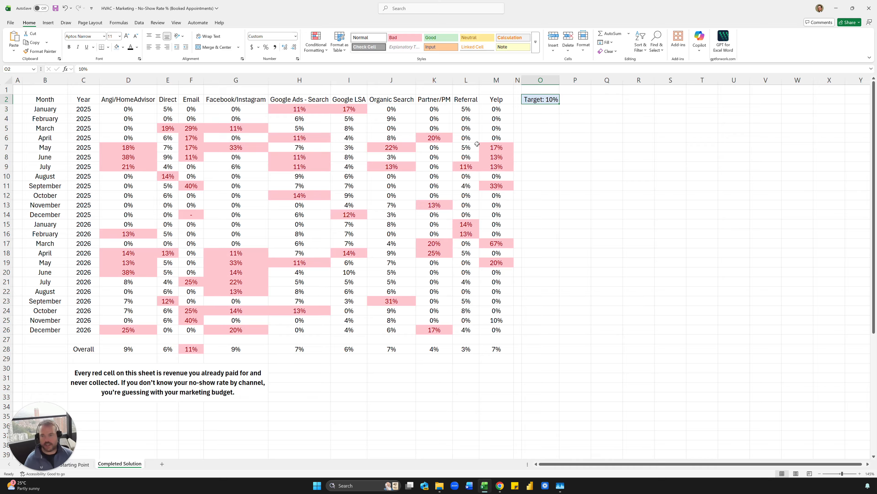
# - Inspect the no-show rate formulas in E19, G15 and G18 of the matrix
pyautogui.click(176, 261)
pyautogui.click(239, 225)
pyautogui.click(243, 254)
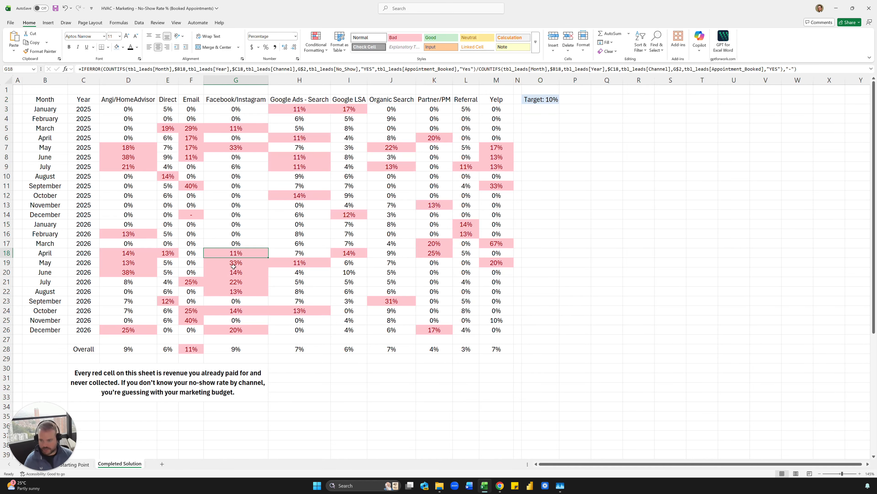
pyautogui.scroll(-2, 238, 259)
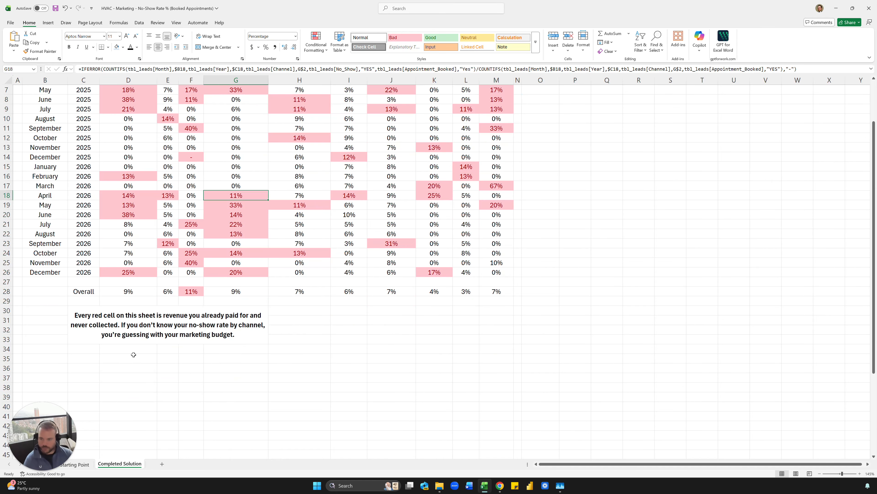
pyautogui.click(110, 361)
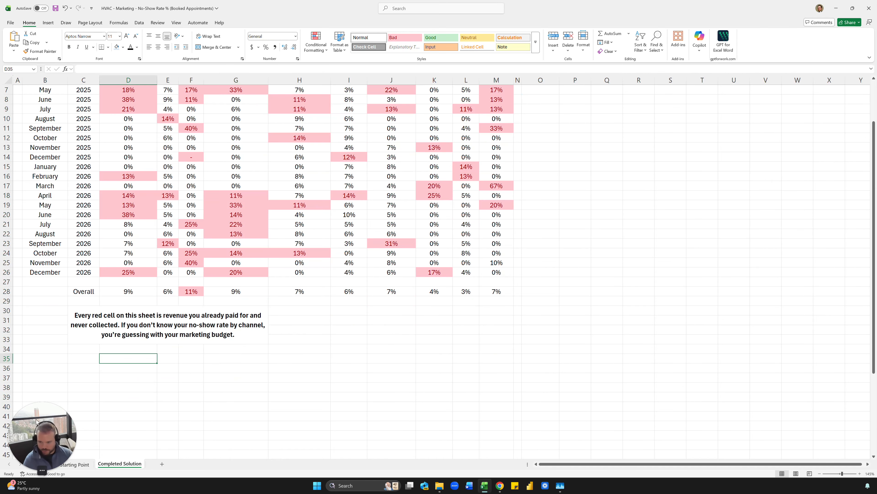
# - Switch to the Data sheet and browse the lead in row 14
pyautogui.click(45, 465)
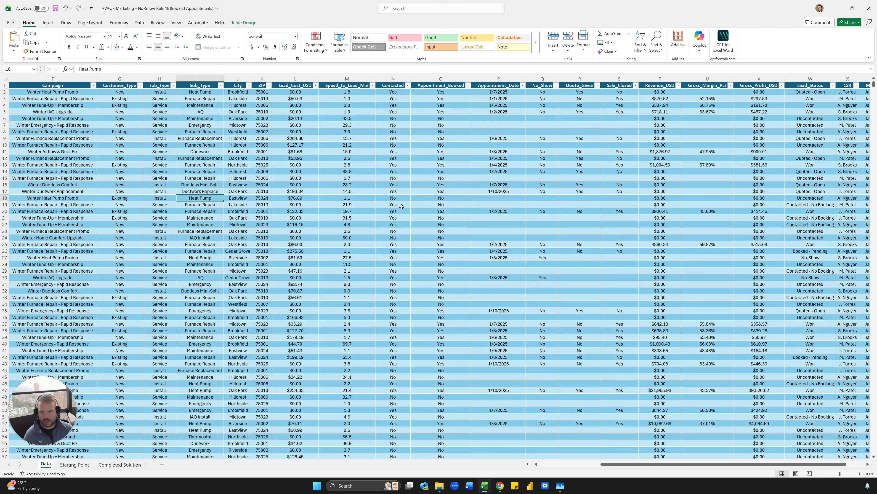
pyautogui.click(202, 169)
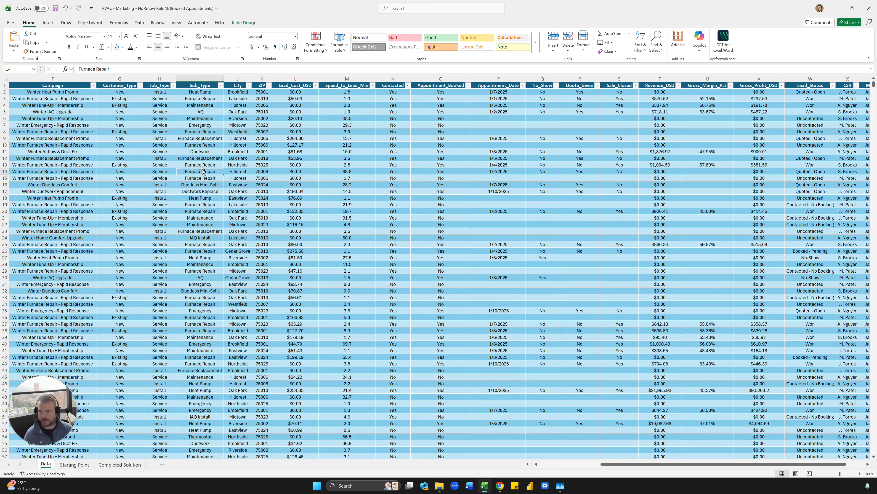
pyautogui.press('Right')
pyautogui.press('Right')
pyautogui.press('Right')
pyautogui.press('Right')
pyautogui.press('Right')
pyautogui.moveTo(212, 155); pyautogui.dragTo(411, 272)
pyautogui.click(441, 231)
# - Select the lead details block H2:O14, then check the $264.80 lead cost and row 11 ZIP
pyautogui.click(148, 167)
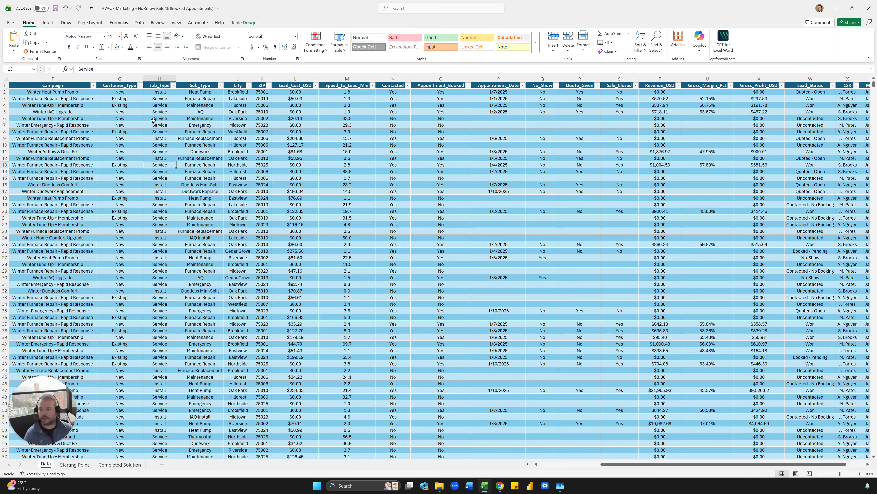
pyautogui.moveTo(159, 92); pyautogui.dragTo(444, 169)
pyautogui.click(443, 169)
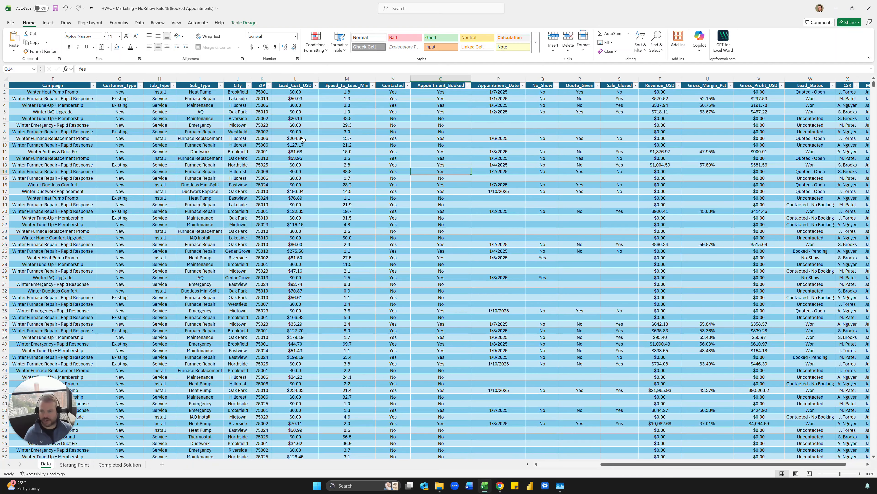
pyautogui.click(295, 138)
pyautogui.click(262, 151)
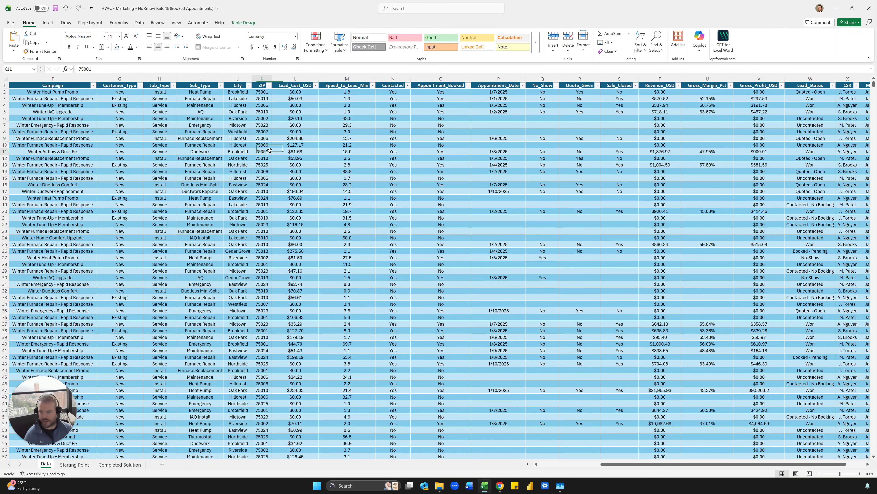
# - Review the sub-type, campaign, channel and Lead_DateTime values, including the full timestamp in B5
pyautogui.hscroll(-3, 315, 133)
pyautogui.click(315, 134)
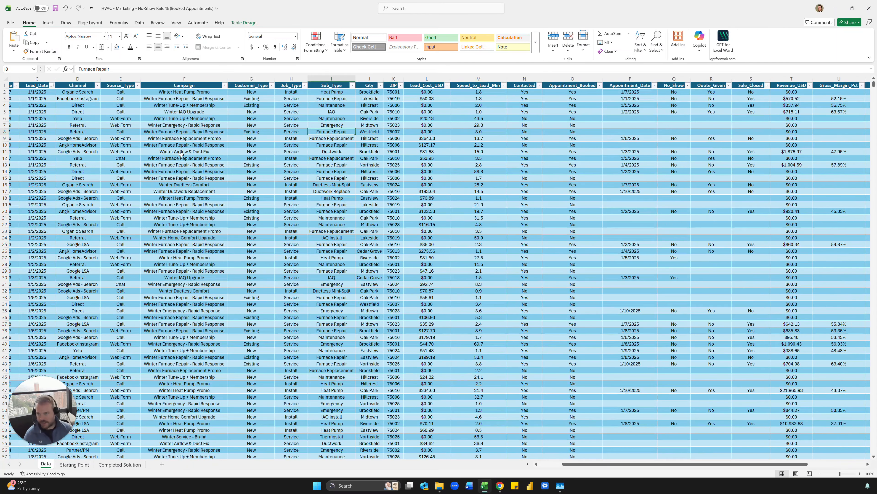
pyautogui.hscroll(-2, 184, 163)
pyautogui.hscroll(-1, 184, 164)
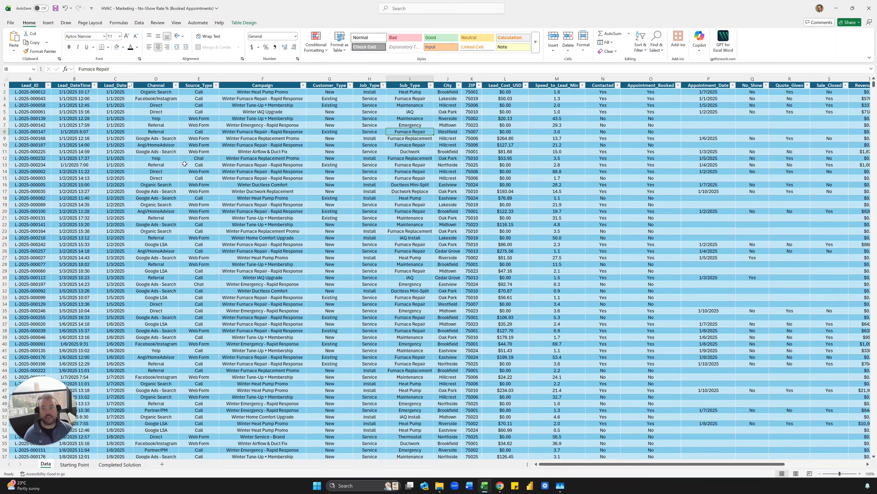
pyautogui.click(220, 152)
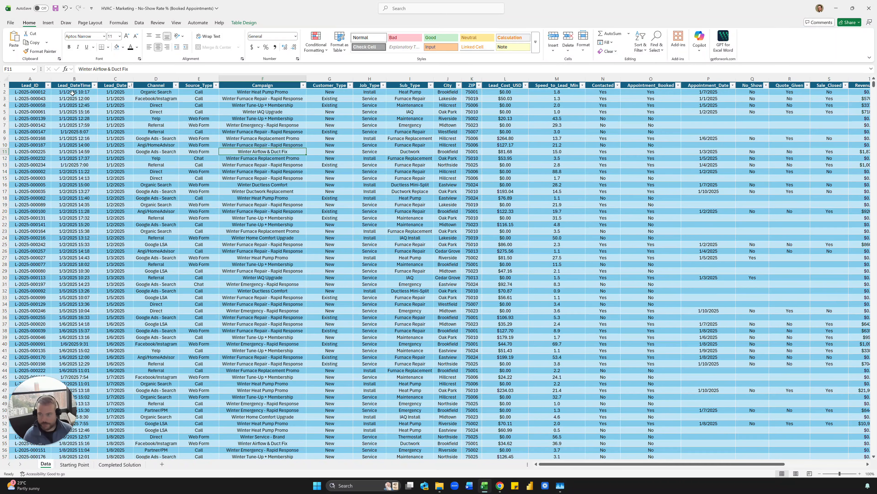
pyautogui.moveTo(72, 93); pyautogui.dragTo(74, 165)
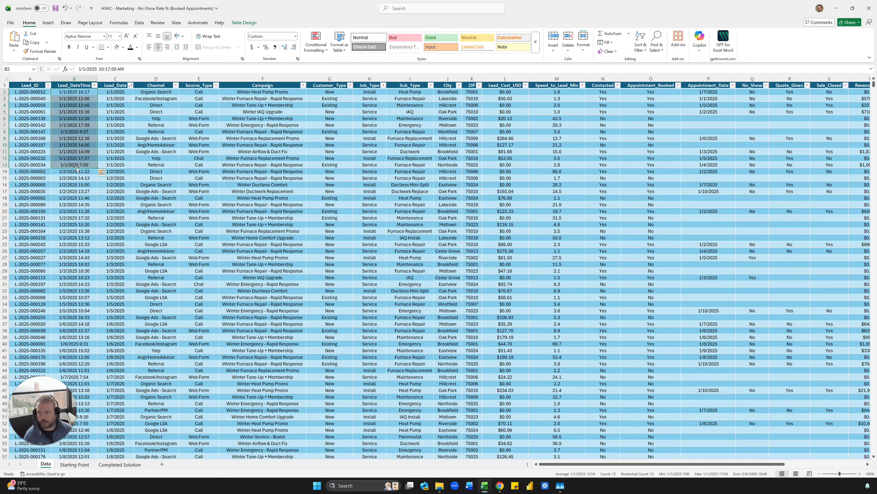
pyautogui.click(167, 170)
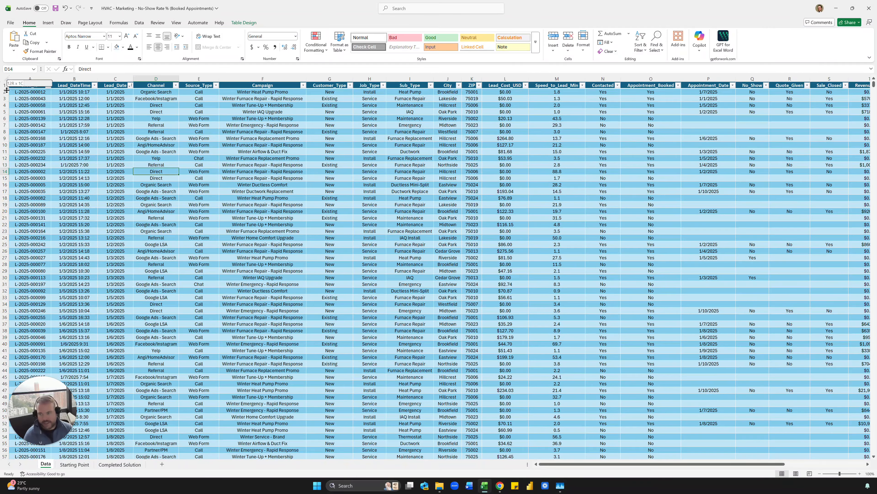
pyautogui.click(52, 111)
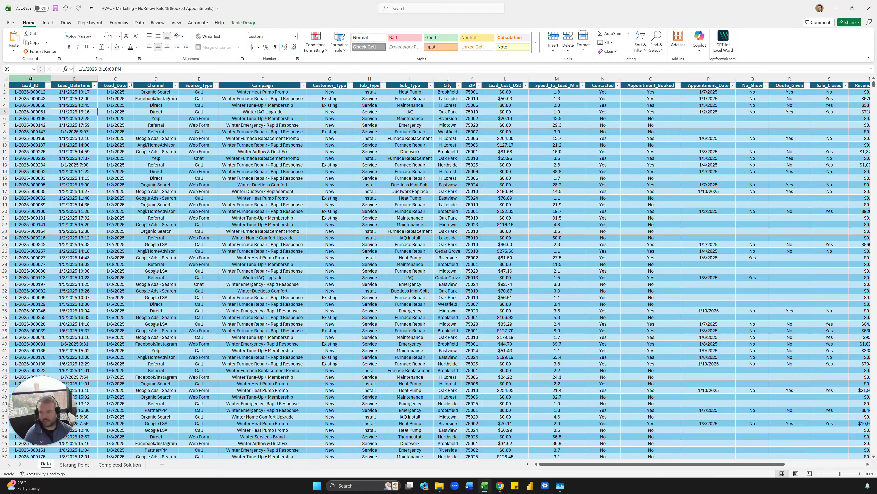
# - Check channel, lead cost and Contacted values, then jump to the table's last column, Year
pyautogui.click(140, 138)
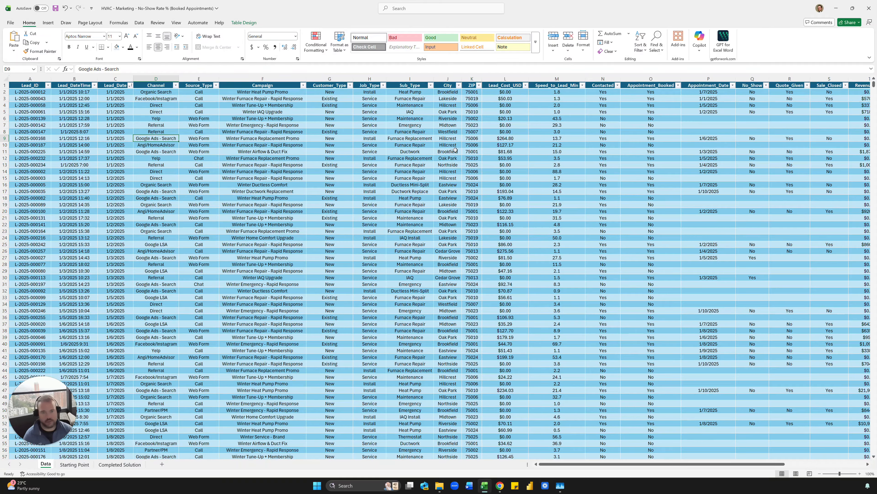
pyautogui.click(505, 145)
pyautogui.click(608, 137)
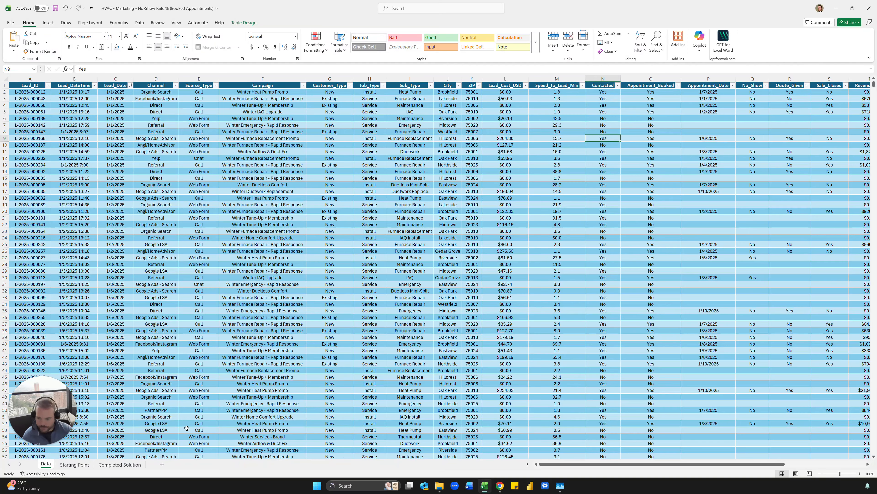
pyautogui.click(264, 251)
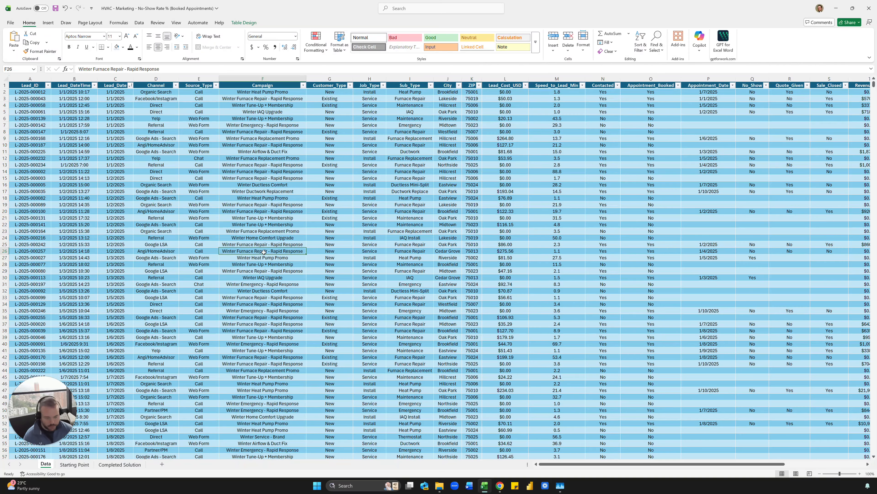
pyautogui.hotkey('ctrl', 'Up')
pyautogui.hotkey('ctrl', 'Right')
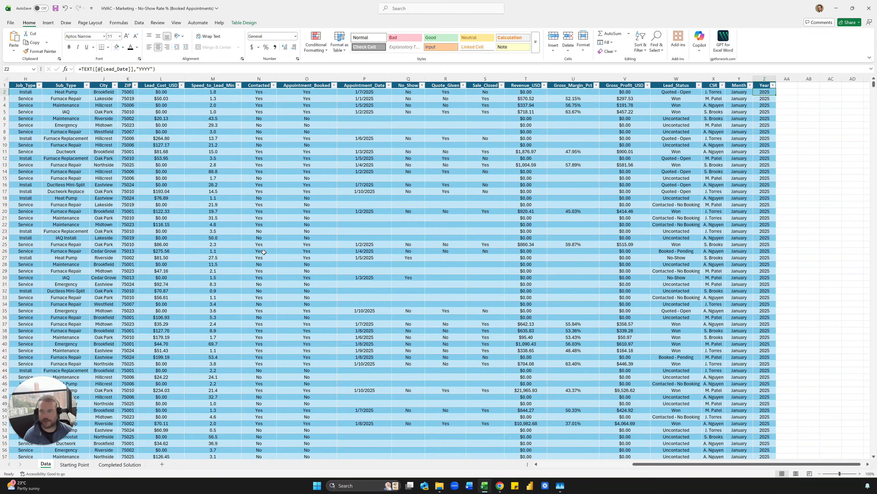
# - Compare the Month and Year column formulas, then move to the first empty column AA
pyautogui.press('Left')
pyautogui.press('Right')
pyautogui.press('Left')
pyautogui.press('Right')
pyautogui.press('Left')
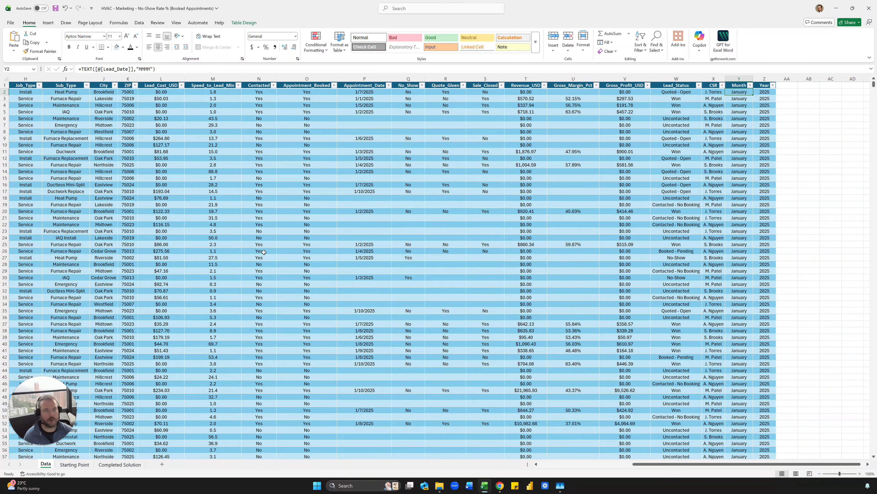
pyautogui.press('Right')
pyautogui.press('Right')
# - Start a =TEXT( formula in AA2 referencing the row's Lead_DateTime
pyautogui.write('=TEXT(')
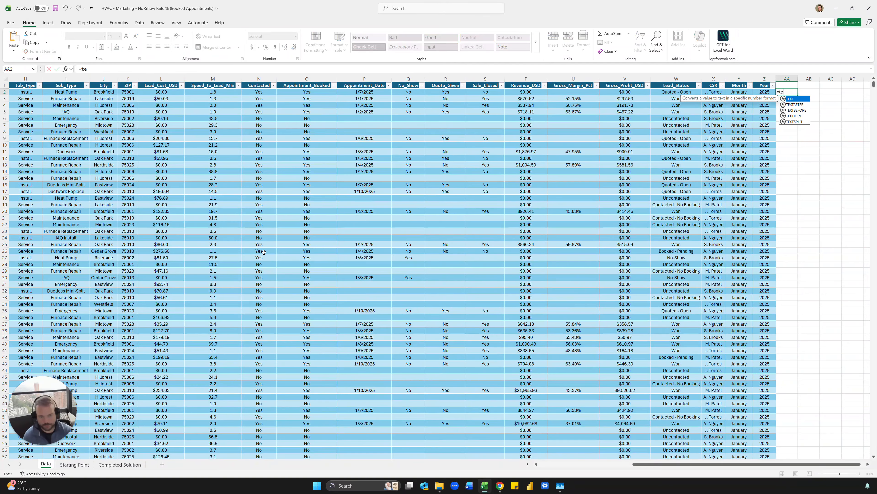
pyautogui.hotkey('ctrl', 'Left')
pyautogui.hotkey('ctrl', 'Left')
pyautogui.press('Right')
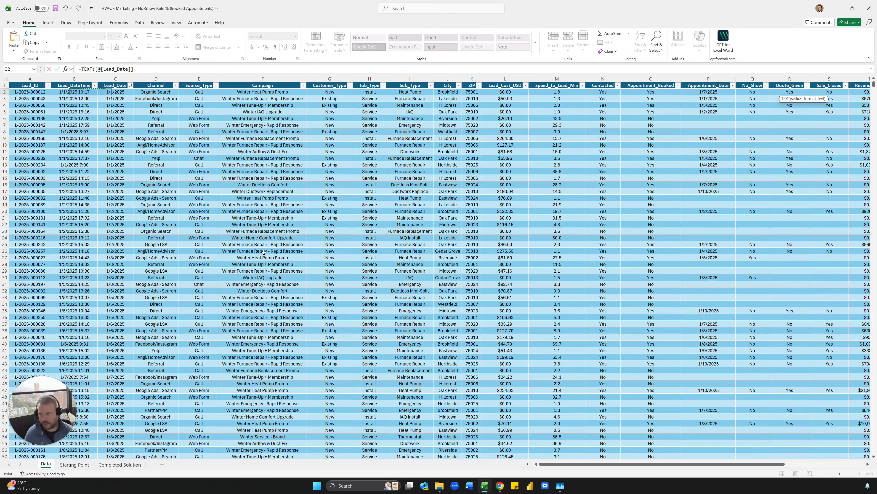
pyautogui.press('Right')
pyautogui.press('Left')
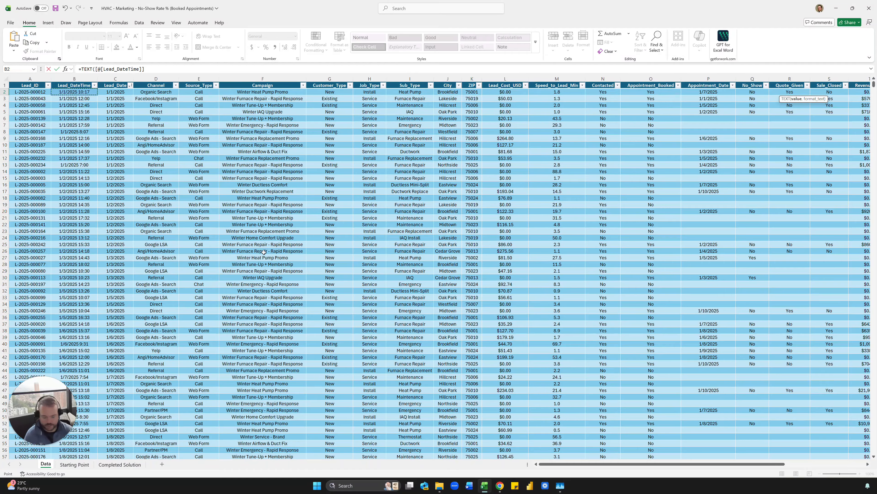
pyautogui.write(',')
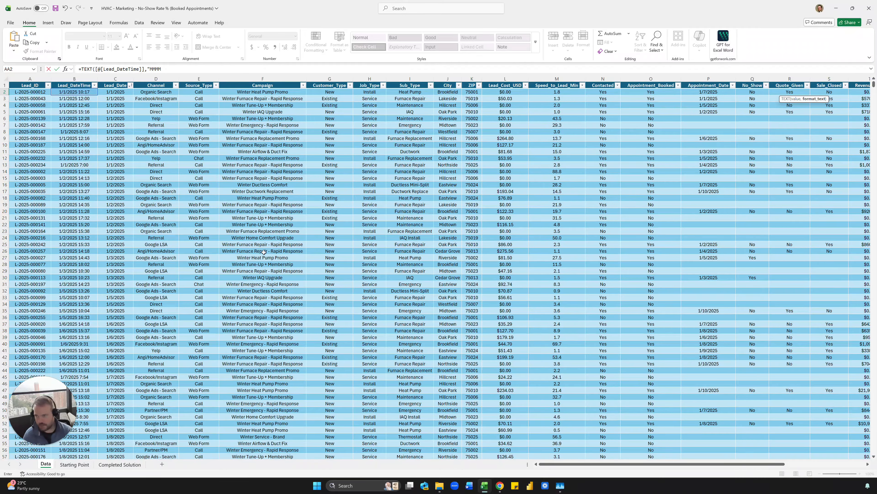
# - Finish the formula with "MMMM" so column AA fills with month names
pyautogui.write('"MMMM')
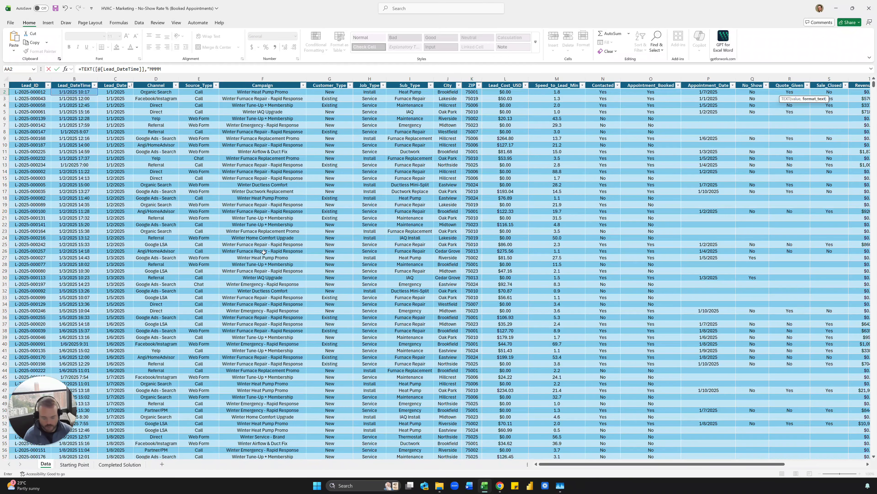
pyautogui.write('"')
pyautogui.press('Return')
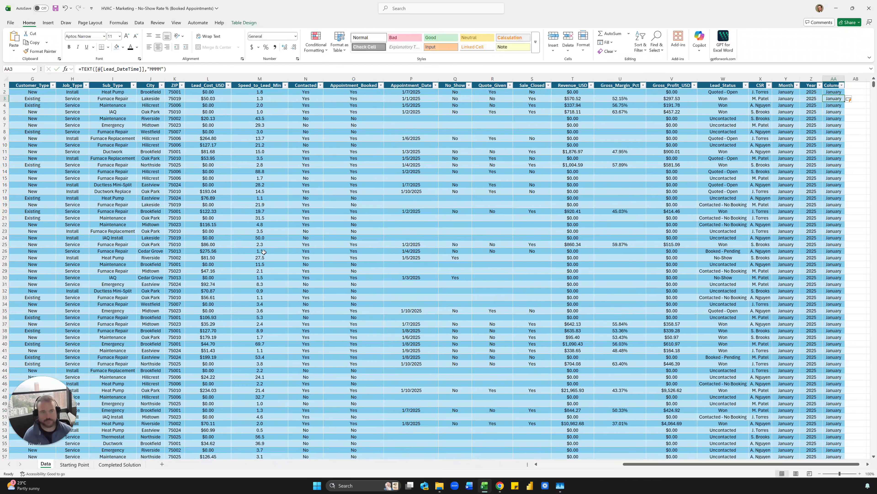
pyautogui.press('Up')
pyautogui.press('Left')
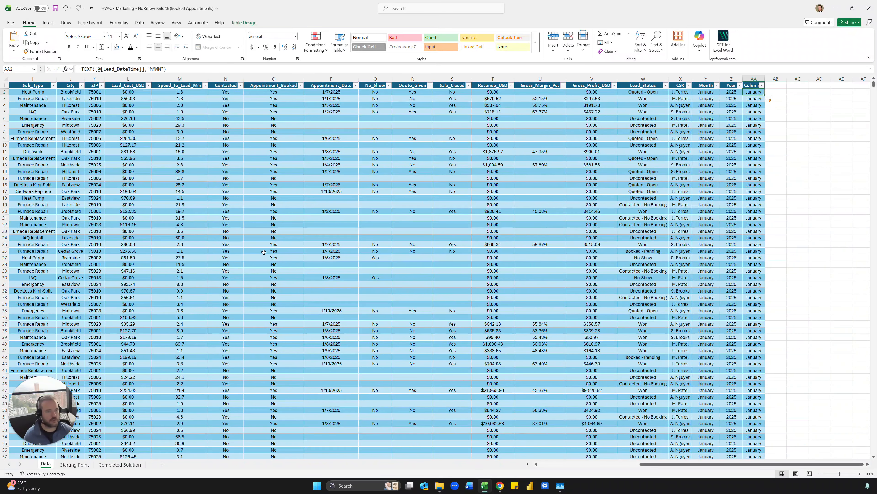
# - Add a neighbouring year column with a TEXT formula on Lead_DateTime using "YYYY"
pyautogui.press('Right')
pyautogui.write('=TEXT(')
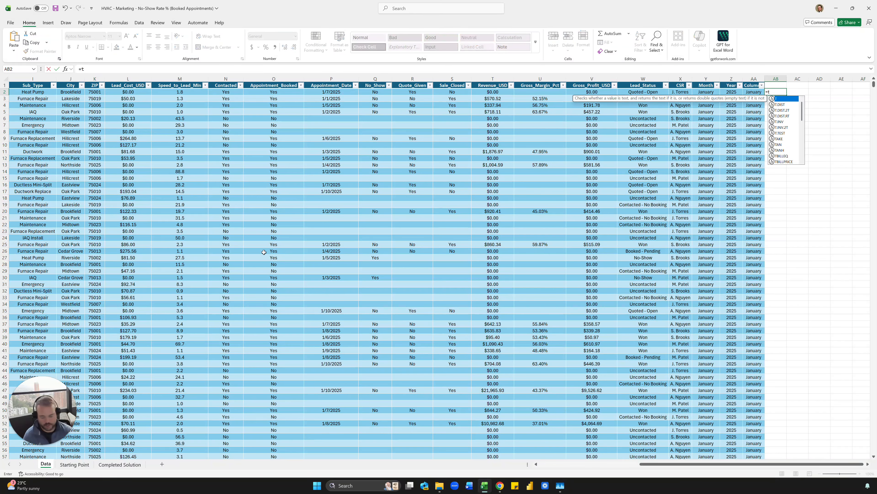
pyautogui.press('Left')
pyautogui.press('Left')
pyautogui.press('Left')
pyautogui.press('Left')
pyautogui.press('Left')
pyautogui.press('Left')
pyautogui.press('Left')
pyautogui.press('Left')
pyautogui.press('Left')
pyautogui.press('Left')
pyautogui.press('Left')
pyautogui.press('Left')
pyautogui.press('Left')
pyautogui.press('Left')
pyautogui.press('Left')
pyautogui.press('Left')
pyautogui.press('Left')
pyautogui.press('Left')
pyautogui.press('Left')
pyautogui.press('Left')
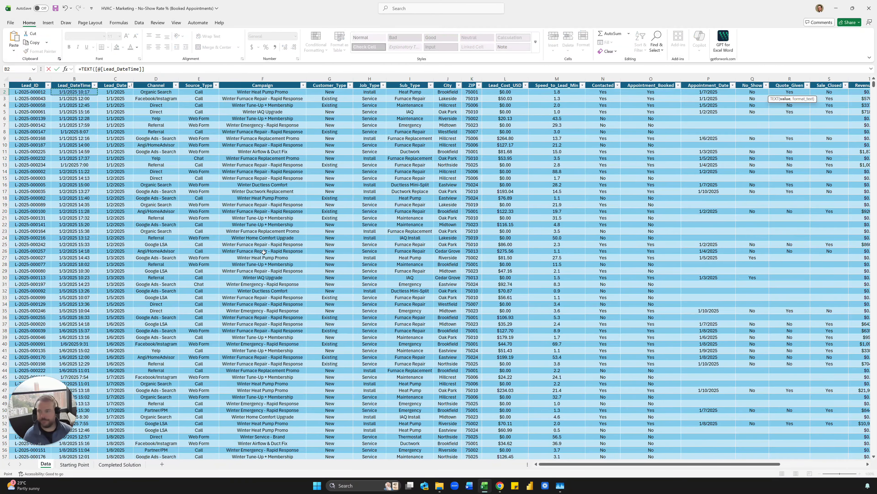
pyautogui.write(',"YYYY')
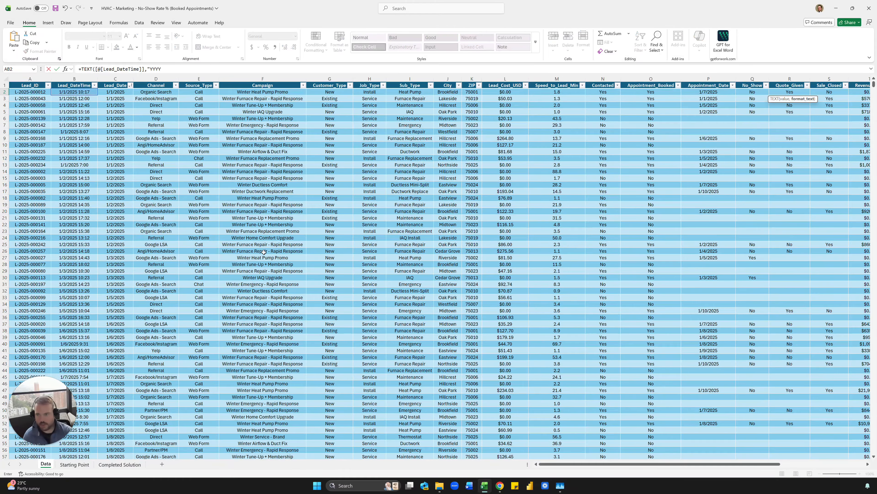
pyautogui.press('Return')
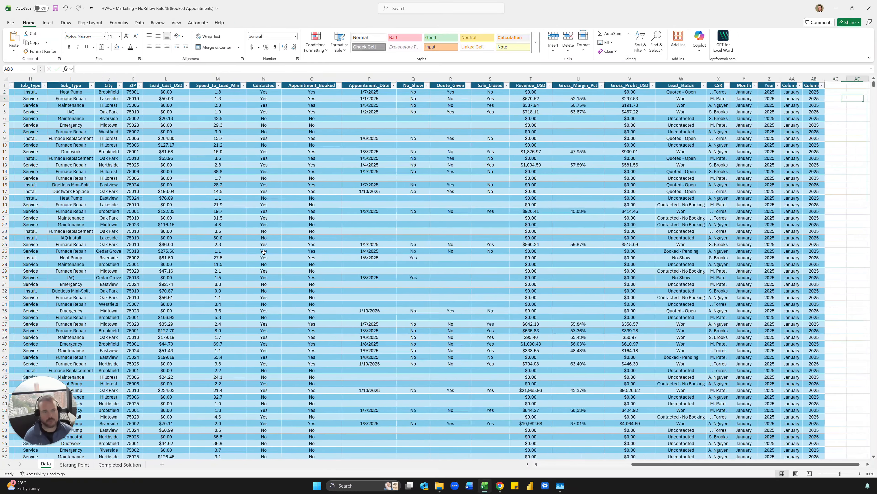
# - Delete the AA:AB month and year helper columns and move to the blank Starting Point sheet
pyautogui.hotkey('shift', 'Down')
pyautogui.hotkey('shift', 'Left')
pyautogui.hotkey('shift', 'Left')
pyautogui.hotkey('shift', 'Down')
pyautogui.hotkey('shift', 'Down')
pyautogui.hotkey('shift', 'Right')
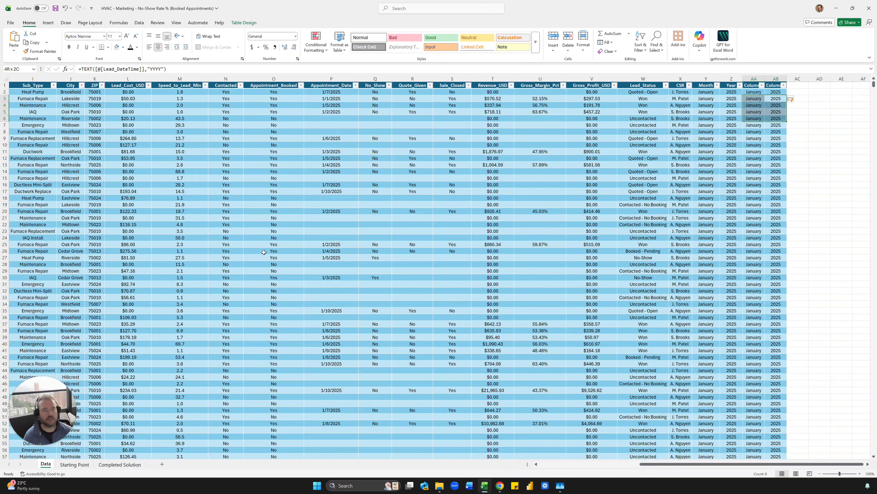
pyautogui.hotkey('shift', 'Down')
pyautogui.hotkey('shift', 'Down')
pyautogui.hotkey('shift', 'Down')
pyautogui.hotkey('shift', 'Down')
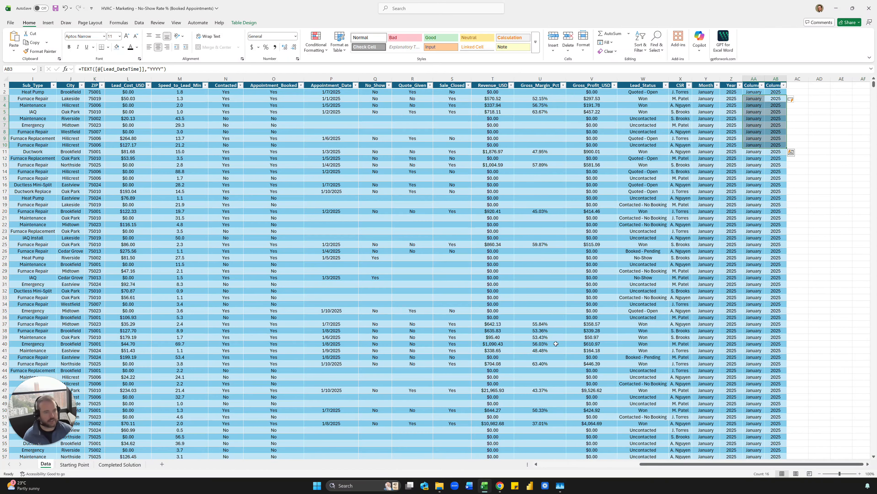
pyautogui.moveTo(759, 78); pyautogui.dragTo(774, 78)
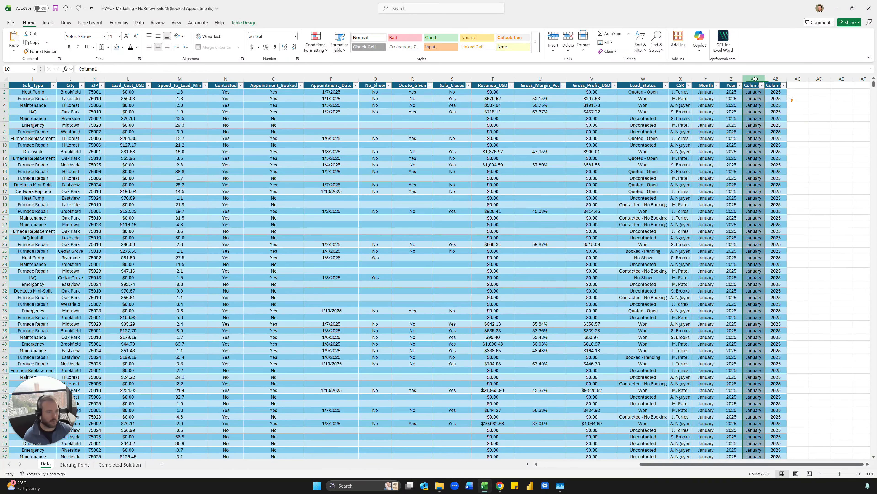
pyautogui.rightClick(773, 79)
pyautogui.click(791, 167)
pyautogui.click(492, 191)
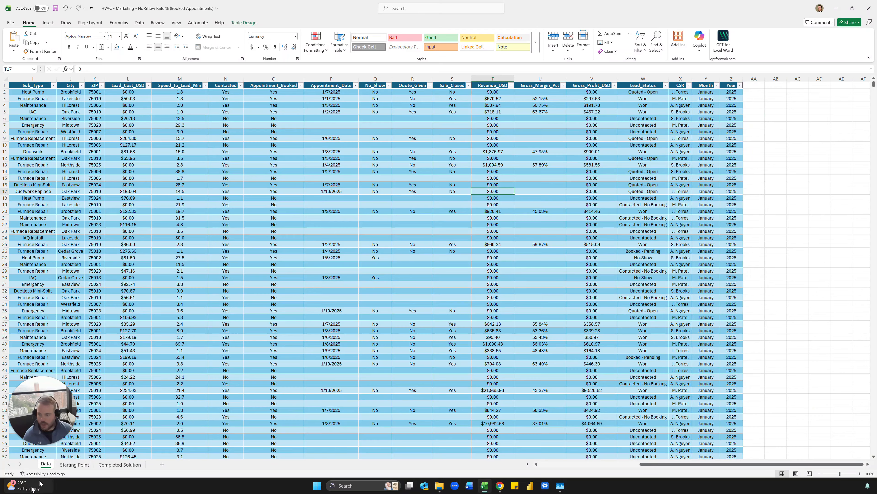
pyautogui.click(71, 467)
pyautogui.click(86, 177)
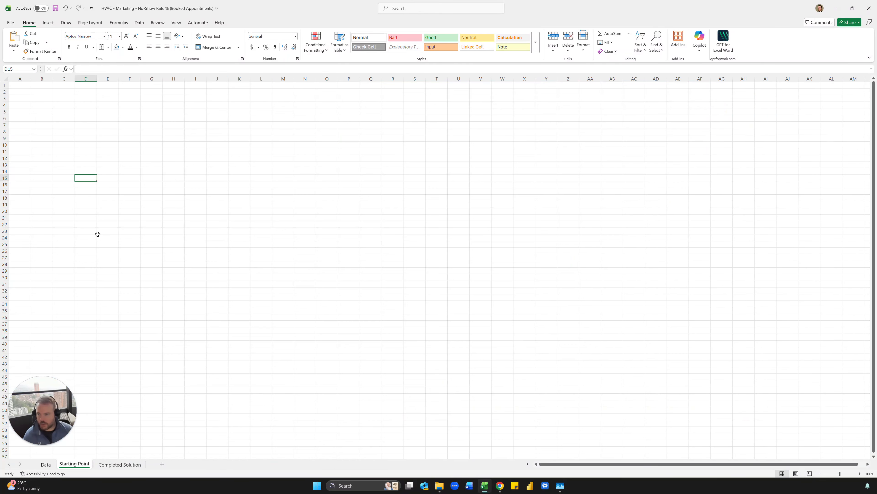
pyautogui.click(104, 466)
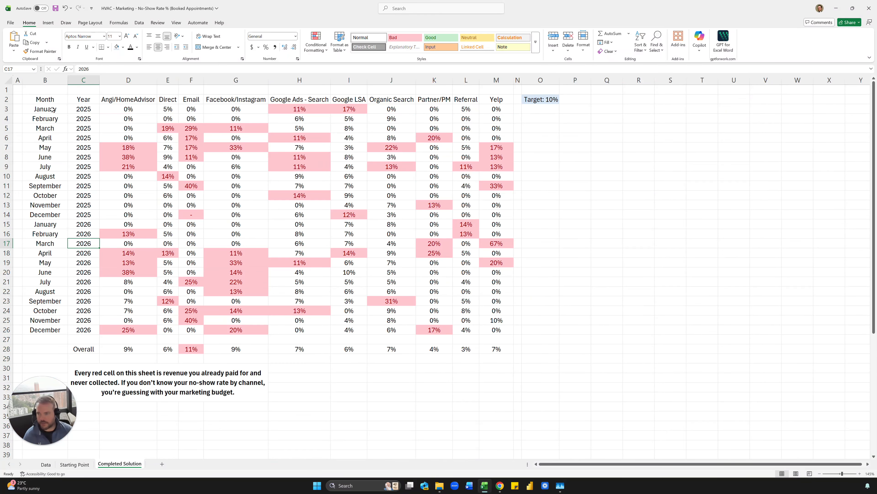
pyautogui.moveTo(50, 100); pyautogui.dragTo(88, 331)
pyautogui.click(86, 282)
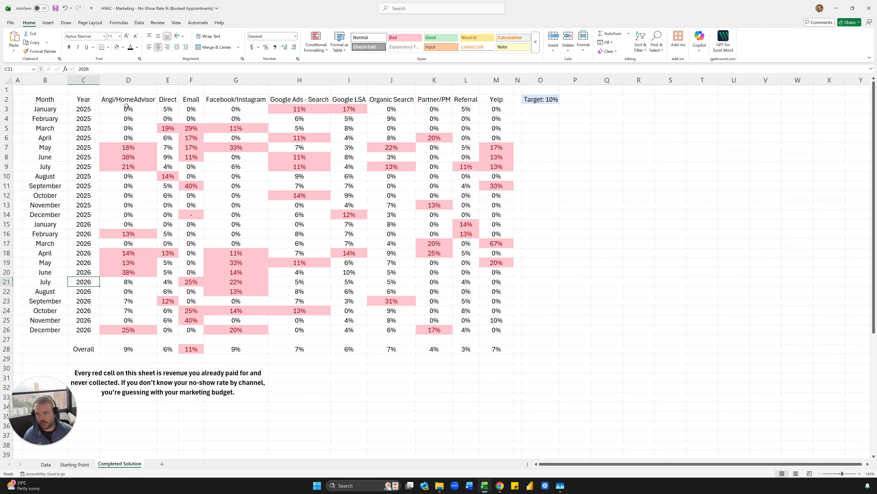
pyautogui.moveTo(126, 101); pyautogui.dragTo(490, 100)
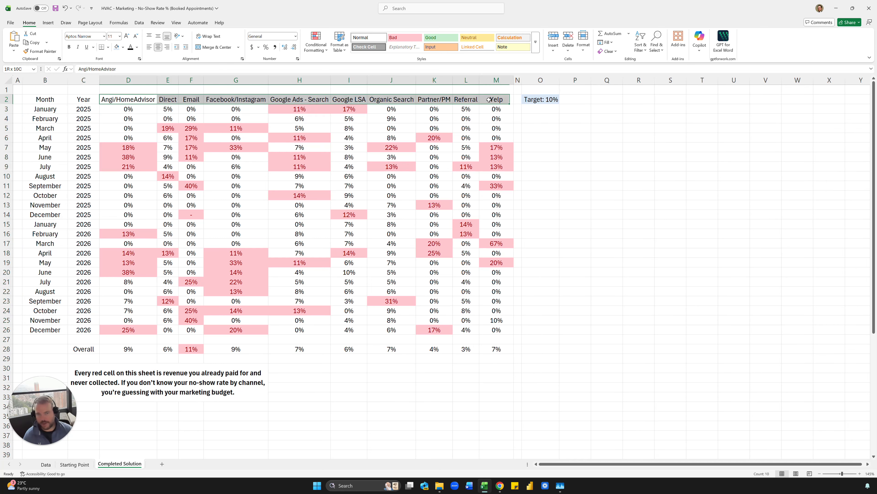
pyautogui.click(495, 101)
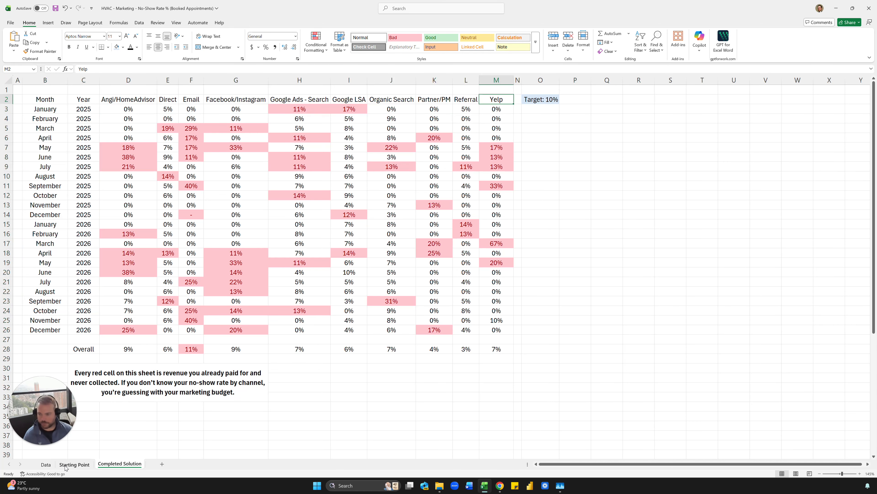
pyautogui.click(74, 465)
pyautogui.click(46, 94)
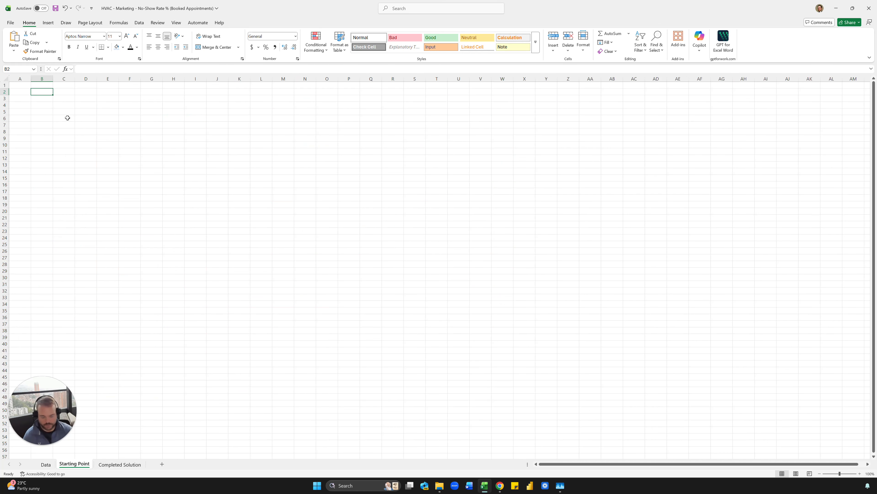
# - Enter =UNIQUE(tbl_leads[[#All],[Month]:[Year]]) in B2, listing January 2025 through December 2026
pyautogui.write('=iuniq')
pyautogui.hotkey('ctrl', 'Return')
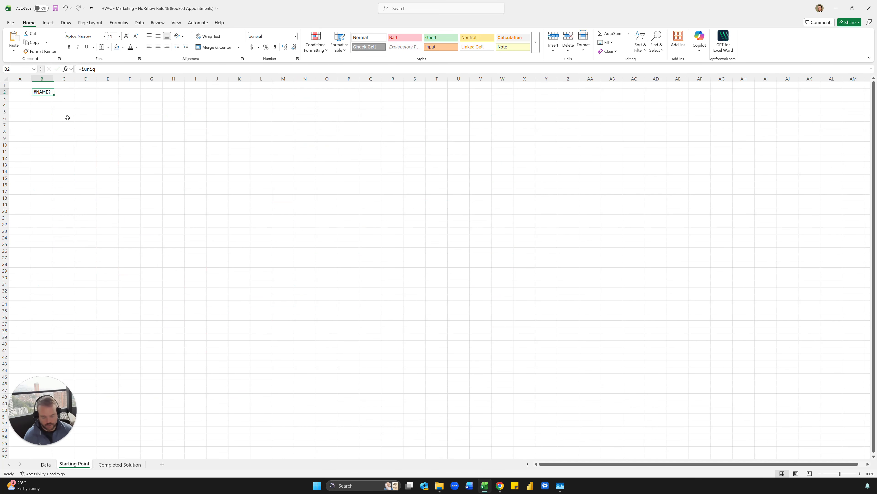
pyautogui.write('=uniq')
pyautogui.press('Tab')
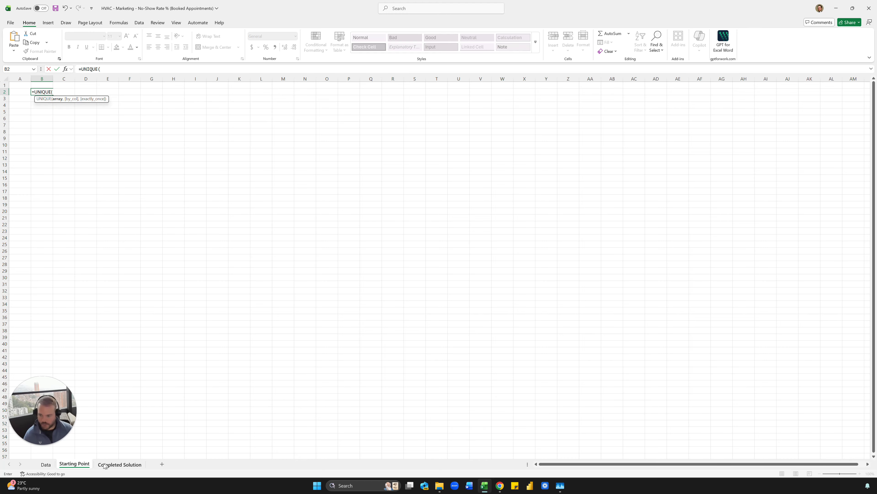
pyautogui.click(46, 464)
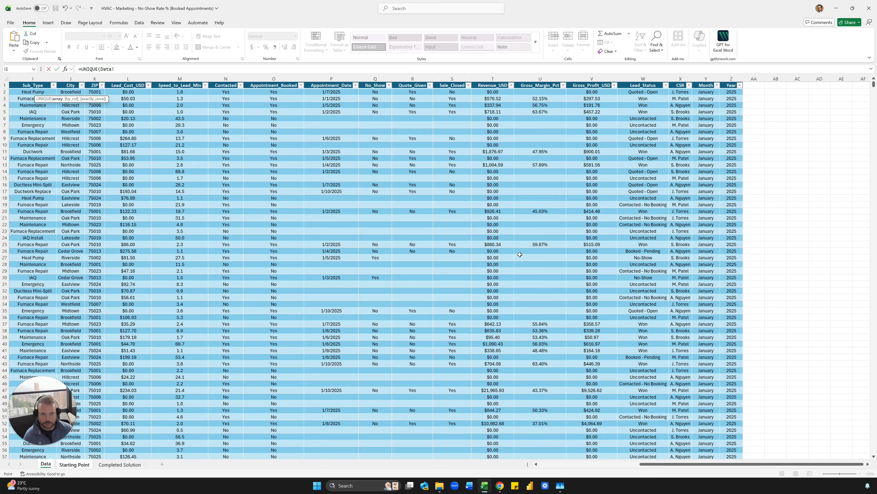
pyautogui.click(703, 86)
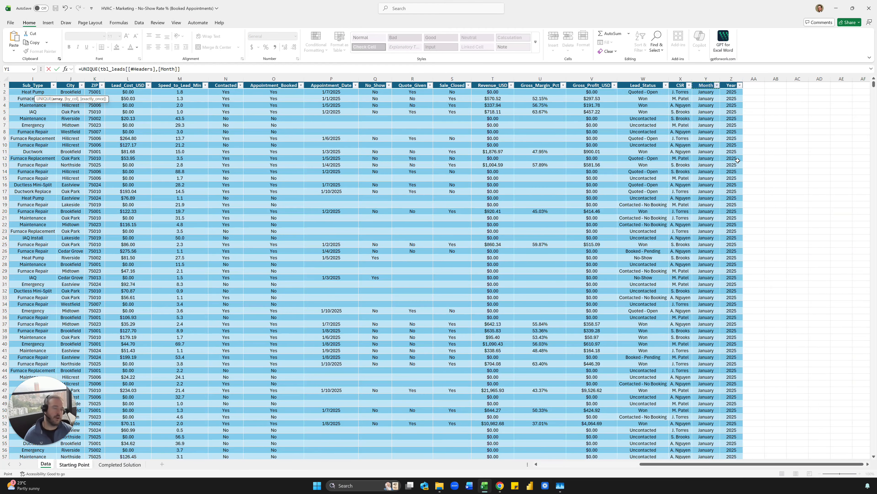
pyautogui.hotkey('shift', 'Right')
pyautogui.hotkey('ctrl', 'shift', 'Down')
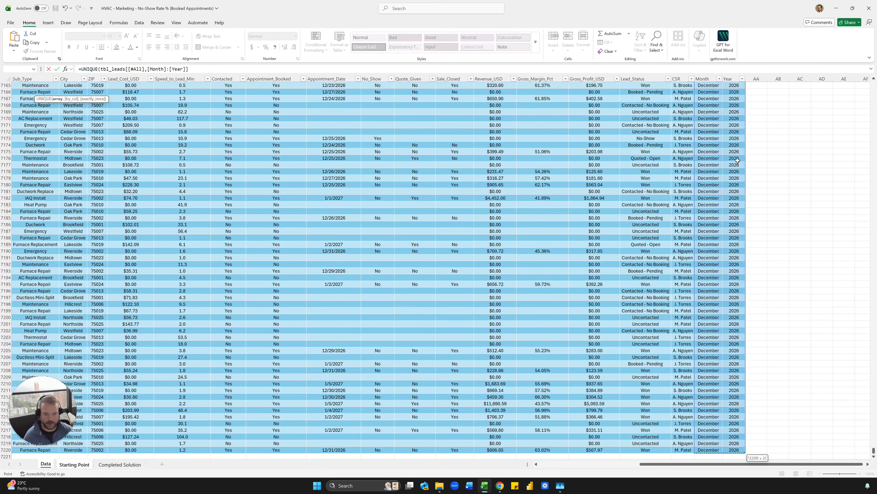
pyautogui.press('Return')
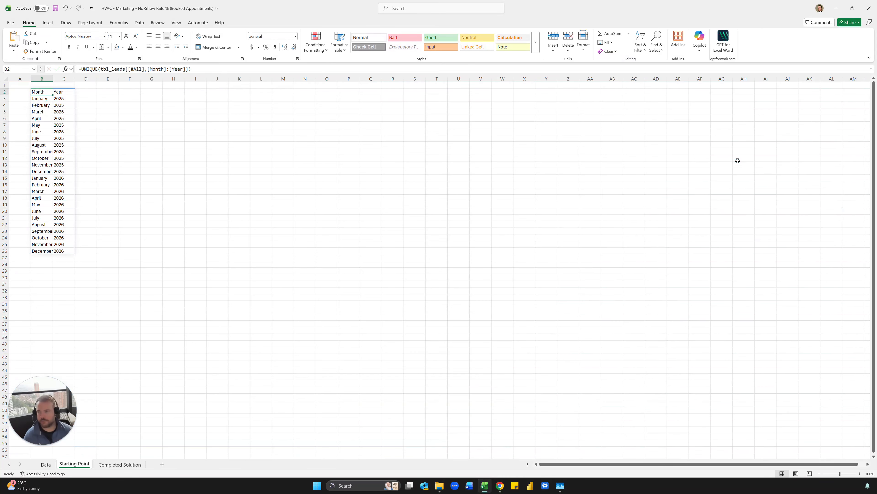
# - Centre all cells on the sheet and widen columns B and C to fit the months
pyautogui.click(5, 79)
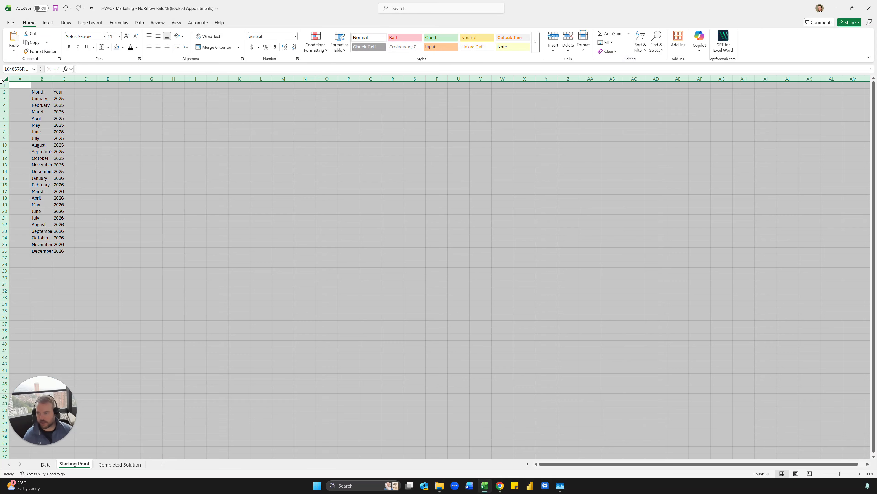
pyautogui.click(158, 48)
pyautogui.click(151, 105)
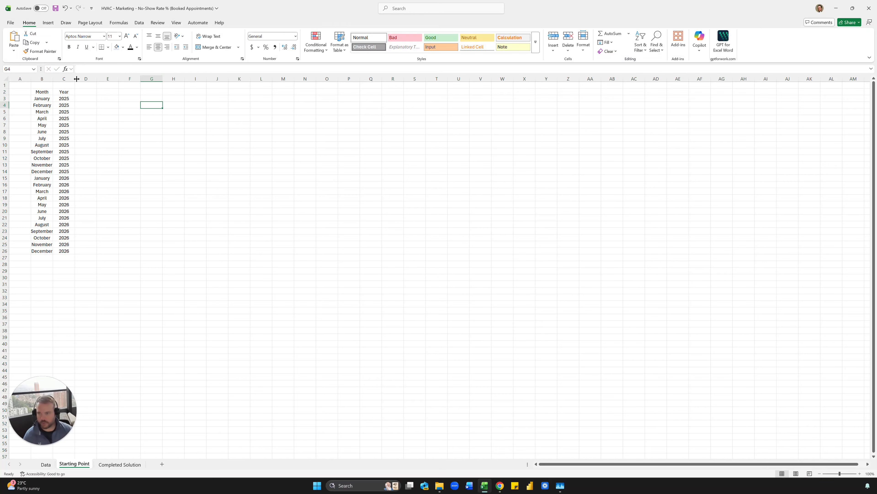
pyautogui.moveTo(76, 78)
pyautogui.mouseDown()
pyautogui.moveTo(84, 79)
pyautogui.moveTo(61, 80)
pyautogui.mouseUp()
pyautogui.click(76, 125)
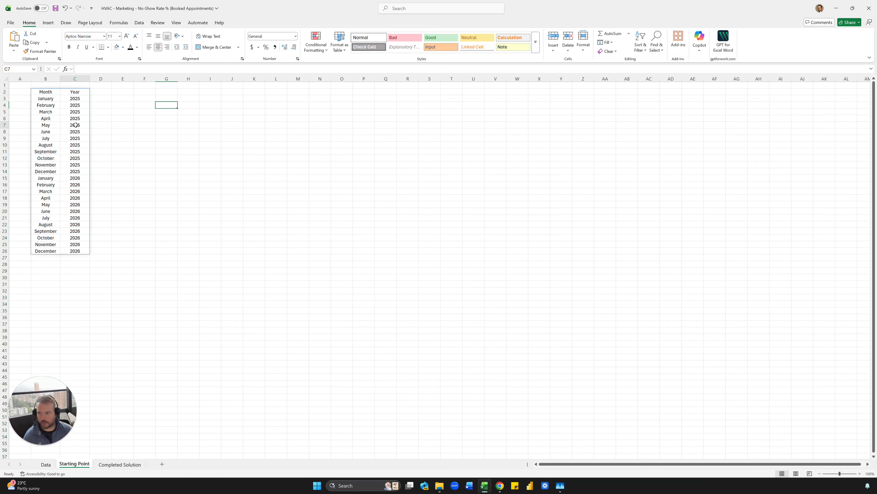
pyautogui.scroll(4, 77, 187)
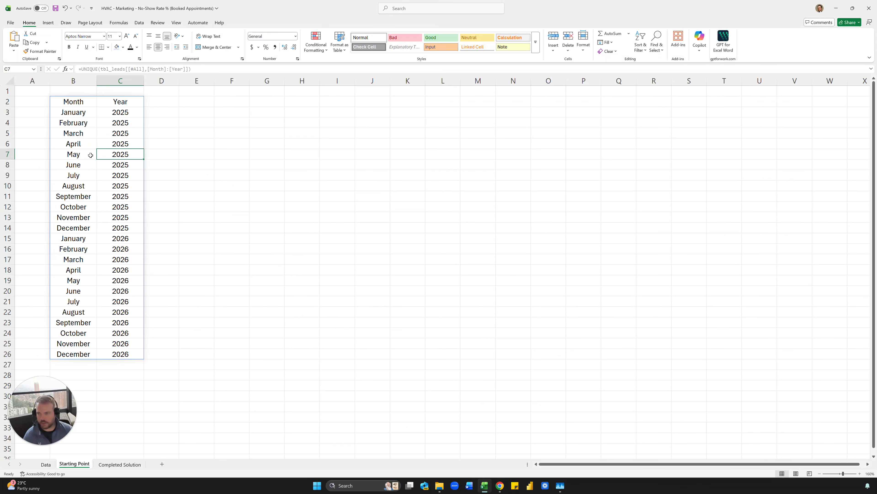
# - Paste the B2:C26 Month/Year list over itself as values and narrow column A
pyautogui.click(90, 105)
pyautogui.keyDown('shift'); pyautogui.click(126, 354); pyautogui.keyUp('shift')
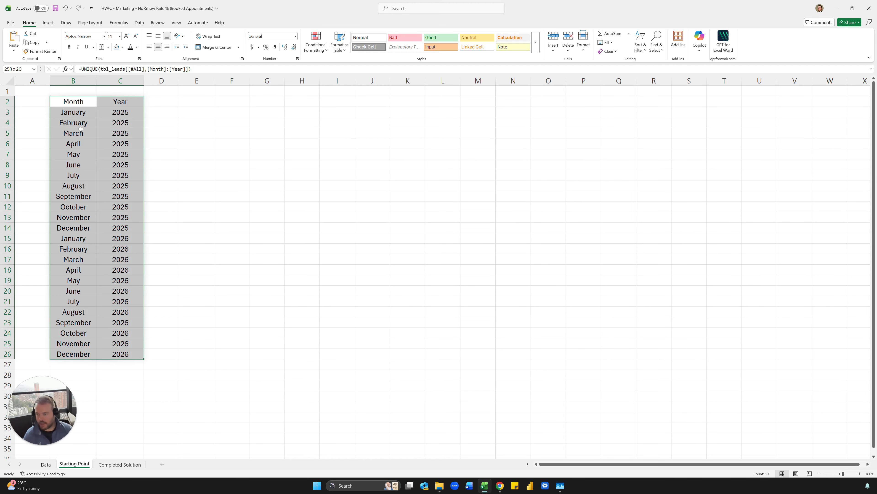
pyautogui.hotkey('ctrl', 'c')
pyautogui.hotkey('ctrl', 'shift', 'v')
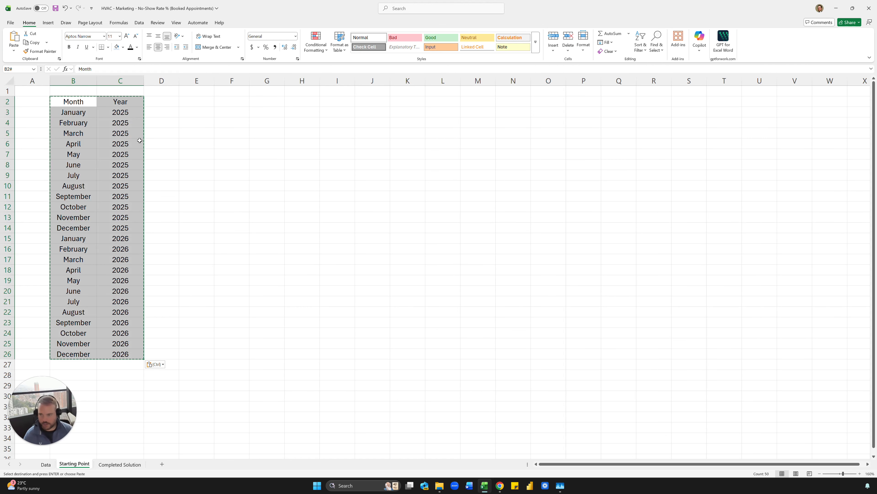
pyautogui.click(147, 141)
pyautogui.press('Escape')
pyautogui.click(142, 103)
pyautogui.click(158, 102)
pyautogui.moveTo(50, 81); pyautogui.dragTo(31, 81)
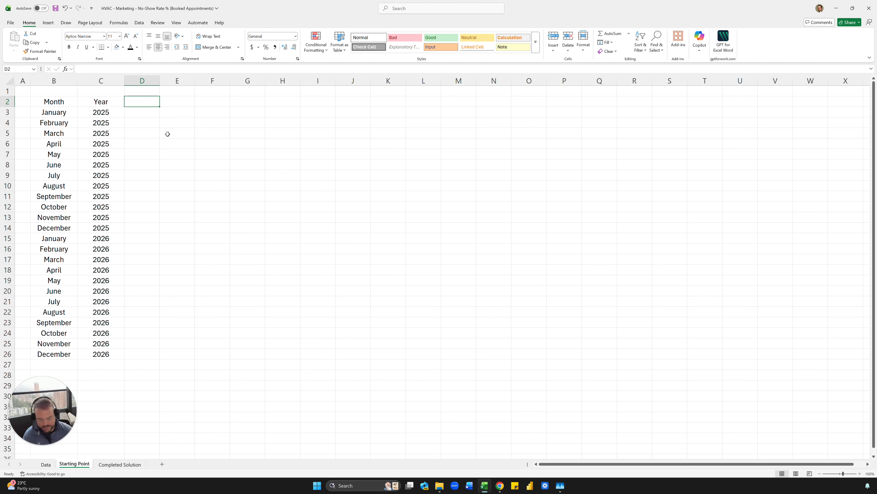
# - Enter =UNIQUE(tbl_leads[Channel]) in D2 and autofit column D to the ten channels
pyautogui.write('=uniq')
pyautogui.press('Tab')
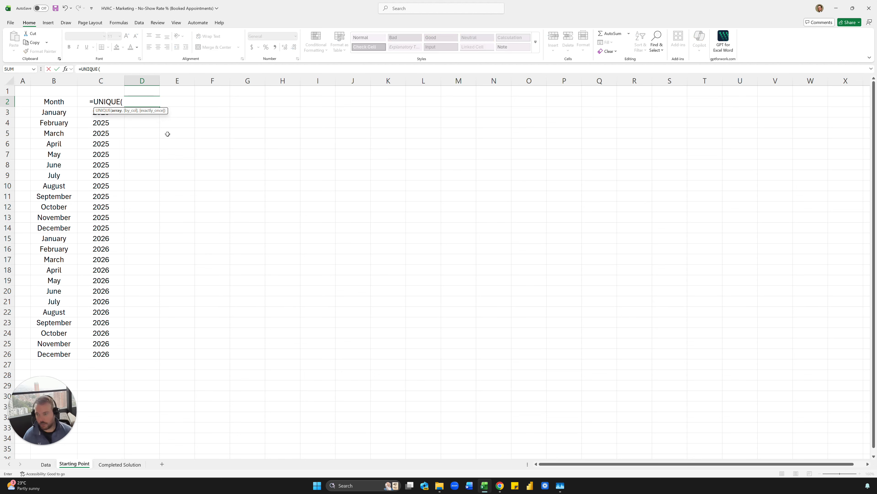
pyautogui.write('tbl_leads')
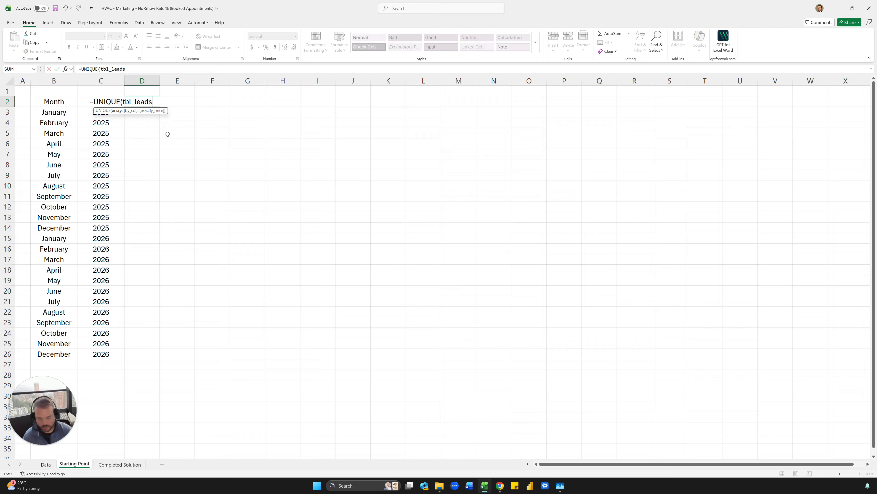
pyautogui.write('[cha')
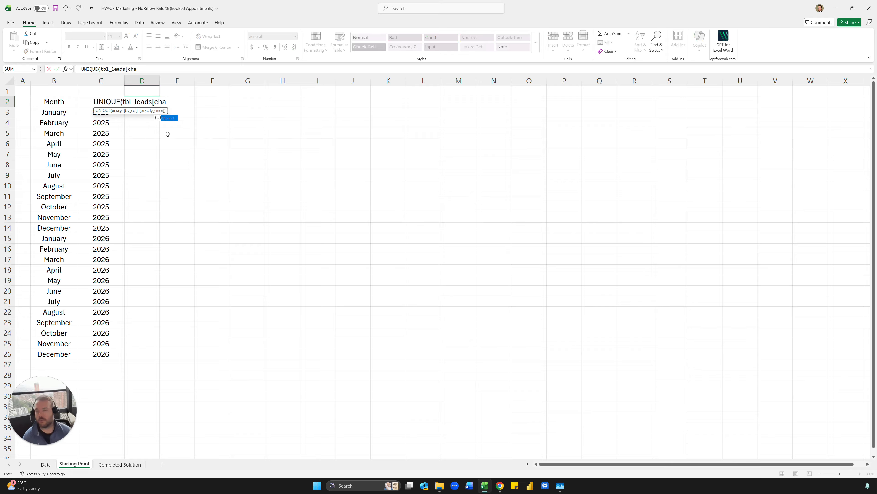
pyautogui.press('Tab')
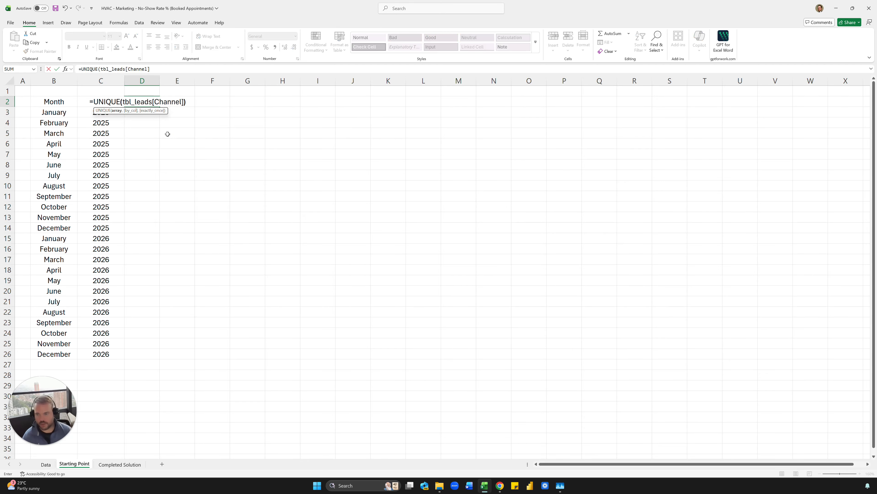
pyautogui.write(')')
pyautogui.press('Return')
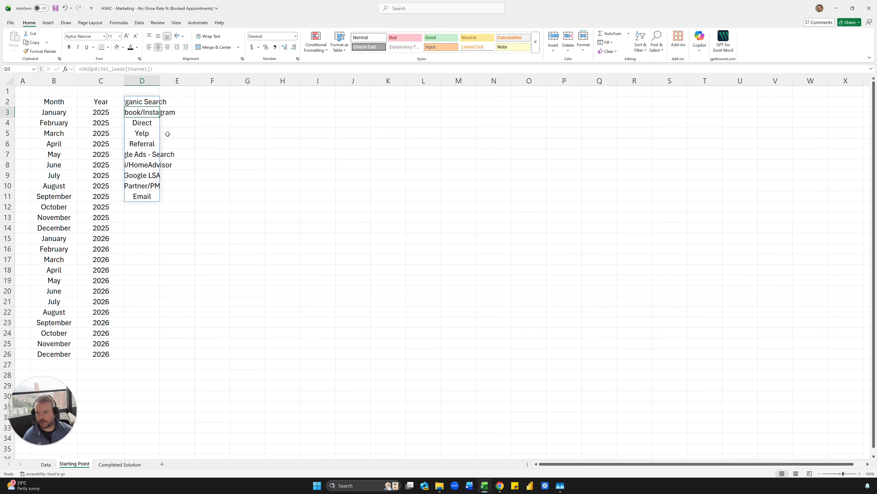
pyautogui.doubleClick(159, 80)
pyautogui.click(227, 112)
pyautogui.moveTo(188, 104); pyautogui.dragTo(173, 199)
pyautogui.click(203, 165)
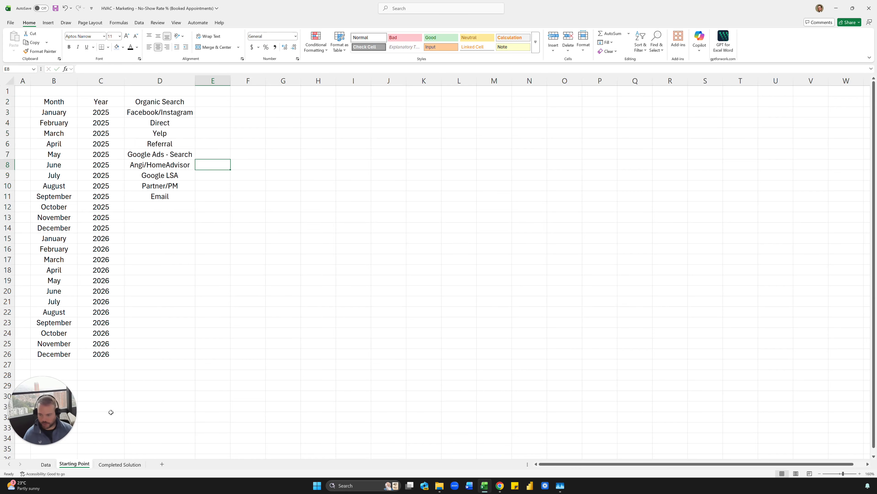
# - Check a Contacted value on the Data sheet, then return to edit D2's formula
pyautogui.click(46, 464)
pyautogui.click(225, 252)
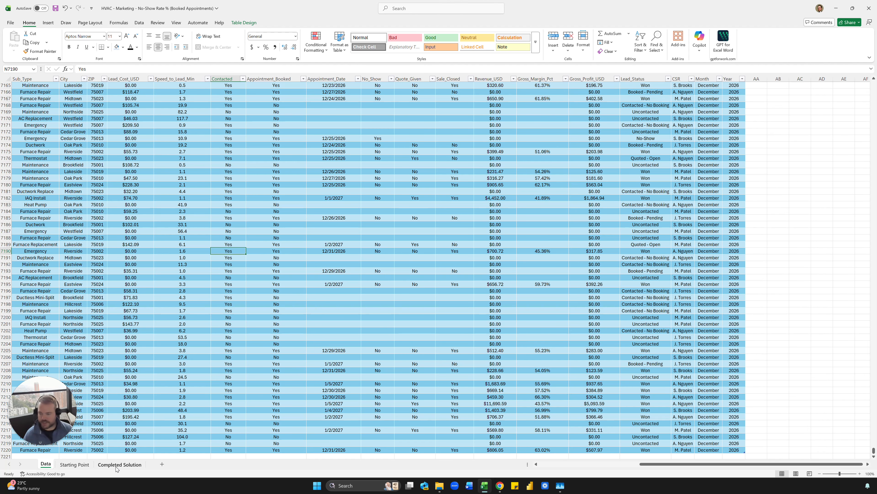
pyautogui.click(74, 464)
pyautogui.click(153, 104)
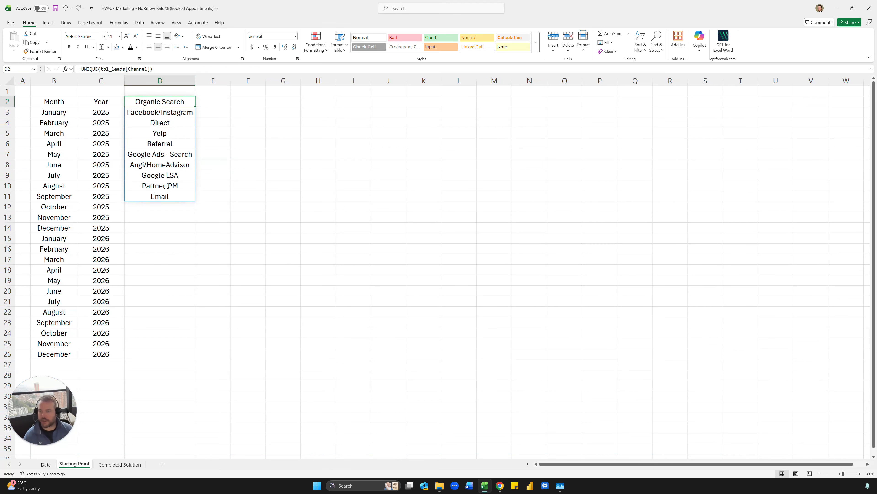
pyautogui.click(79, 69)
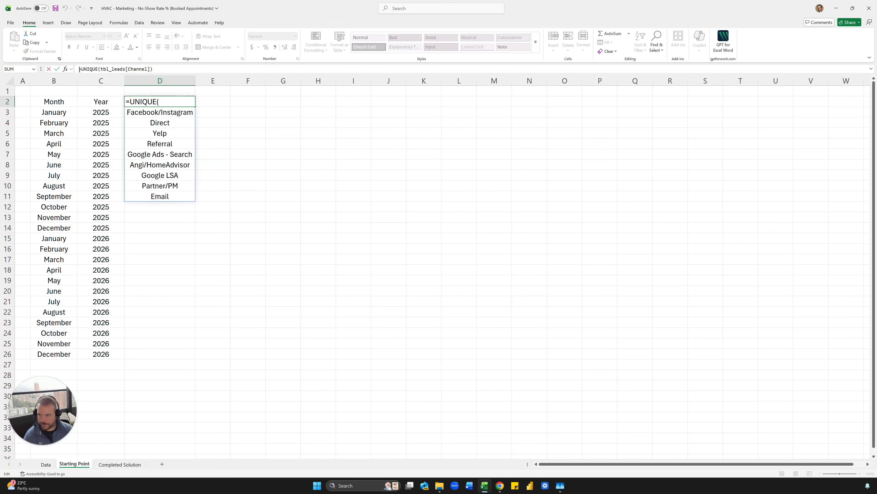
# - Wrap D2's formula in SORT so the channels list alphabetically, then check the spill range
pyautogui.write('sort(')
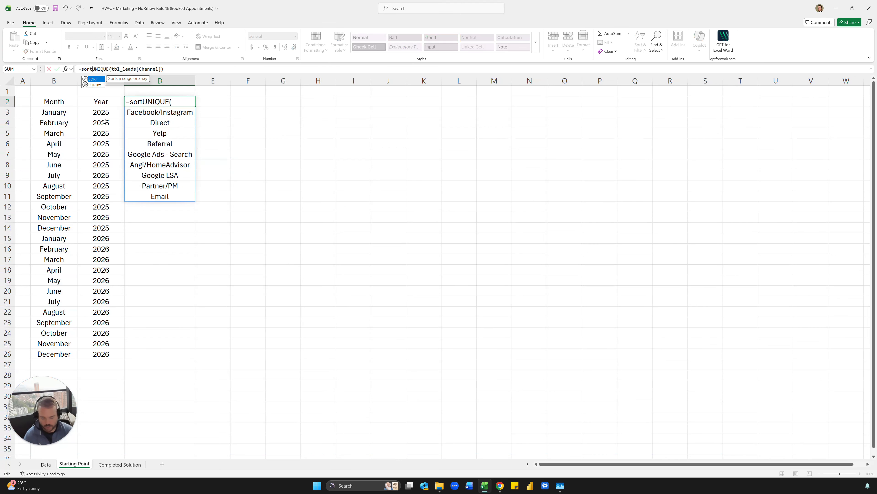
pyautogui.click(186, 68)
pyautogui.write(')')
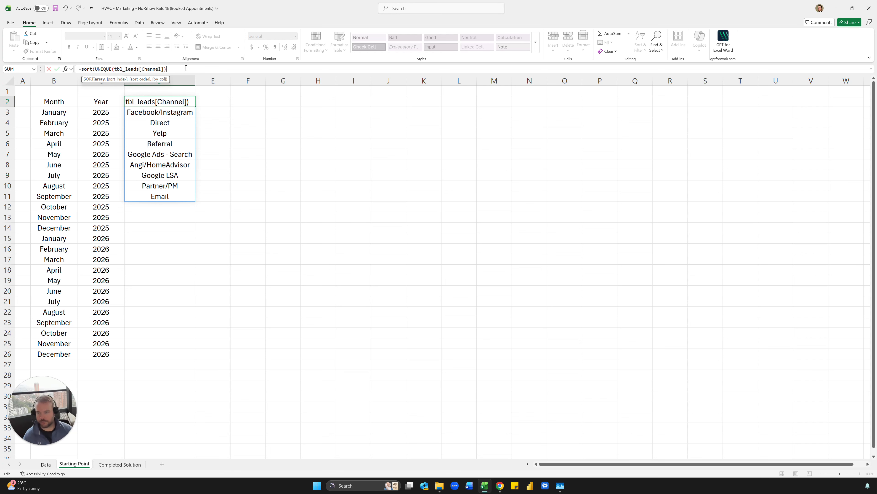
pyautogui.press('Return')
pyautogui.press('Down')
pyautogui.press('Down')
pyautogui.press('Down')
pyautogui.press('Down')
pyautogui.press('Down')
pyautogui.press('Down')
pyautogui.press('Down')
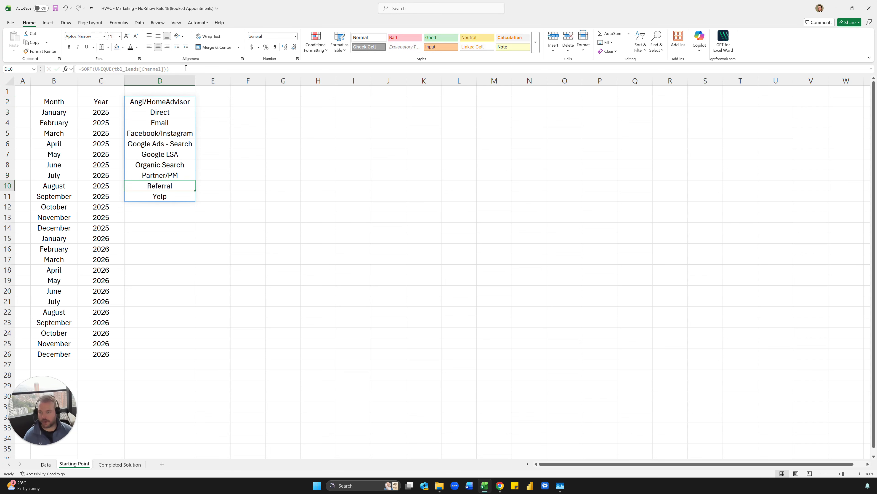
pyautogui.press('Up')
pyautogui.press('Up')
pyautogui.press('Up')
pyautogui.press('Up')
pyautogui.press('Up')
pyautogui.press('Up')
pyautogui.press('Up')
pyautogui.press('Up')
pyautogui.hotkey('shift', 'Right')
pyautogui.hotkey('shift', 'Right')
pyautogui.hotkey('shift', 'Right')
pyautogui.hotkey('shift', 'Right')
pyautogui.hotkey('shift', 'Right')
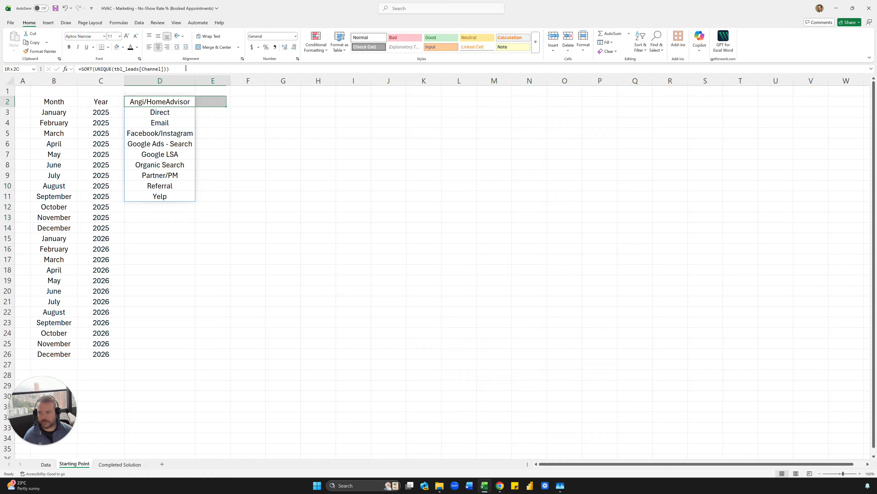
pyautogui.hotkey('shift', 'Right')
pyautogui.hotkey('shift', 'Right')
pyautogui.hotkey('shift', 'Right')
pyautogui.hotkey('shift', 'Right')
pyautogui.hotkey('ctrl', 'shift', 'Left')
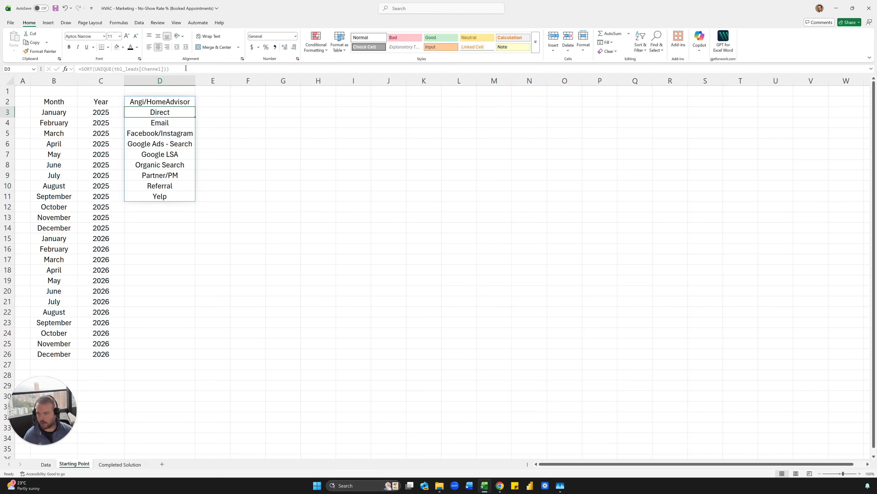
pyautogui.hotkey('ctrl', 'shift', 'Down')
pyautogui.hotkey('ctrl', 'shift', 'Up')
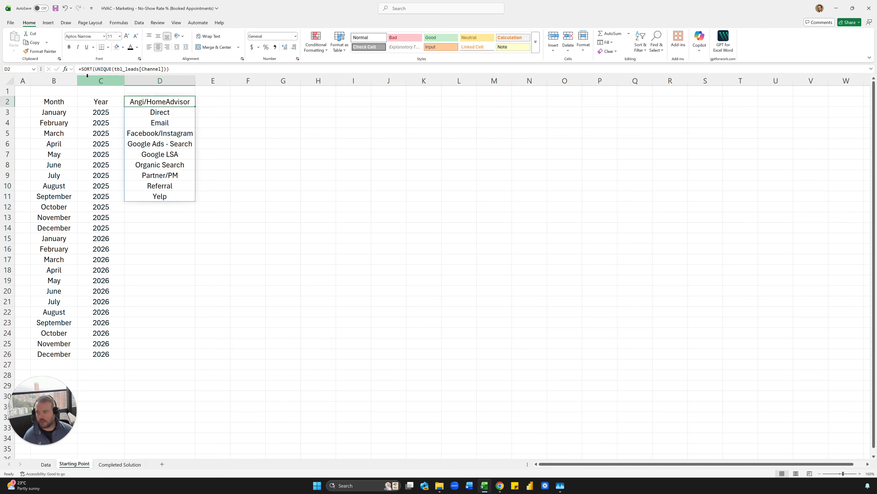
# - Wrap it in TRANSPOSE so the sorted channels run across row 2 from D2 to M2
pyautogui.click(80, 69)
pyautogui.write('tra')
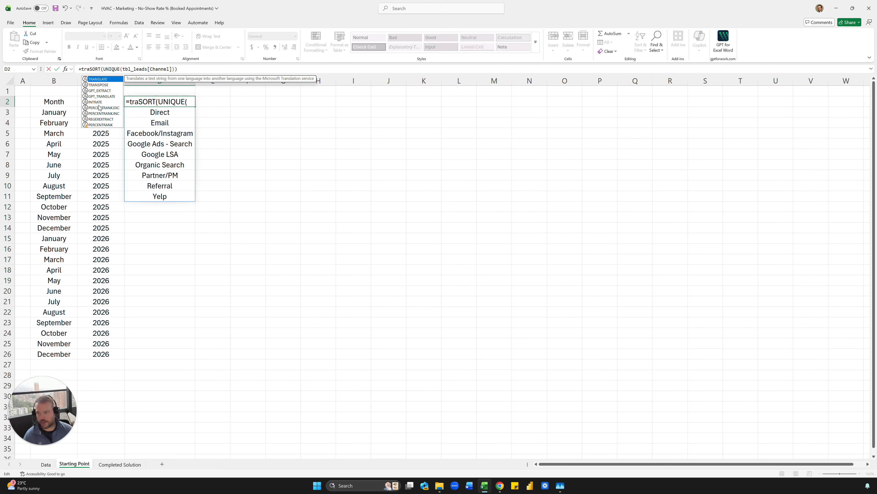
pyautogui.doubleClick(98, 85)
pyautogui.press('End')
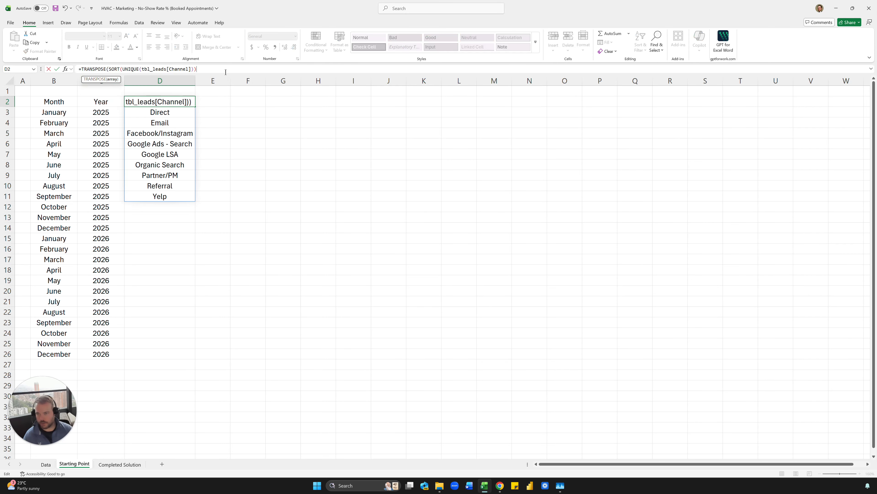
pyautogui.write(')')
pyautogui.hotkey('ctrl', 'Return')
pyautogui.press('Right')
pyautogui.press('Right')
pyautogui.press('Right')
pyautogui.press('Left')
pyautogui.press('Left')
pyautogui.press('Left')
pyautogui.press('Left')
pyautogui.press('Left')
pyautogui.press('Left')
pyautogui.press('Left')
pyautogui.press('Left')
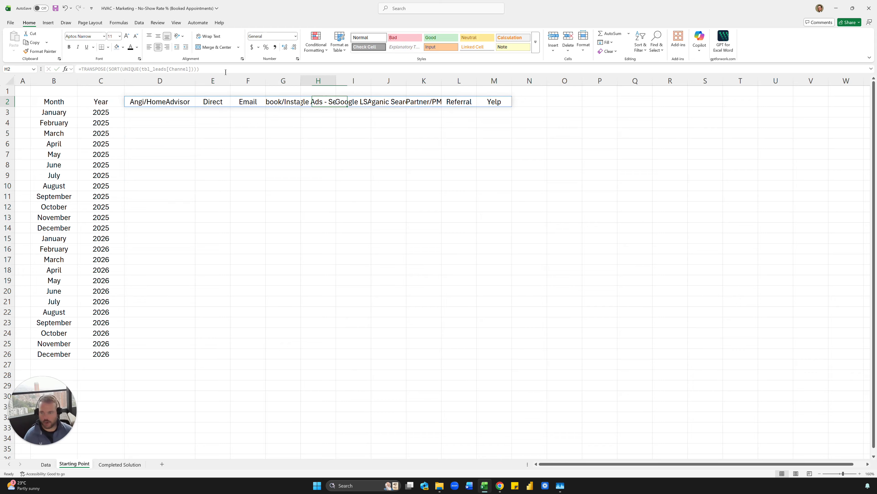
pyautogui.hotkey('ctrl', 'shift', 'Right')
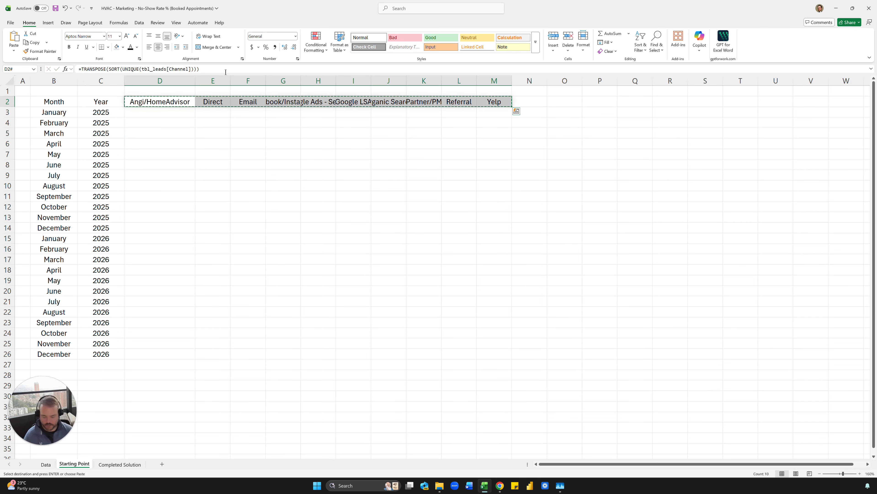
pyautogui.press('Down')
pyautogui.press('Down')
pyautogui.press('Down')
pyautogui.press('Down')
pyautogui.press('Down')
pyautogui.press('Down')
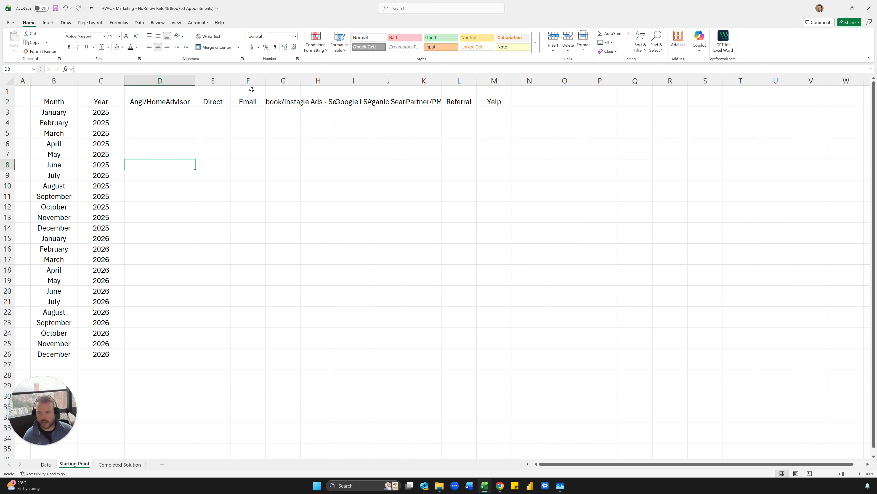
# - Autofit columns G–K to show Facebook/Instagram, Google Ads - Search, Google LSA, Organic Search, Partner/PM
pyautogui.click(283, 80)
pyautogui.doubleClick(301, 81)
pyautogui.click(356, 80)
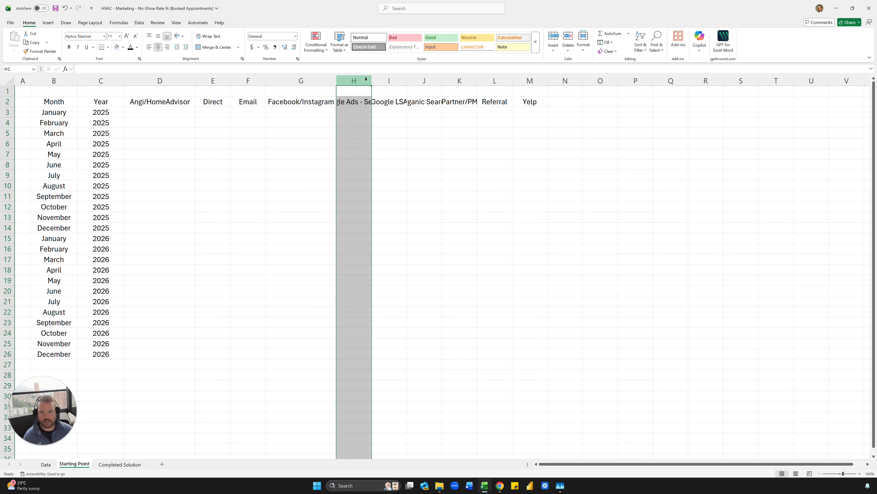
pyautogui.doubleClick(372, 80)
pyautogui.click(422, 81)
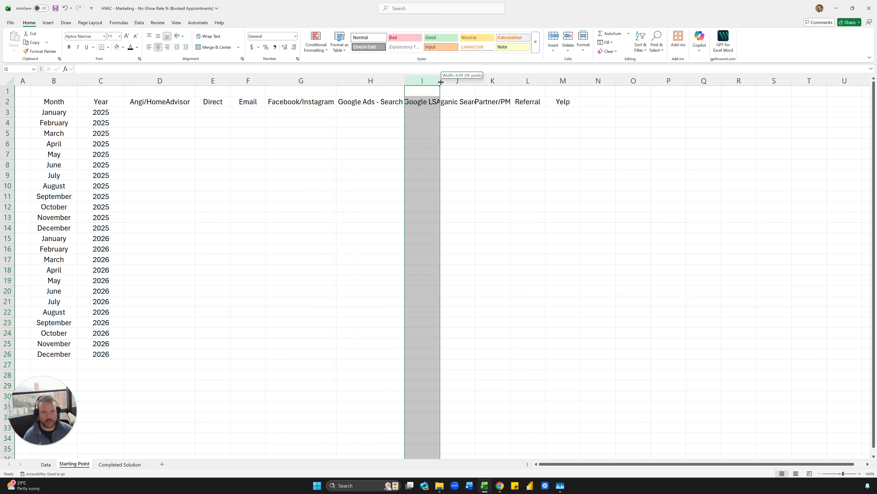
pyautogui.doubleClick(441, 81)
pyautogui.doubleClick(480, 80)
pyautogui.doubleClick(532, 80)
pyautogui.click(101, 112)
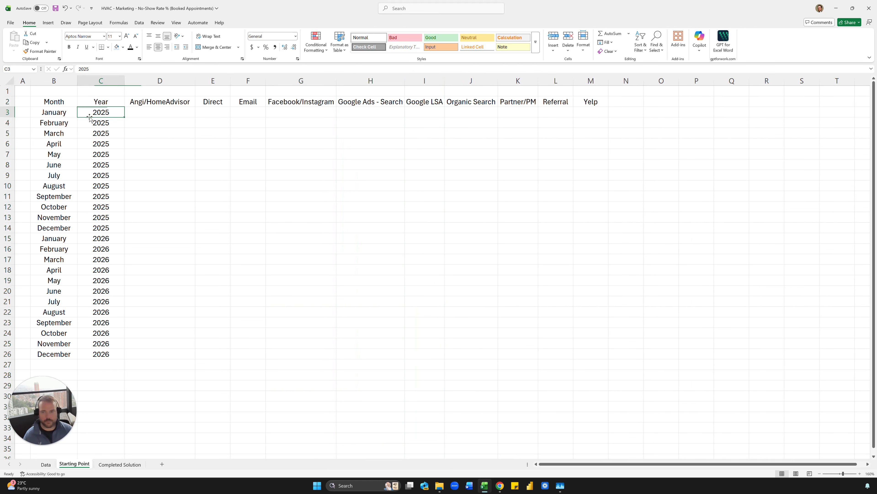
pyautogui.click(152, 122)
# - Cancel the started entry in D3 and go back to the leads table on the Data sheet
pyautogui.click(150, 113)
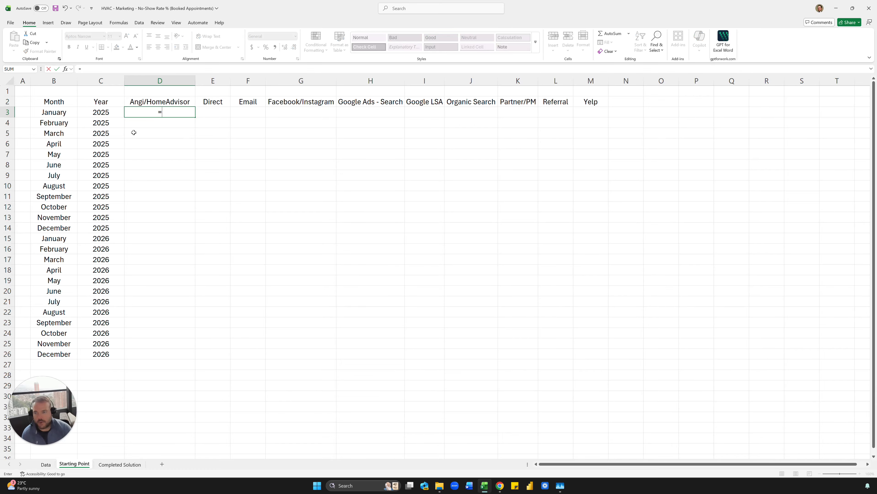
pyautogui.press('Escape')
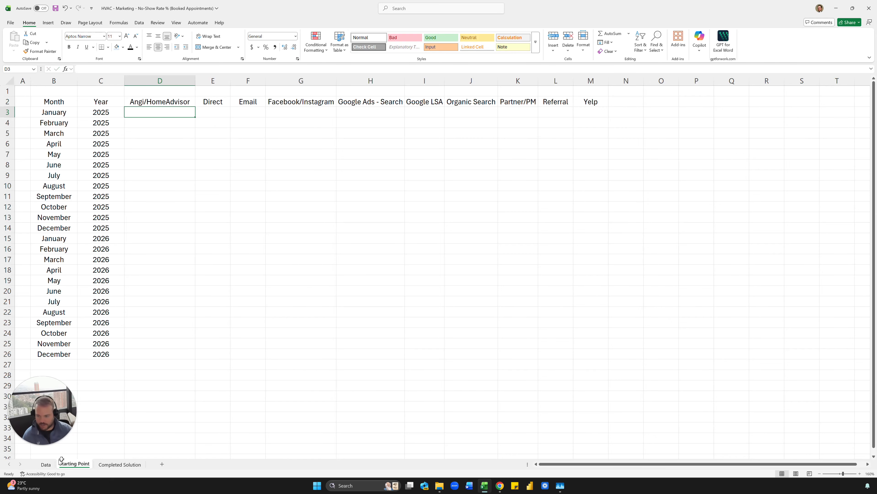
pyautogui.click(49, 464)
pyautogui.click(264, 254)
# - Inspect the Appointment_Booked values at the top of the leads table on the Data sheet
pyautogui.hotkey('ctrl', 'Up')
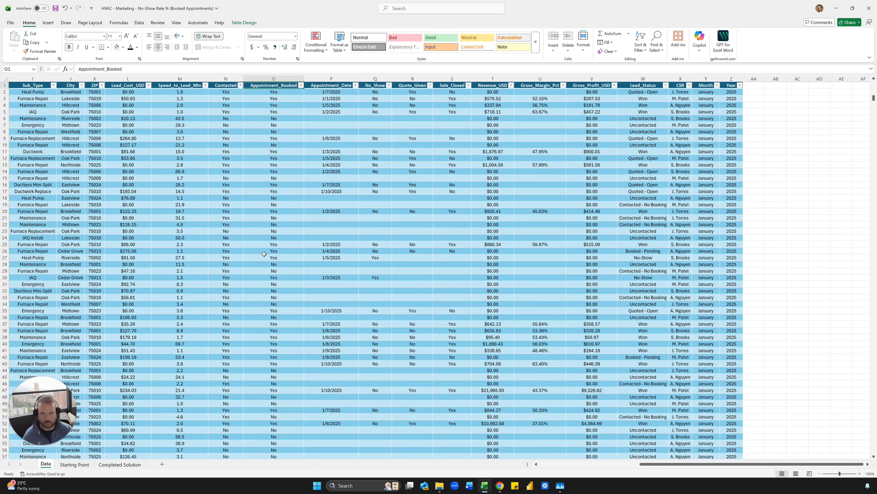
pyautogui.click(287, 224)
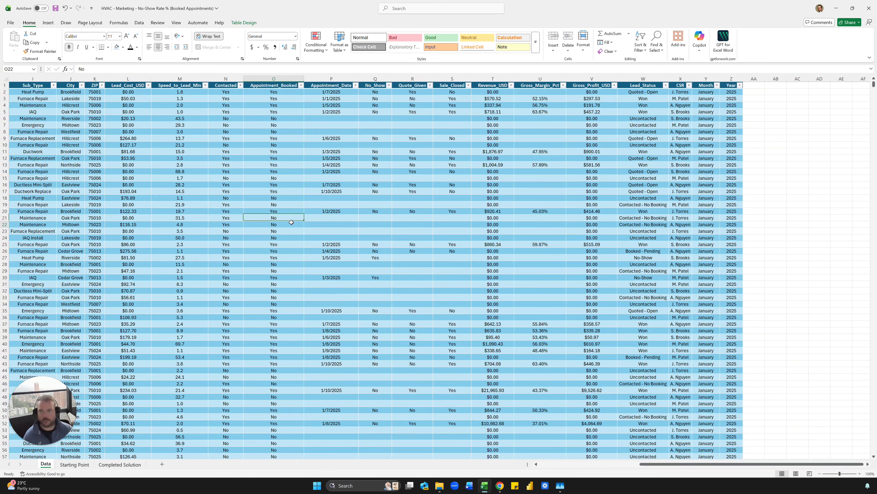
pyautogui.click(280, 87)
pyautogui.click(272, 166)
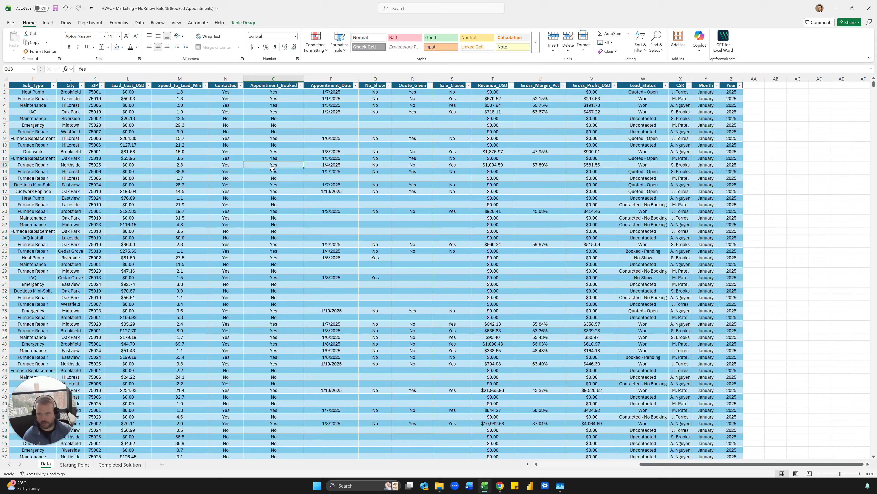
pyautogui.click(282, 87)
pyautogui.click(279, 111)
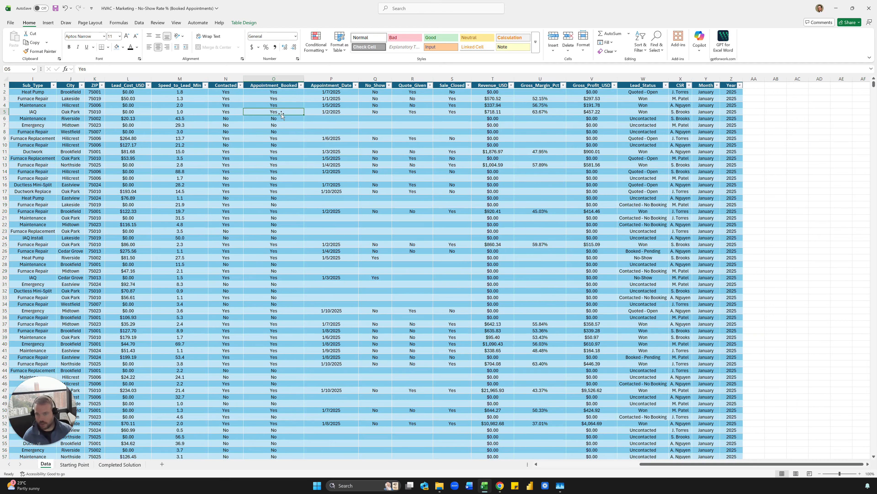
# - Inspect the No_Show column, checking which entries are marked Yes and which are blank
pyautogui.click(376, 86)
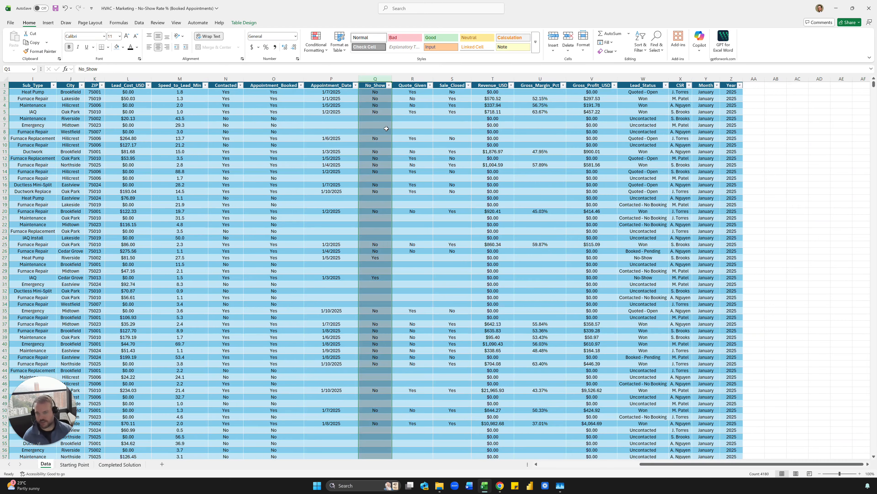
pyautogui.click(378, 118)
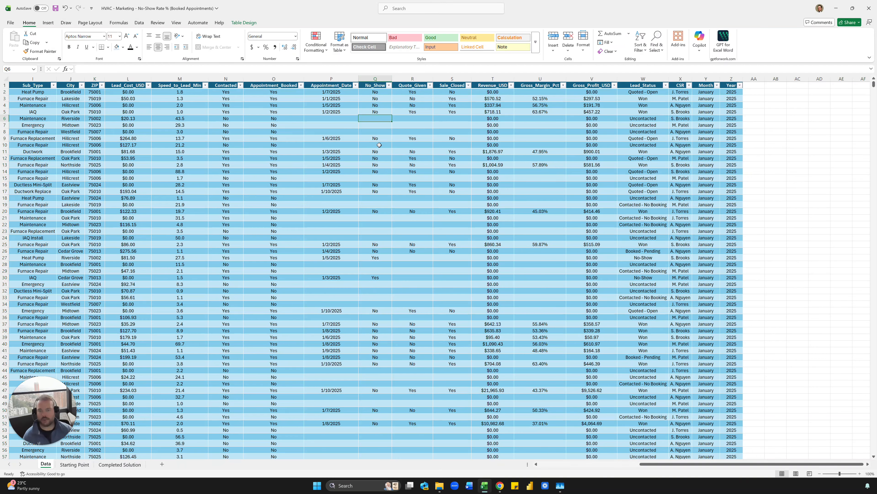
pyautogui.moveTo(377, 132); pyautogui.dragTo(379, 271)
pyautogui.click(379, 278)
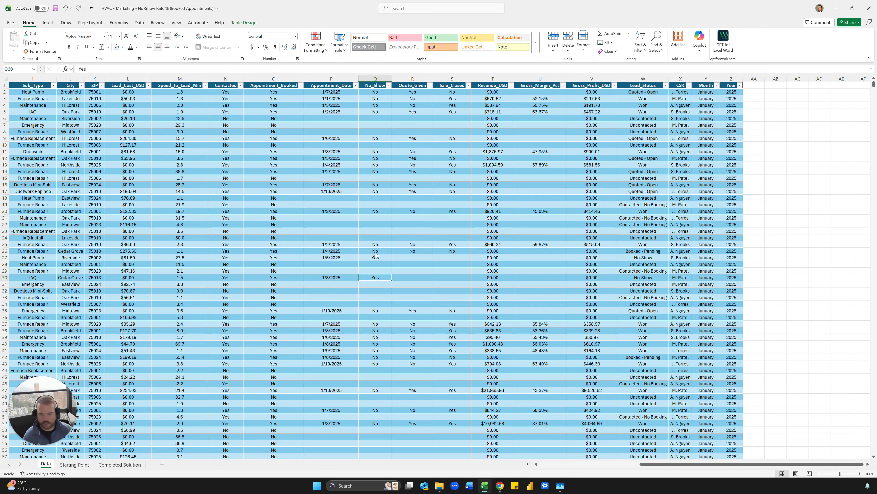
pyautogui.keyDown('ctrl'); pyautogui.click(376, 258); pyautogui.keyUp('ctrl')
pyautogui.click(388, 204)
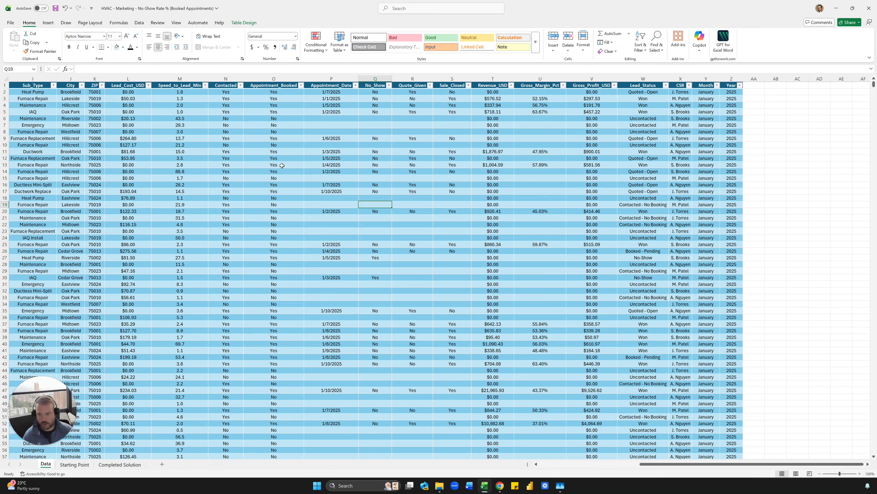
# - Review No_Show and Appointment_Booked entries once more, then return to the Starting Point sheet
pyautogui.moveTo(282, 89); pyautogui.dragTo(282, 244)
pyautogui.click(283, 244)
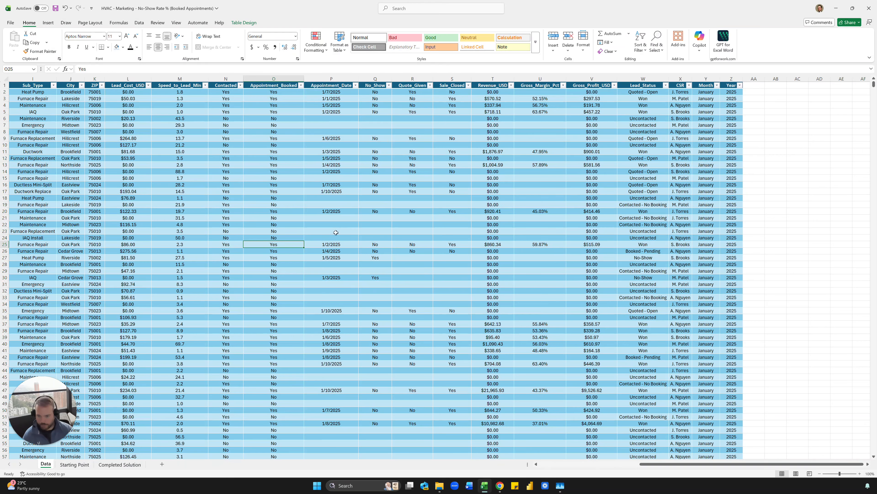
pyautogui.moveTo(375, 93); pyautogui.dragTo(378, 322)
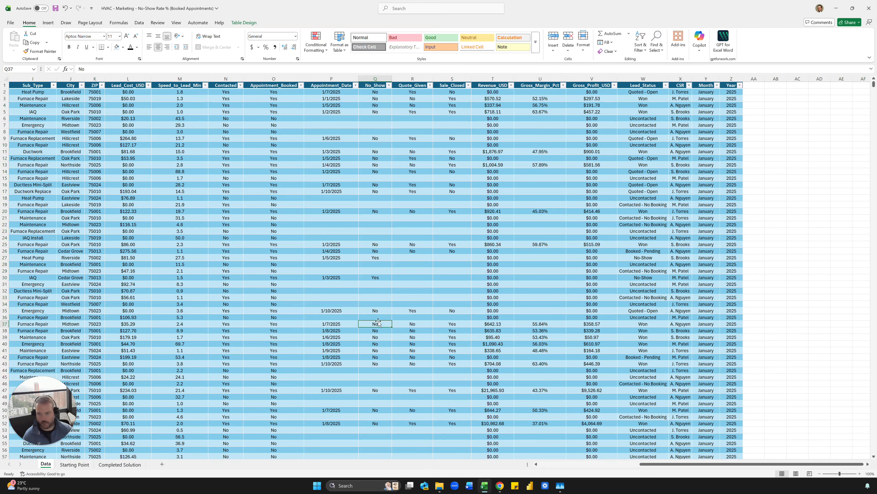
pyautogui.moveTo(273, 230); pyautogui.dragTo(271, 263)
pyautogui.click(273, 230)
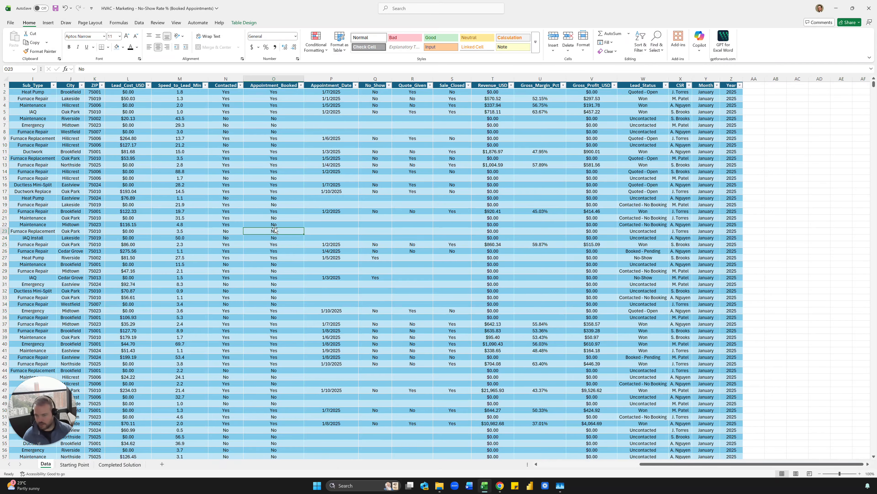
pyautogui.click(74, 464)
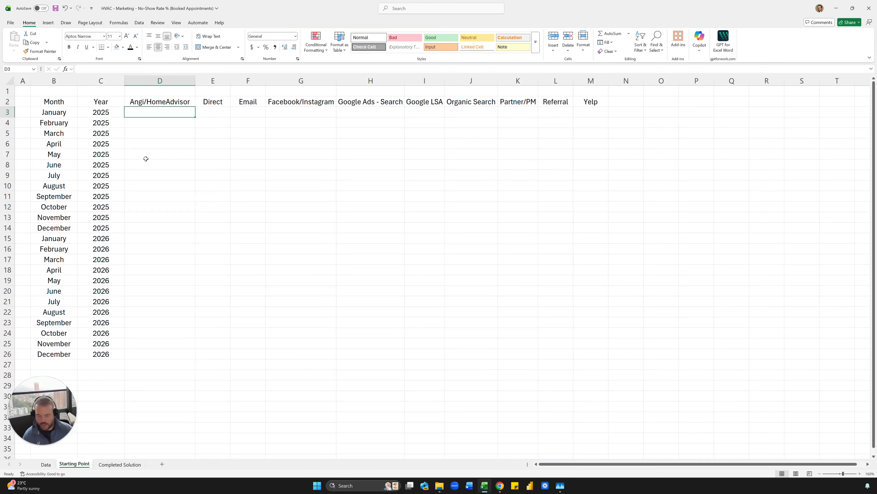
# - Enter =COUNTIFS(tbl_leads[No_Show],"YES") in D3, returning 268 total no-shows
pyautogui.write('=COUNTIFS(tbl')
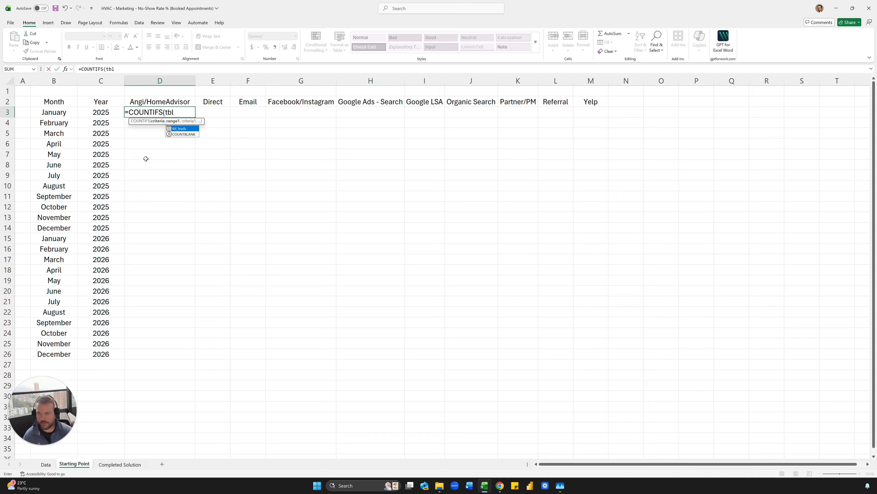
pyautogui.press('Tab')
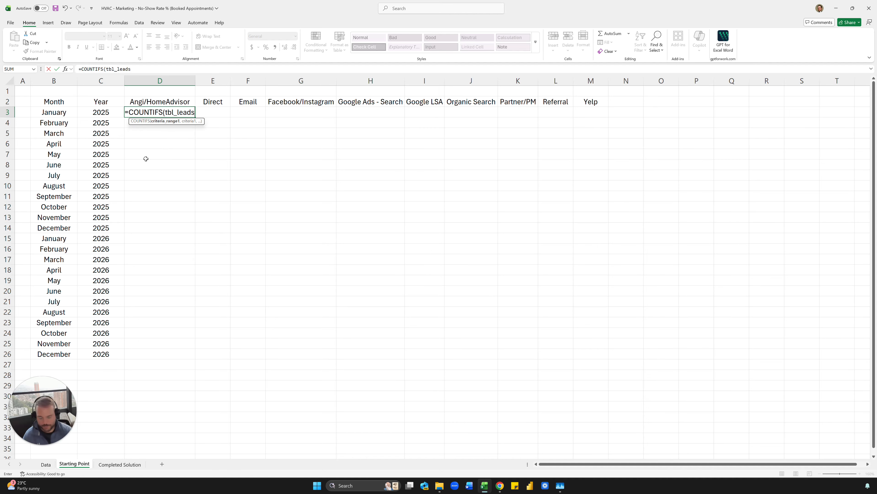
pyautogui.write('[No')
pyautogui.press('Tab')
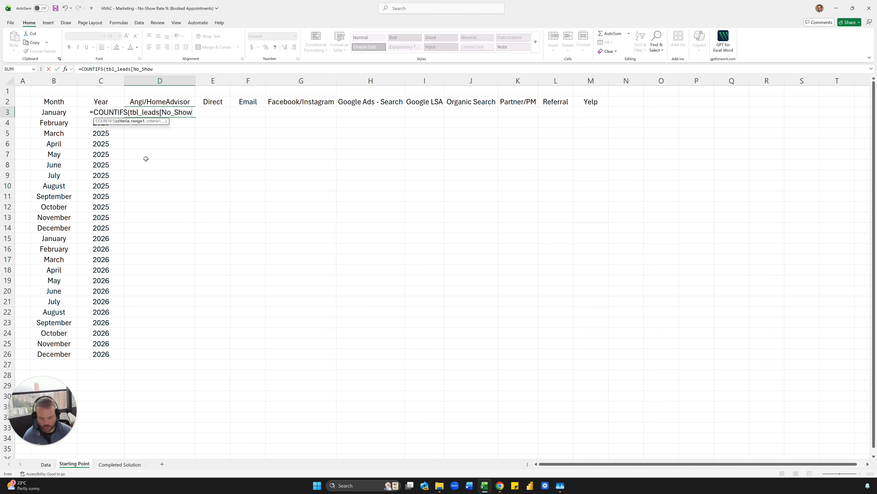
pyautogui.write('],"YE')
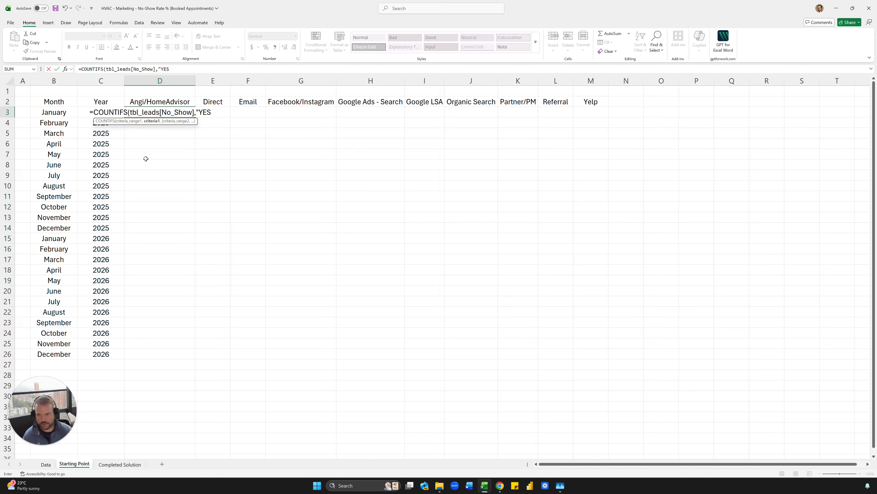
pyautogui.write('S"')
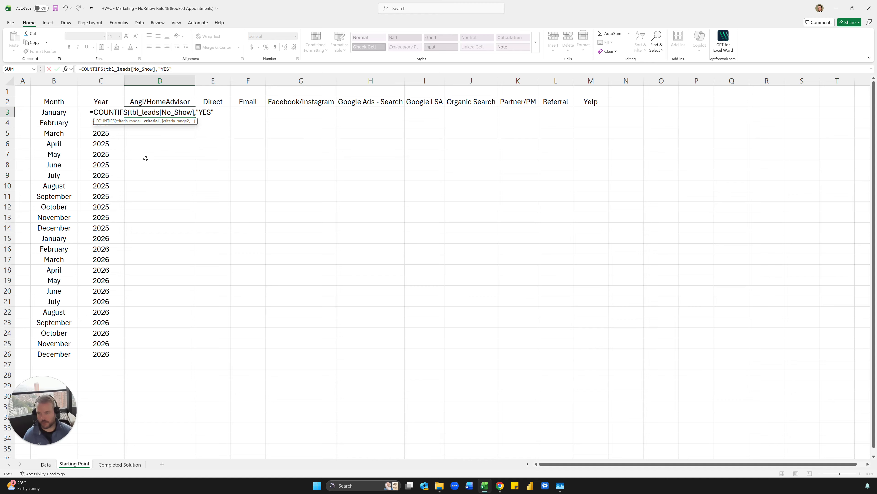
pyautogui.hotkey('ctrl', 'Return')
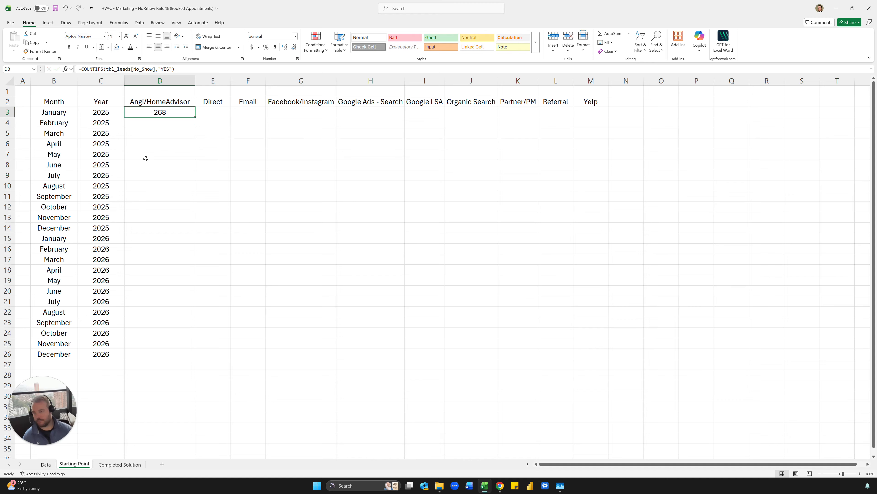
pyautogui.click(143, 102)
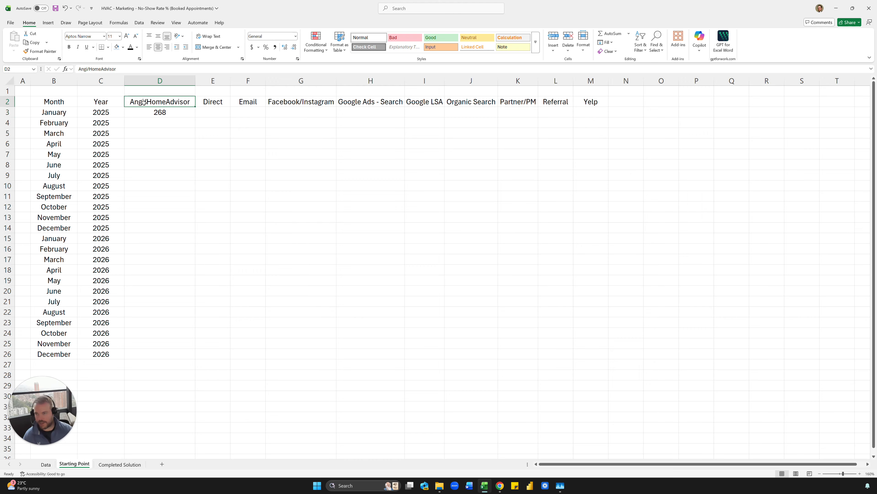
# - Add Month = B3, Year = C3 and Channel = D2 criteria to D3's COUNTIFS, now returning 0
pyautogui.click(60, 113)
pyautogui.click(100, 112)
pyautogui.click(162, 112)
pyautogui.click(176, 72)
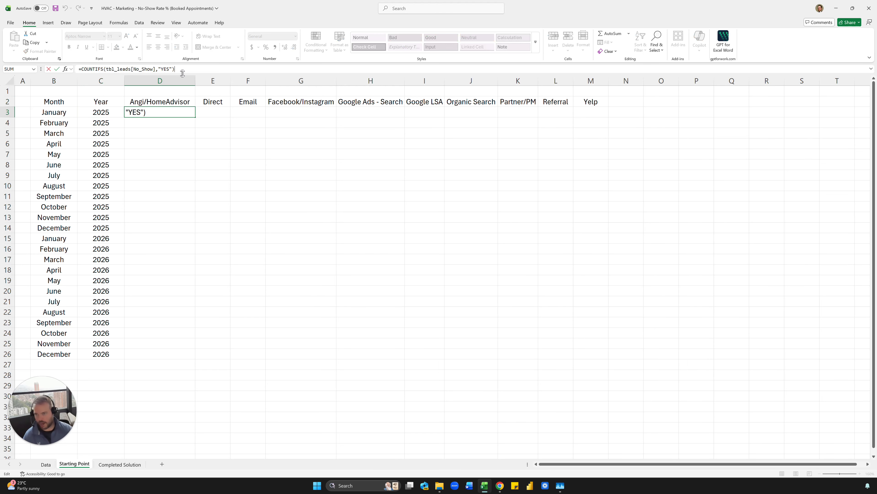
pyautogui.press('BackSpace')
pyautogui.write(',')
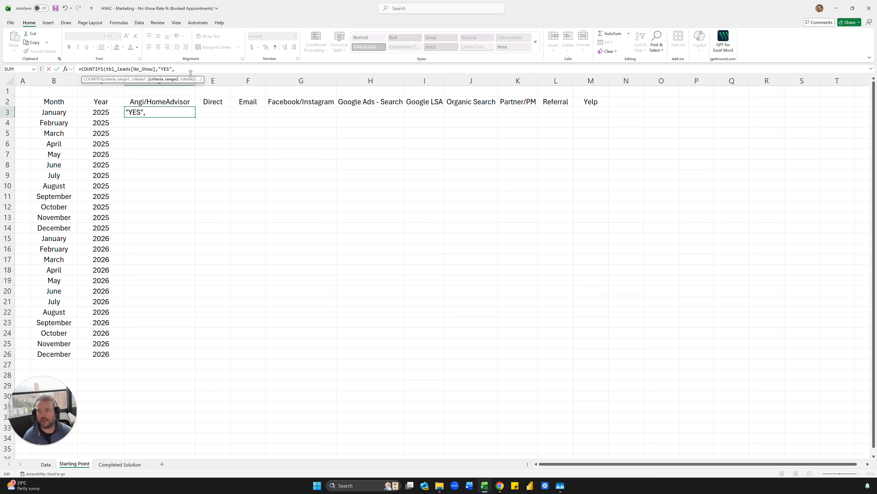
pyautogui.write('tbl')
pyautogui.press('Tab')
pyautogui.write('[Month]')
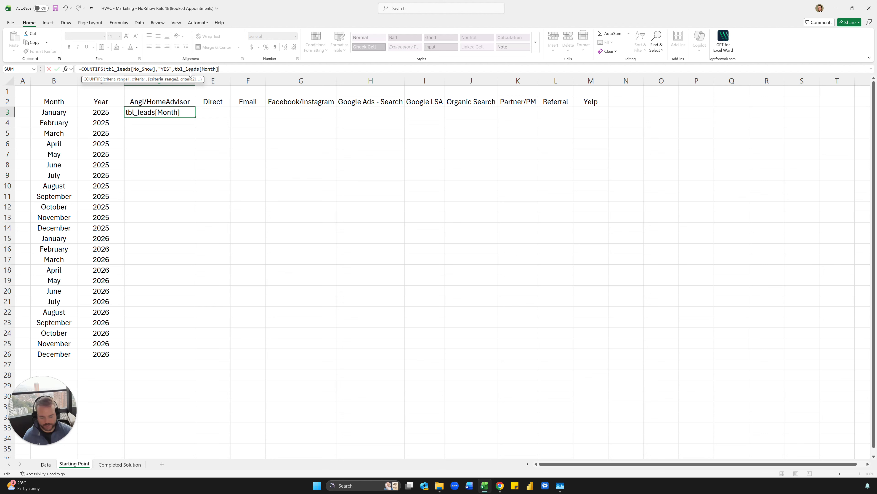
pyautogui.write(',')
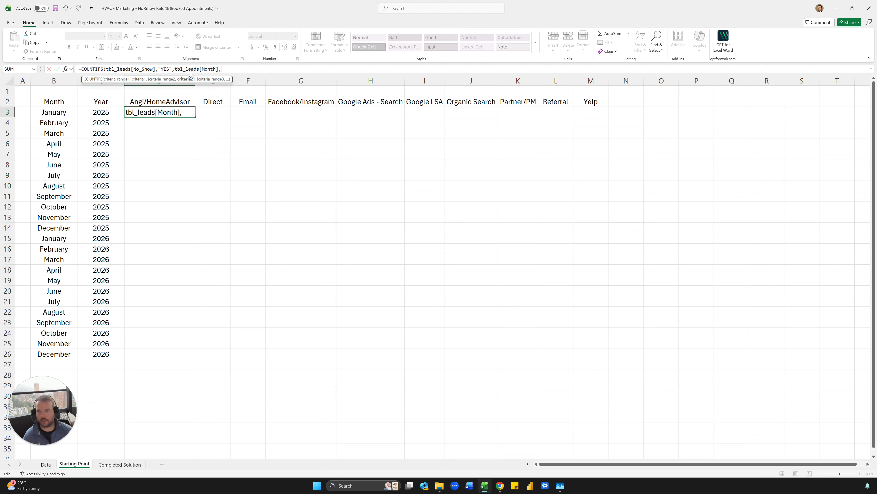
pyautogui.write('b3')
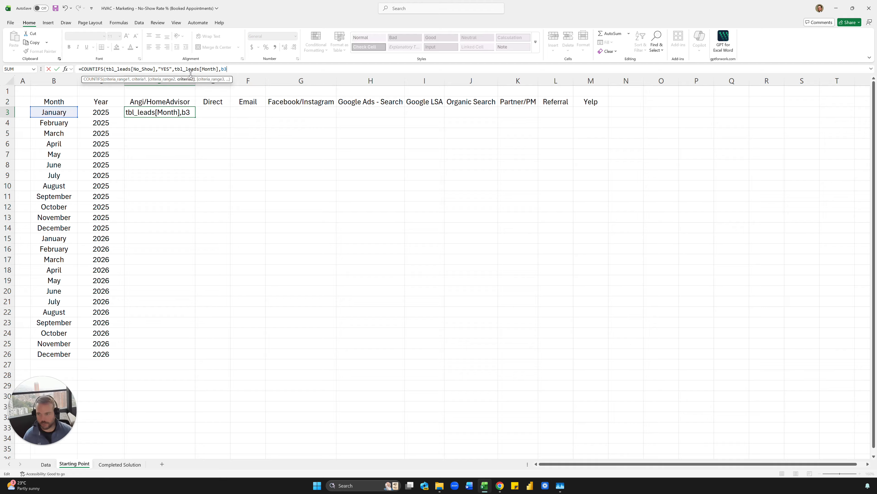
pyautogui.write(',tbl_leads')
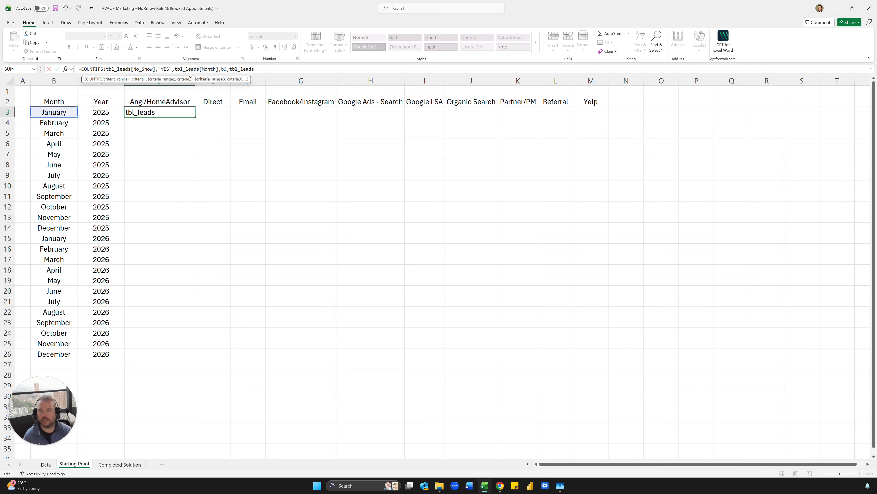
pyautogui.write('[Year')
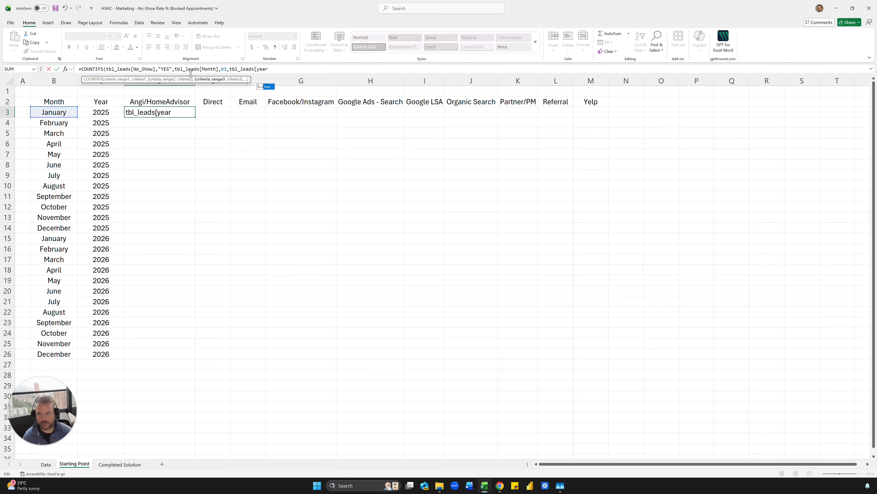
pyautogui.write('],c')
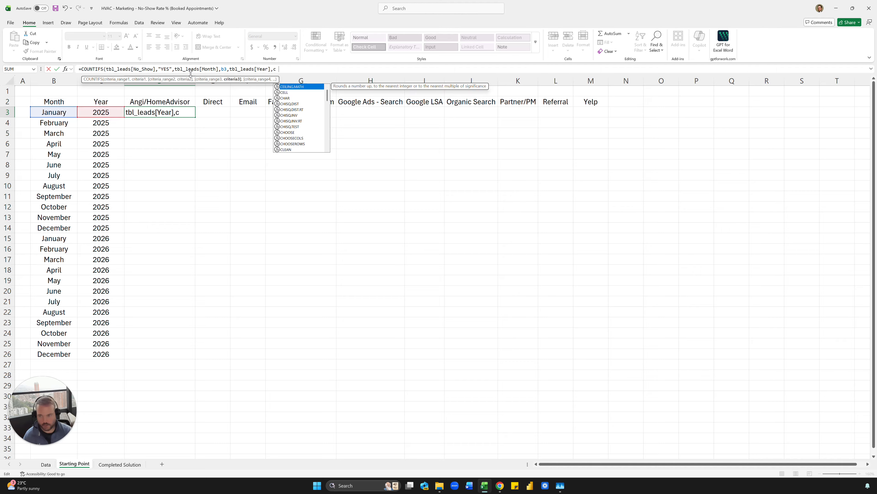
pyautogui.write('3,tbl_leads')
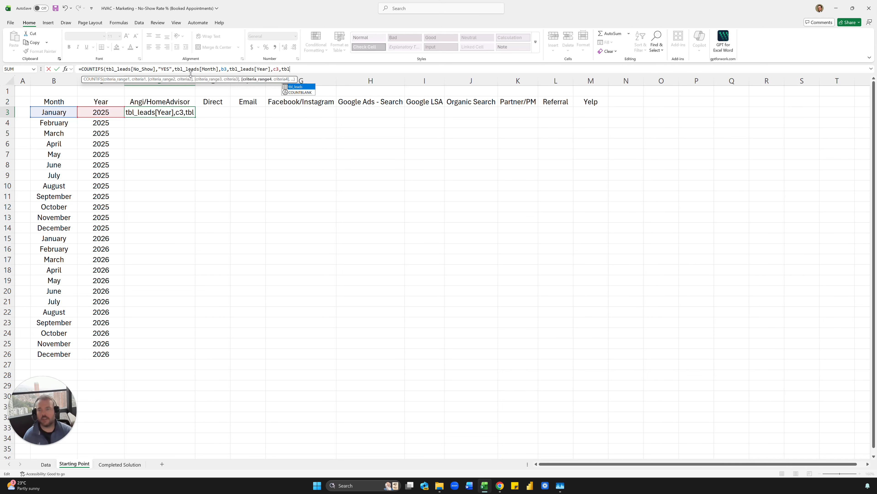
pyautogui.write('[Channel],')
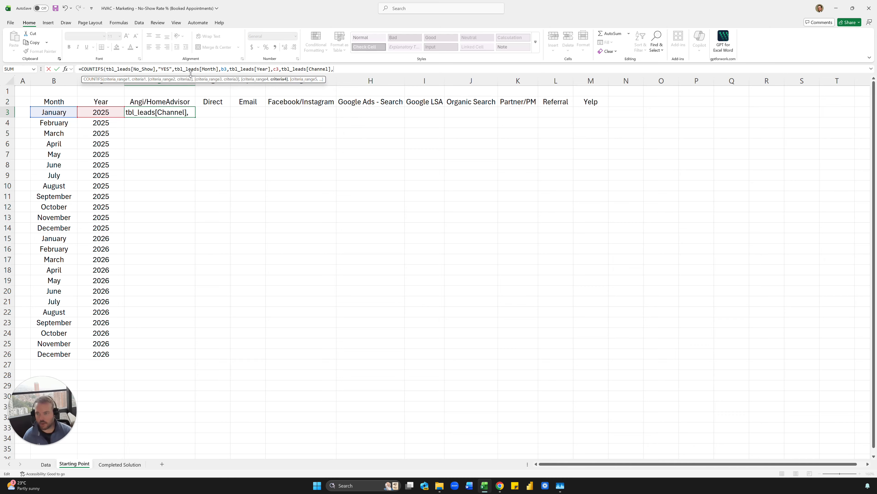
pyautogui.write('d2')
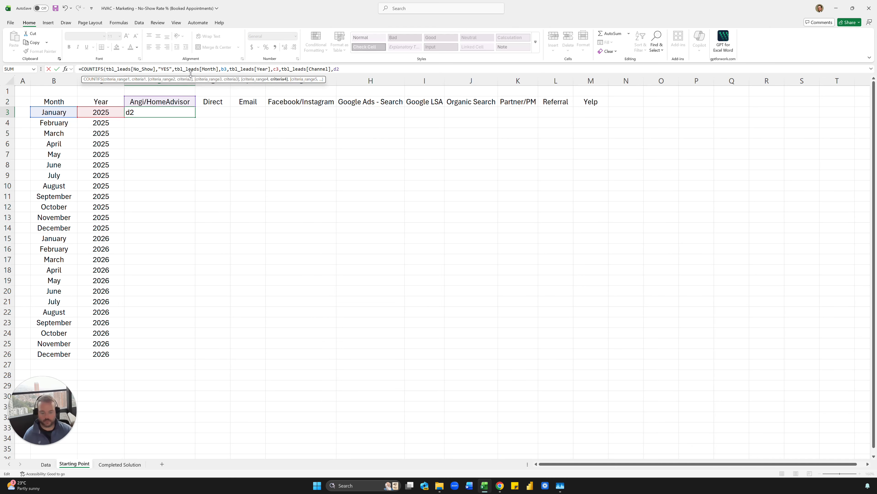
pyautogui.write(')')
pyautogui.hotkey('ctrl', 'Return')
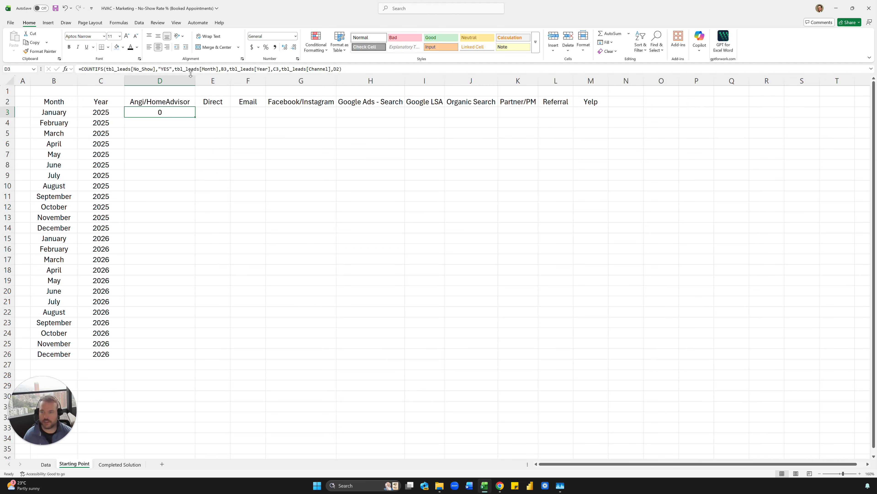
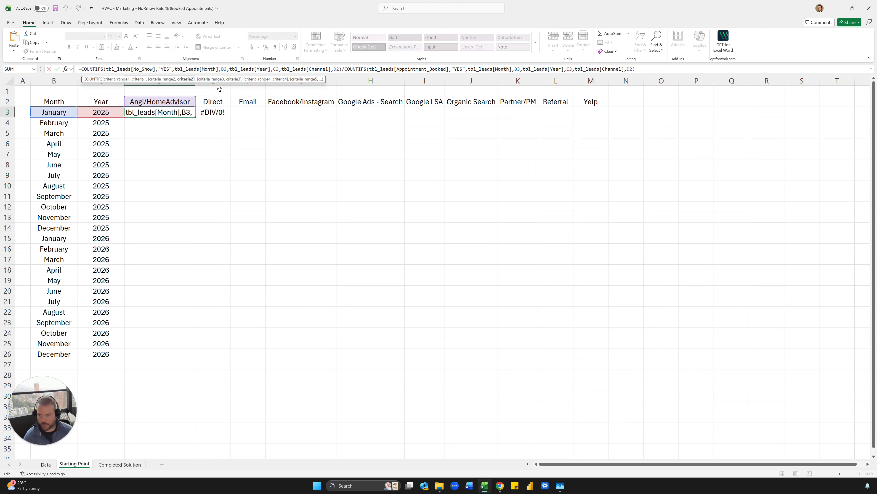
# - Anchor D3's COUNTIFS references as $B3, $C3 and D$2 in both the numerator and denominator
pyautogui.write('$')
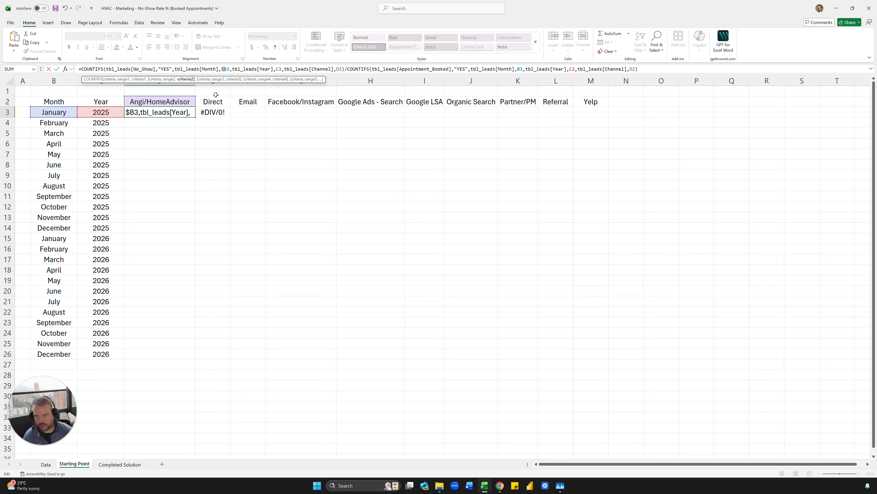
pyautogui.click(278, 70)
pyautogui.write('$')
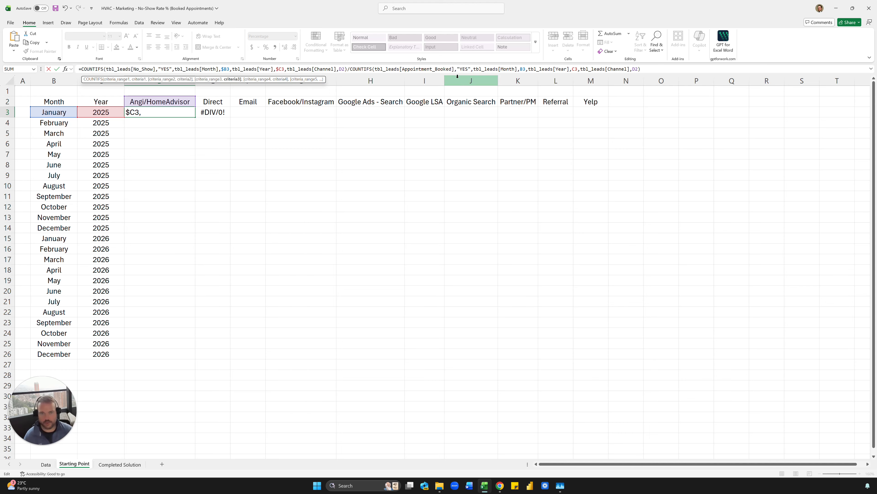
pyautogui.click(521, 69)
pyautogui.write('$')
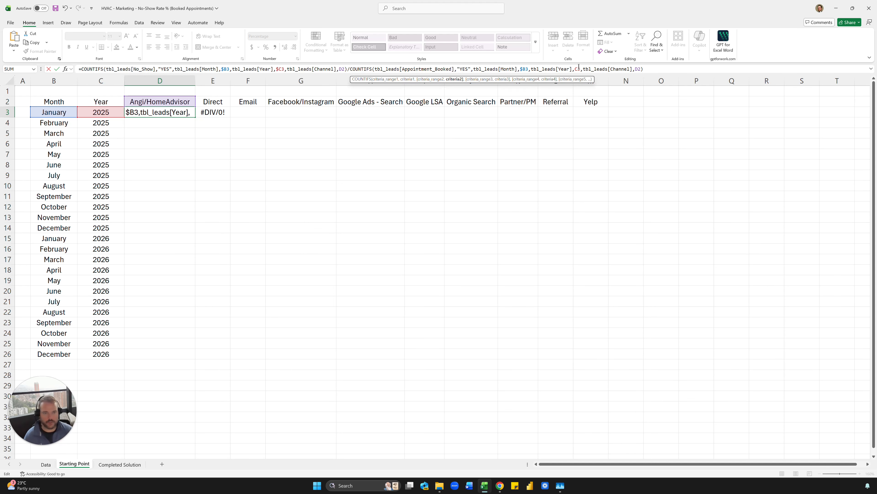
pyautogui.write('$')
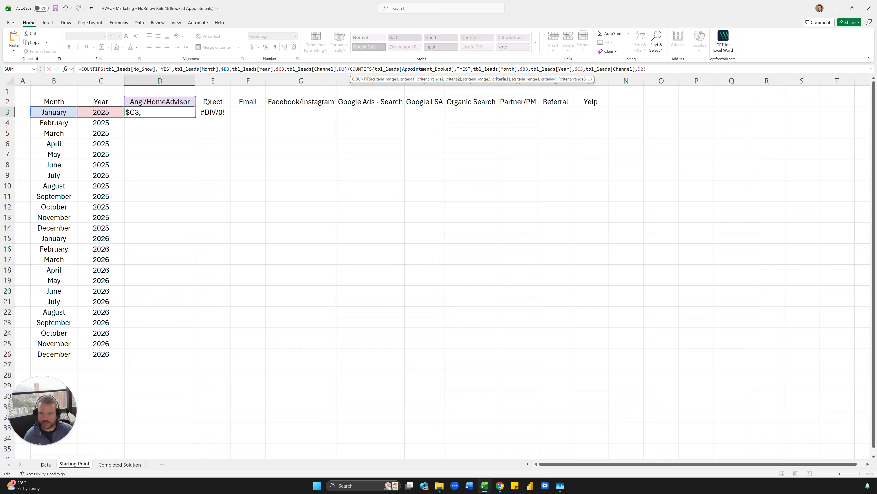
pyautogui.click(342, 69)
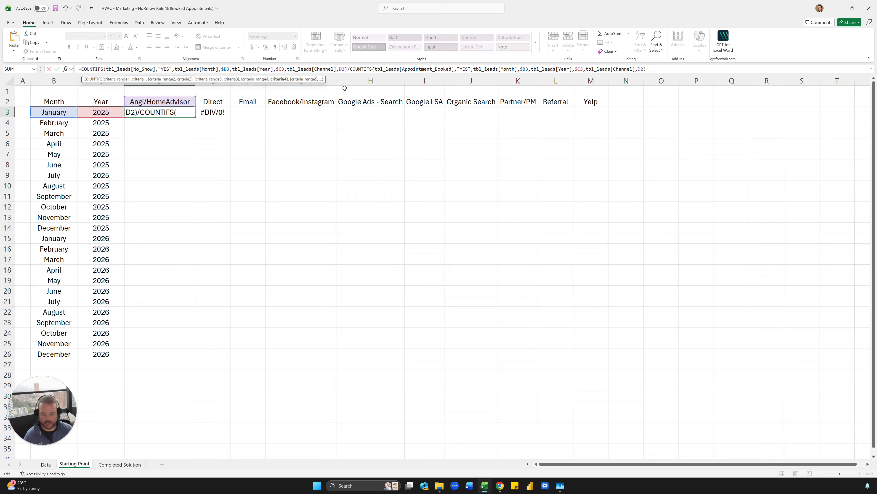
pyautogui.write('$')
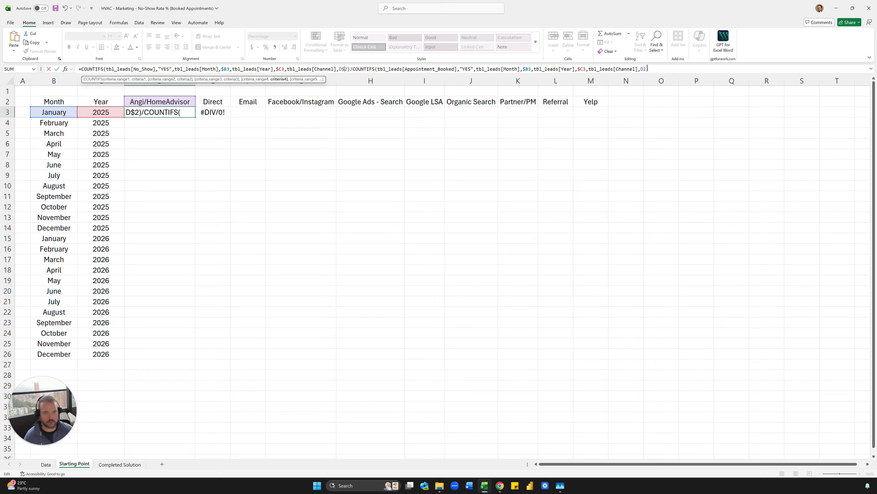
pyautogui.click(644, 69)
# - Finish locking the second D$2 reference and step through the row 3 rates
pyautogui.write('$2')
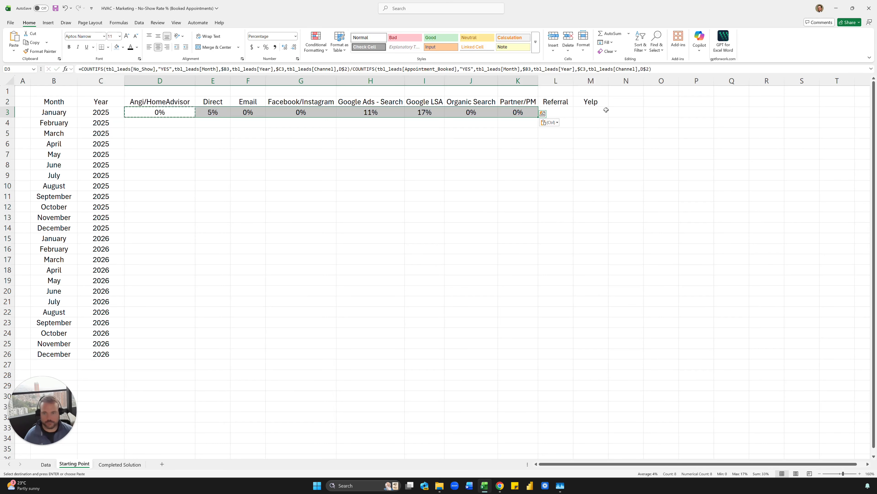
pyautogui.press('Left')
pyautogui.press('Right')
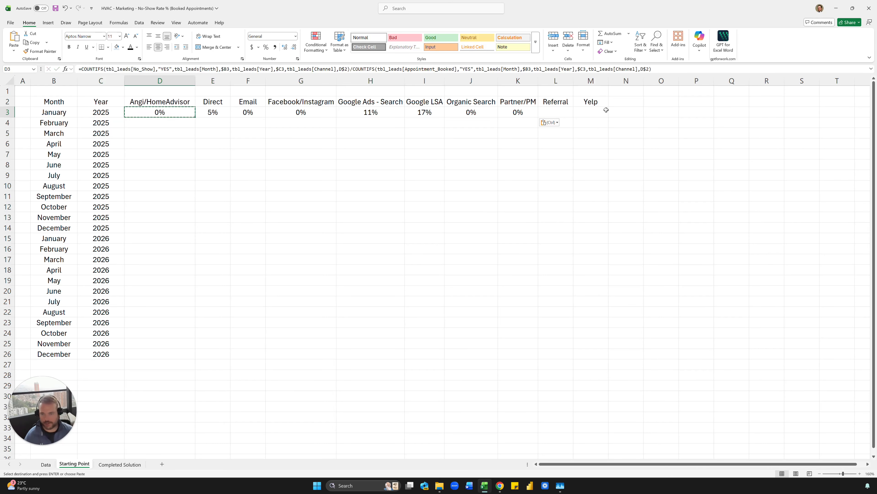
pyautogui.press('Right')
pyautogui.press('Right')
pyautogui.press('Right')
pyautogui.press('Left')
pyautogui.press('Left')
pyautogui.press('Left')
pyautogui.press('Escape')
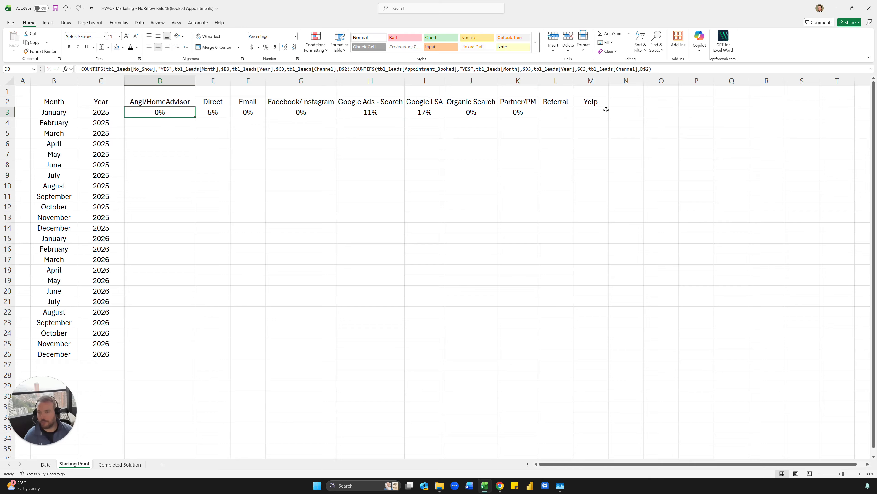
# - Copy the D3 rate formula over the whole matrix D3:M26
pyautogui.hotkey('ctrl', 'c')
pyautogui.hotkey('shift', 'Right')
pyautogui.hotkey('shift', 'Right')
pyautogui.hotkey('shift', 'Right')
pyautogui.hotkey('shift', 'Right')
pyautogui.hotkey('shift', 'Right')
pyautogui.hotkey('shift', 'Right')
pyautogui.hotkey('shift', 'Right')
pyautogui.hotkey('shift', 'Right')
pyautogui.hotkey('shift', 'Right')
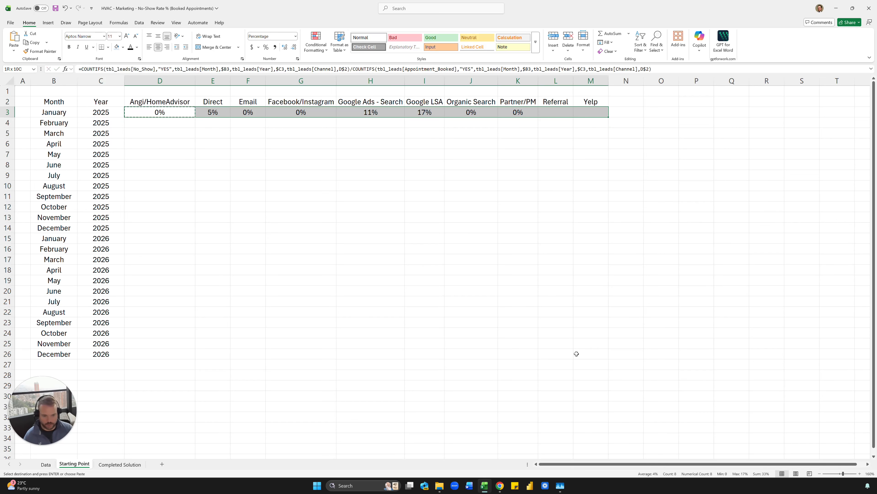
pyautogui.keyDown('shift'); pyautogui.click(595, 353); pyautogui.keyUp('shift')
pyautogui.press('Return')
# - Spot-check filled rates such as Direct May 2025 and Google Ads March 2026
pyautogui.click(371, 259)
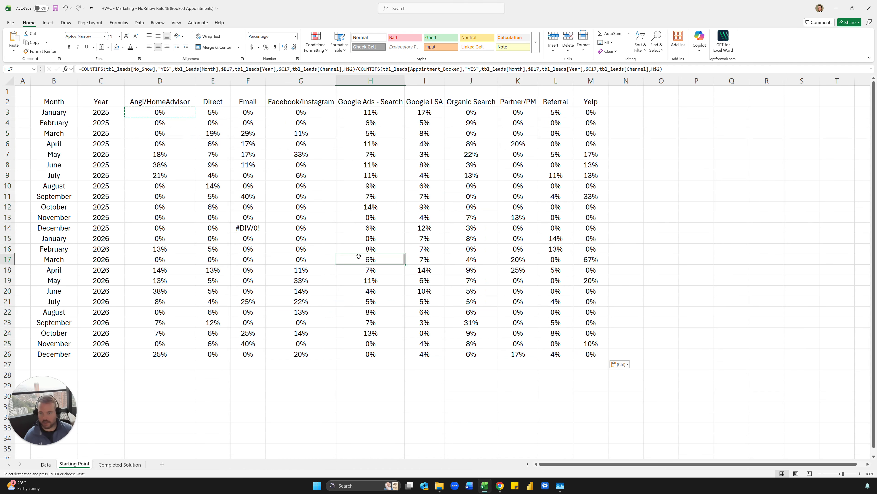
pyautogui.click(248, 185)
pyautogui.click(213, 154)
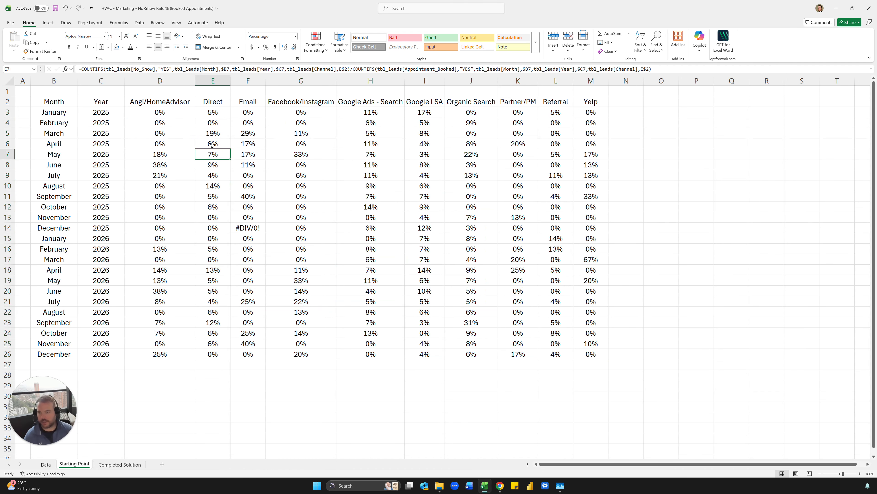
pyautogui.click(164, 115)
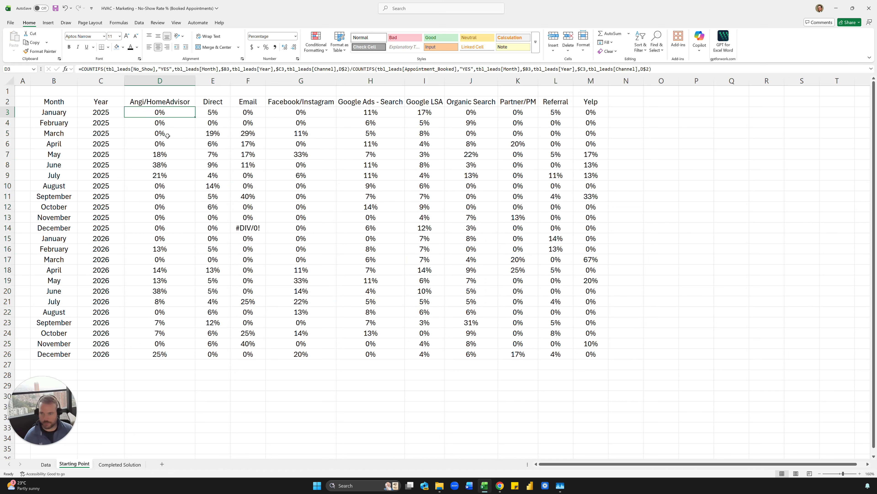
pyautogui.click(501, 198)
pyautogui.click(340, 259)
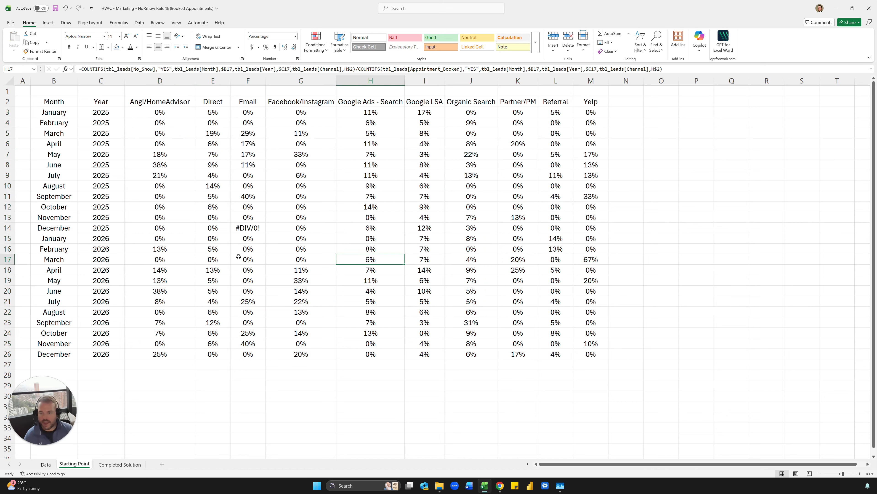
pyautogui.click(242, 228)
# - Toggle bold on the #DIV/0! cell F14 off again and return to D3's formula
pyautogui.hotkey('ctrl', 'b')
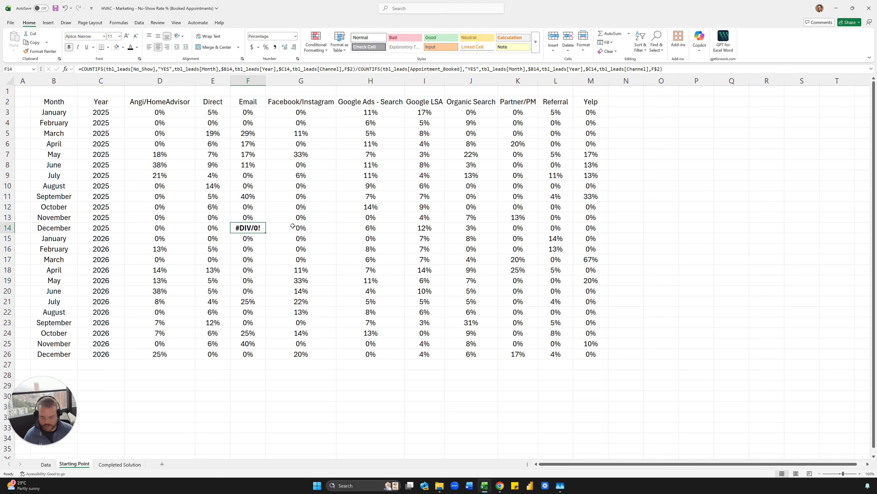
pyautogui.hotkey('ctrl', 'b')
pyautogui.click(294, 196)
pyautogui.click(258, 231)
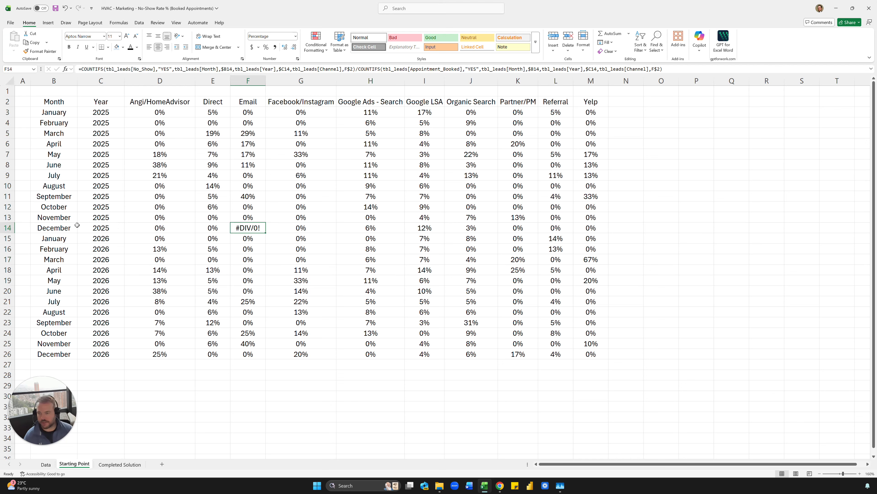
pyautogui.click(156, 114)
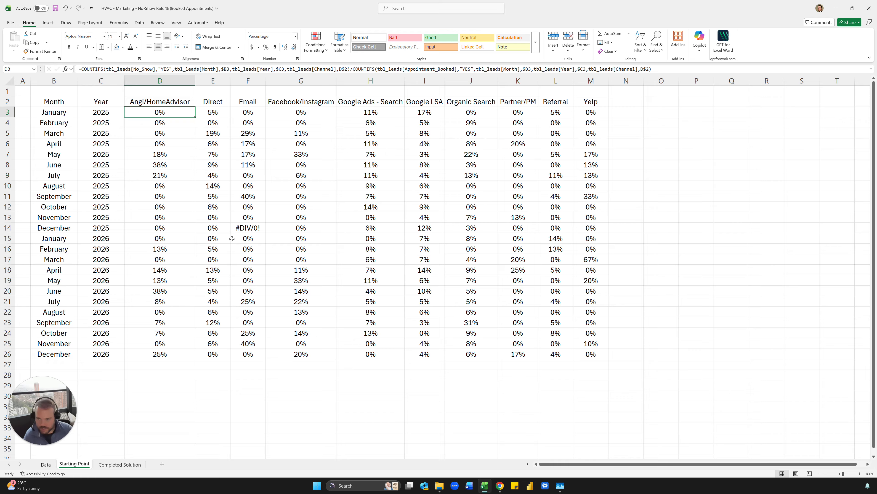
pyautogui.click(80, 69)
# - Wrap D3's rate formula in IFERROR with a "-" fallback
pyautogui.write('iferr')
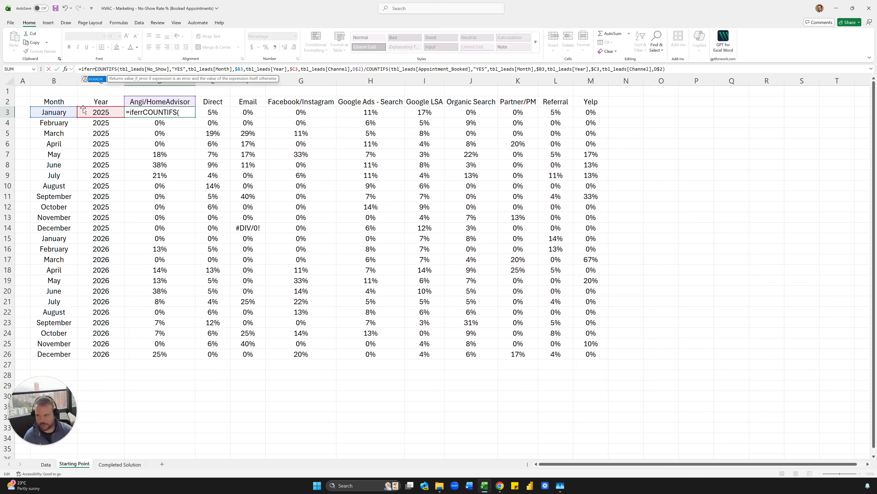
pyautogui.write('or(')
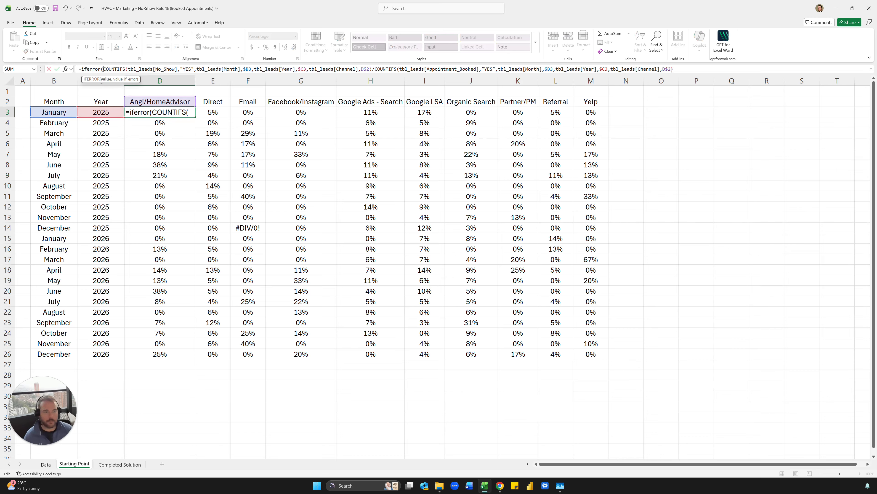
pyautogui.click(686, 69)
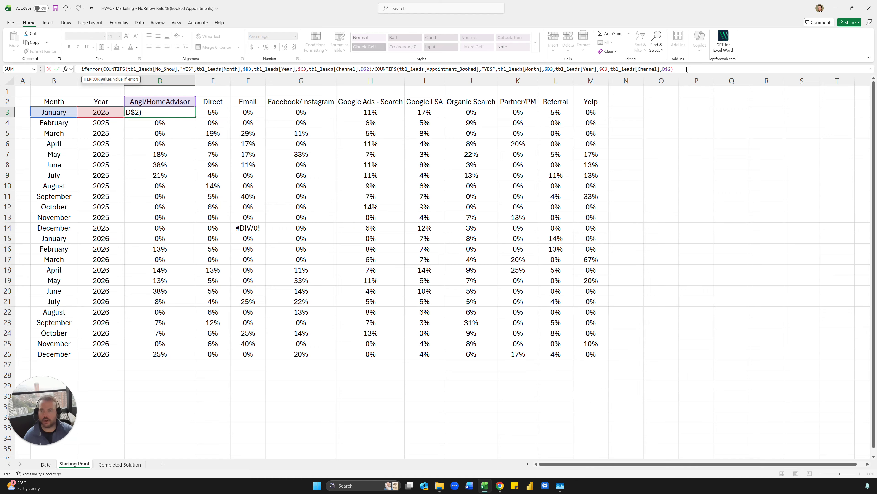
pyautogui.write(',"')
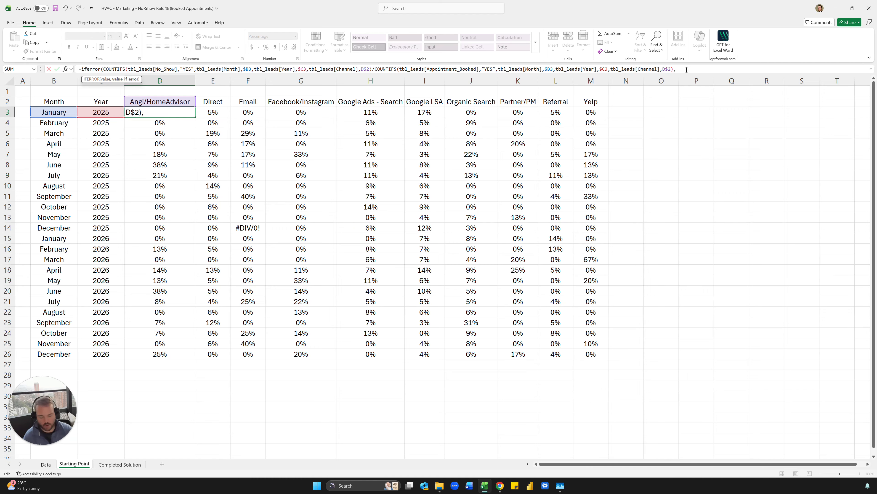
pyautogui.write('-')
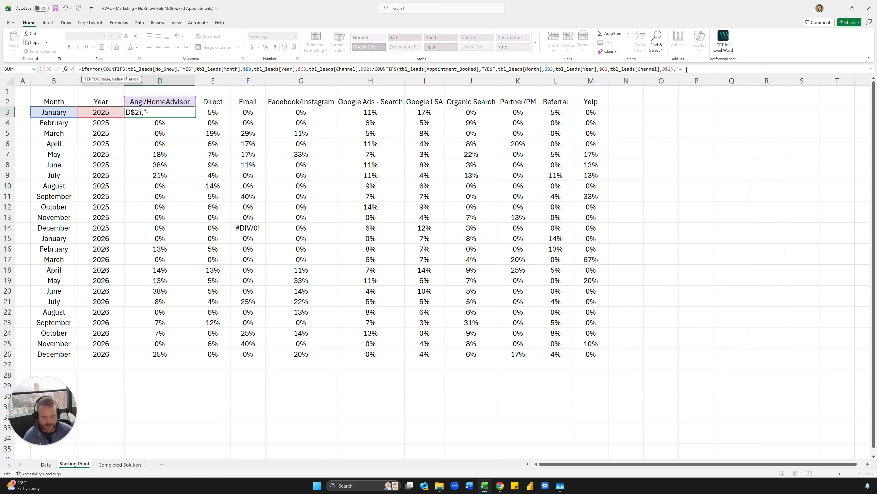
pyautogui.write('"')
pyautogui.press('Return')
pyautogui.press('Return')
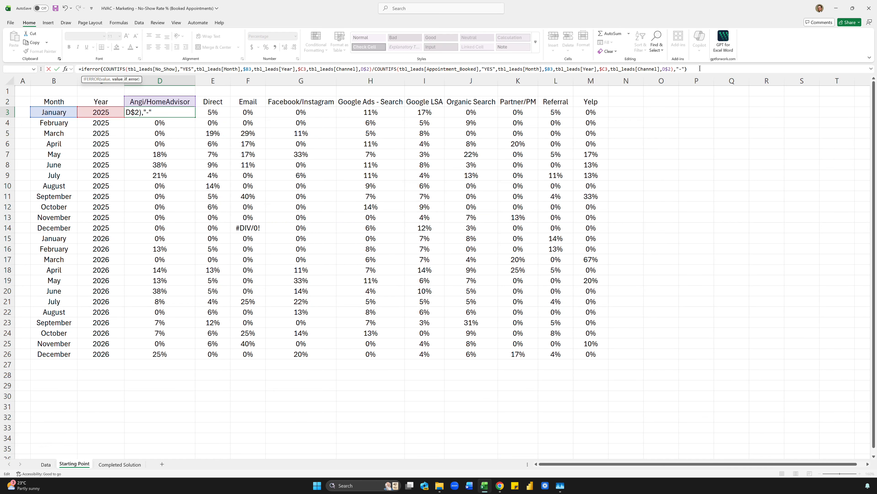
pyautogui.hotkey('ctrl', 'Return')
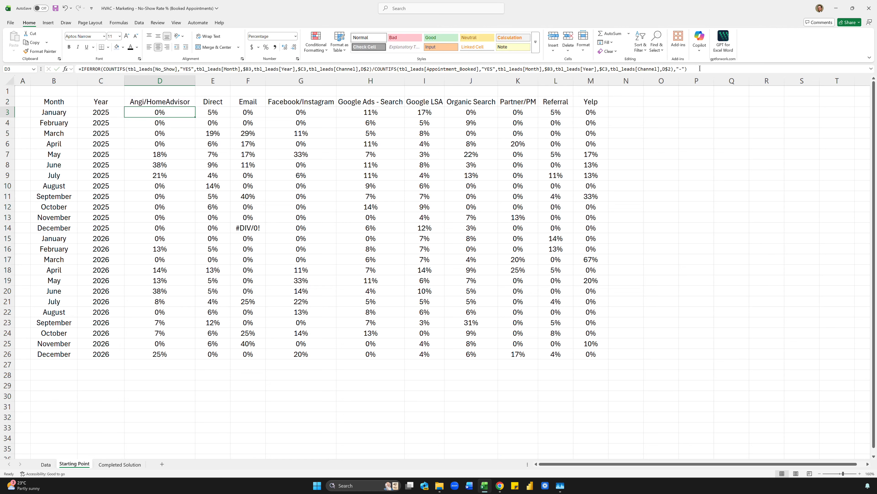
# - Paste the IFERROR formula over the whole matrix, turning F14's #DIV/0! into a dash
pyautogui.hotkey('ctrl', 'c')
pyautogui.hotkey('ctrl', 'shift', 'Right')
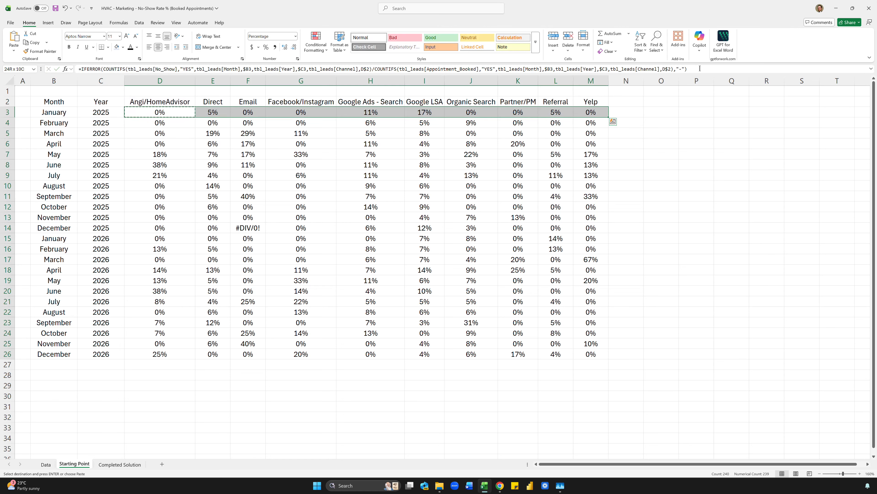
pyautogui.hotkey('ctrl', 'shift', 'Down')
pyautogui.hotkey('ctrl', 'v')
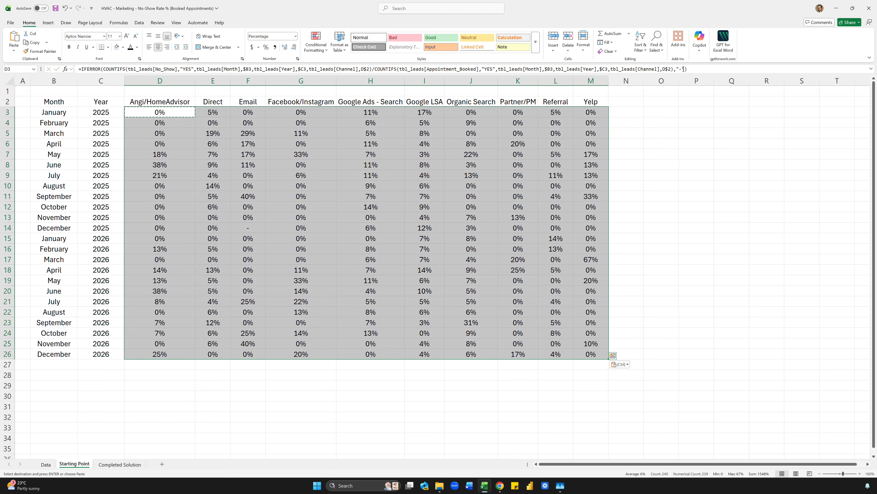
pyautogui.click(554, 131)
pyautogui.click(250, 225)
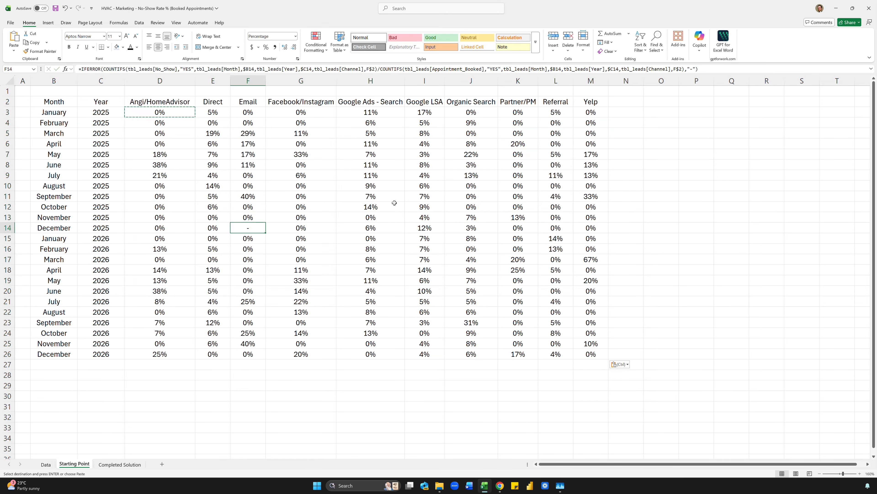
# - Try a "No Date" fallback in F14, then undo it to keep the dash
pyautogui.click(692, 69)
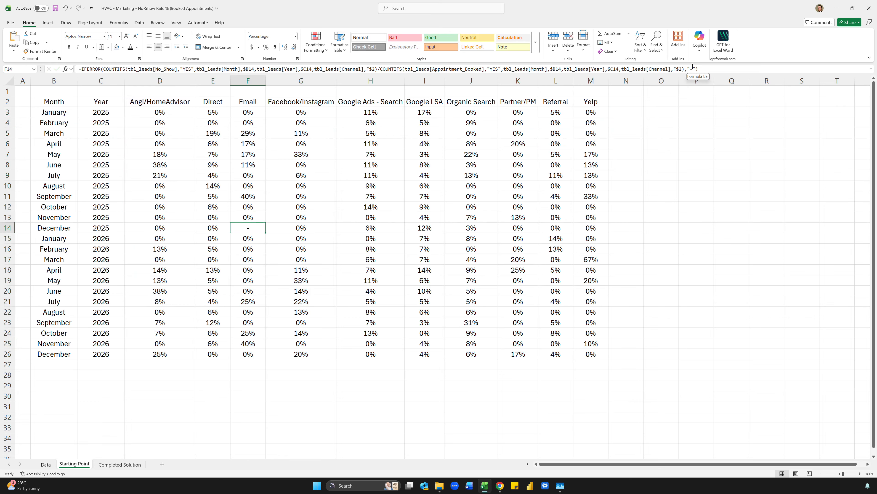
pyautogui.press('BackSpace')
pyautogui.write('No Date')
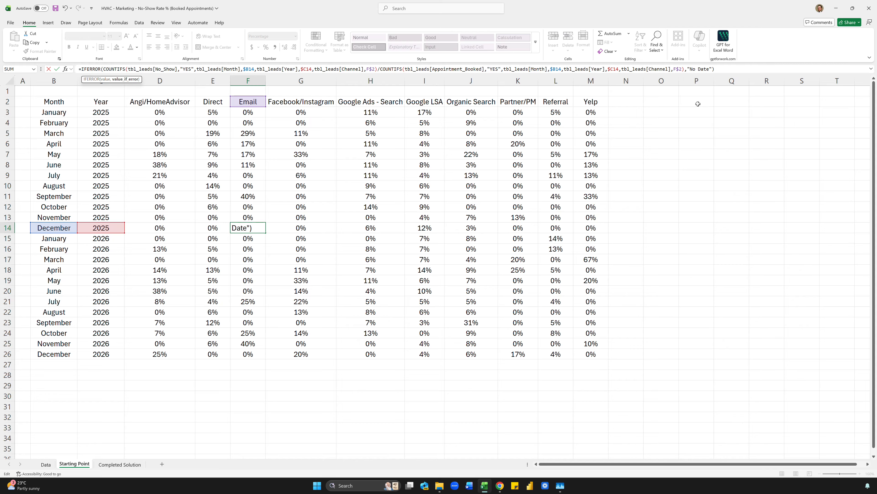
pyautogui.press('Return')
pyautogui.press('Up')
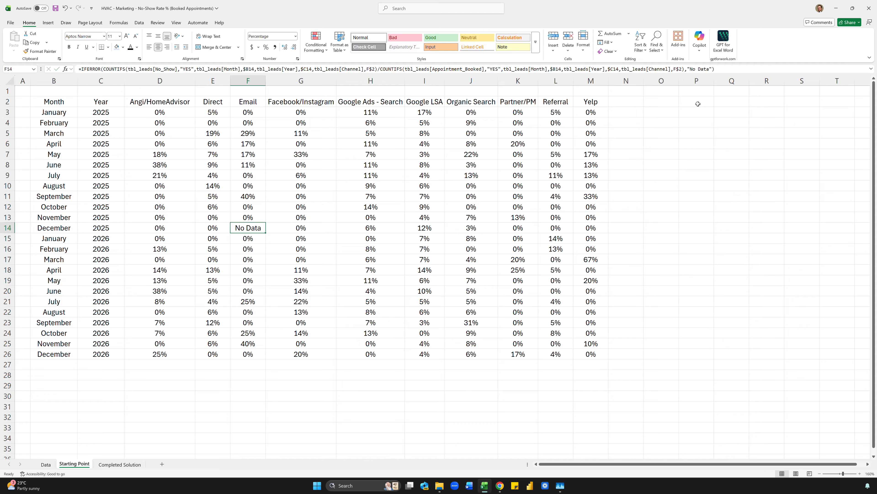
pyautogui.hotkey('ctrl', 'z')
pyautogui.click(662, 144)
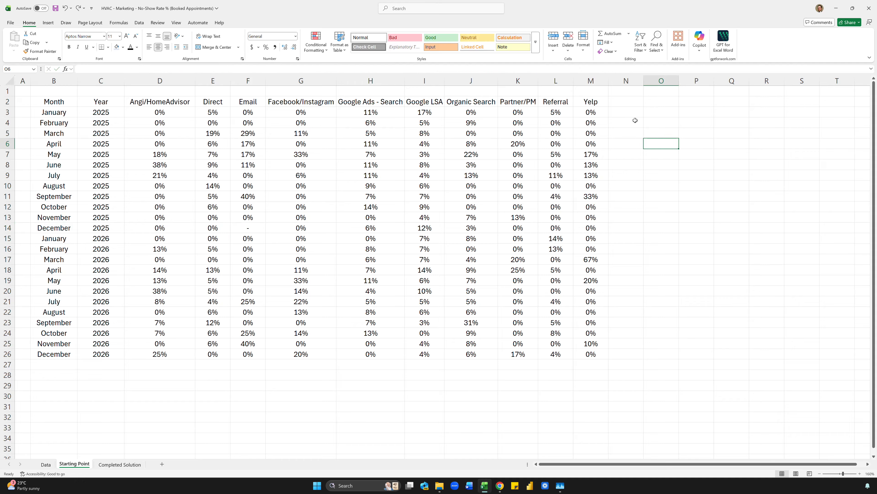
# - Label C28 "Overall" and paste D26's rate formula into D28
pyautogui.click(98, 375)
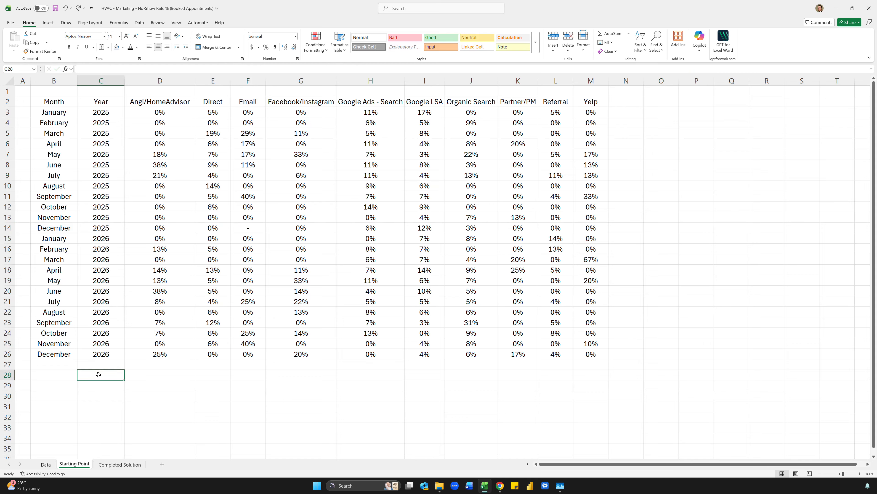
pyautogui.write('Overall')
pyautogui.press('Tab')
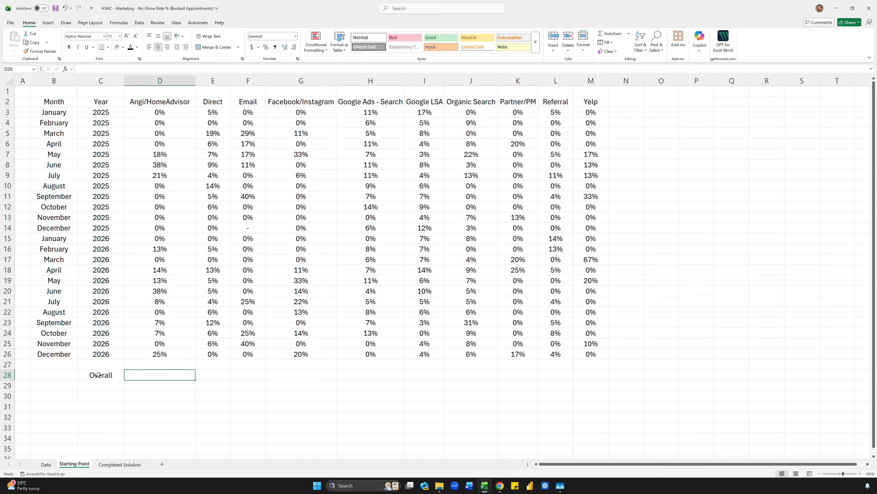
pyautogui.press('Up')
pyautogui.press('Up')
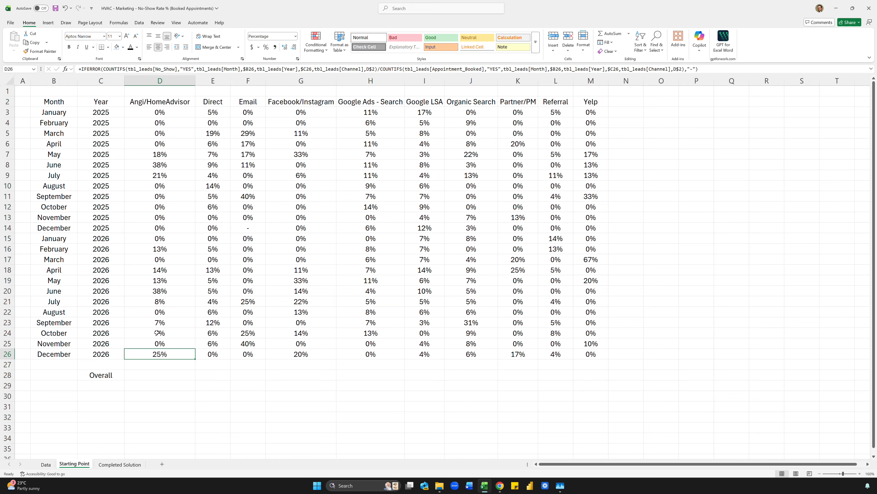
pyautogui.hotkey('ctrl', 'c')
pyautogui.press('Down')
pyautogui.press('Down')
pyautogui.hotkey('ctrl', 'v')
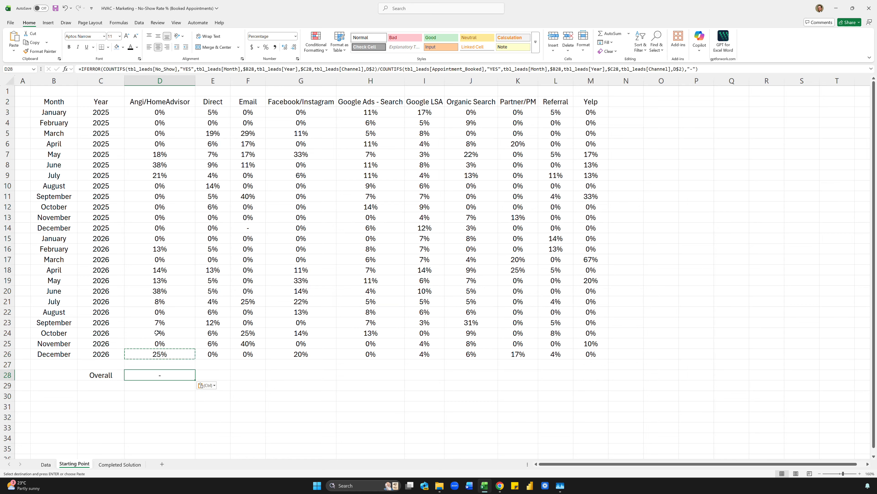
pyautogui.press('Escape')
# - Delete the Month and Year criteria from both counts in D28's formula
pyautogui.doubleClick(164, 375)
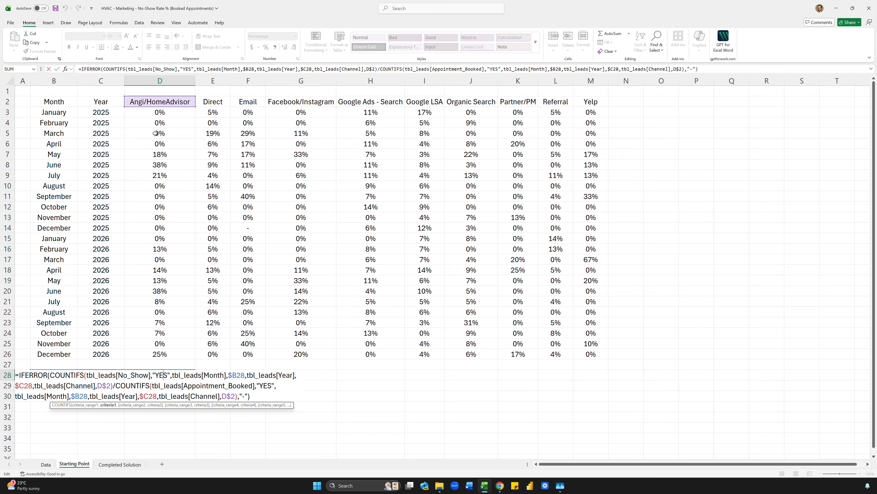
pyautogui.click(196, 69)
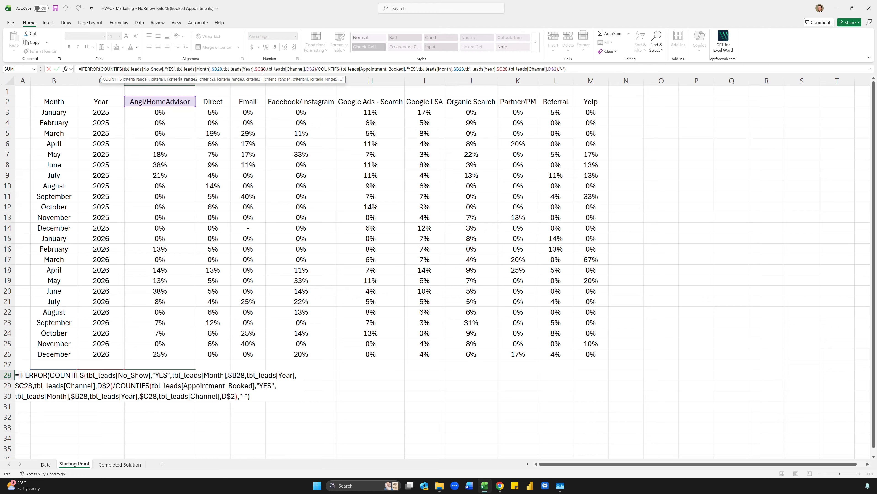
pyautogui.moveTo(267, 70); pyautogui.dragTo(177, 68)
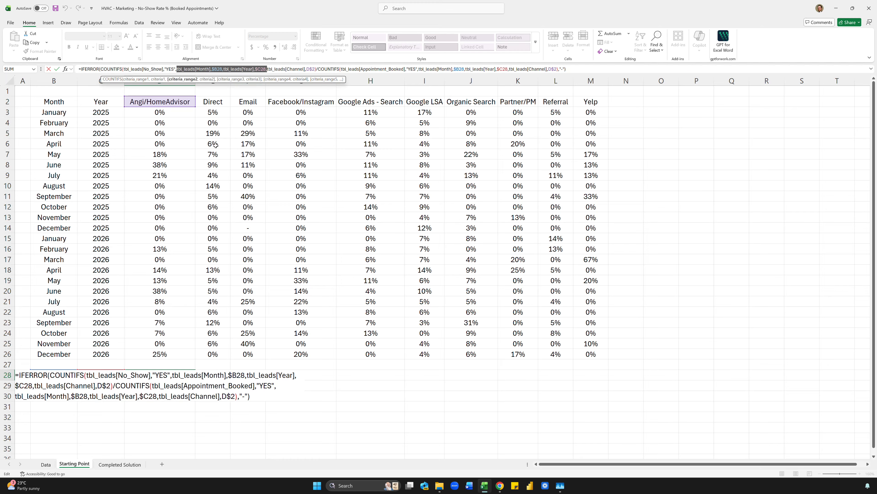
pyautogui.press('Delete')
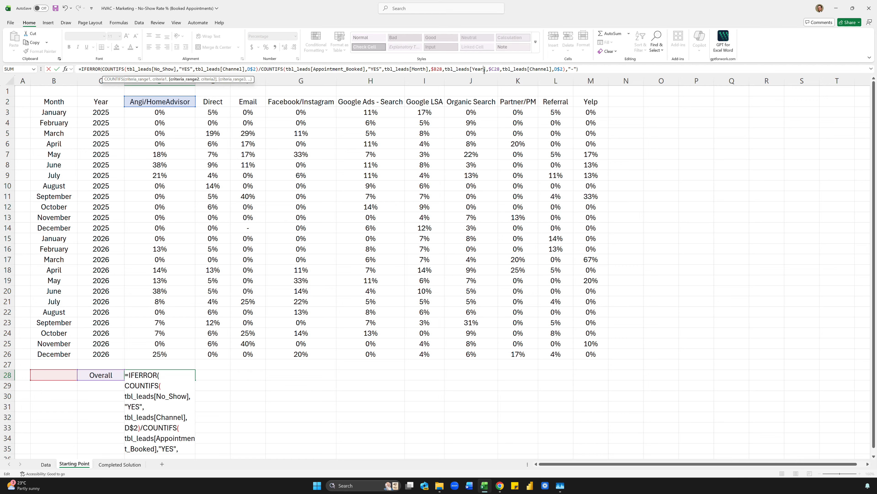
pyautogui.moveTo(484, 70); pyautogui.dragTo(381, 69)
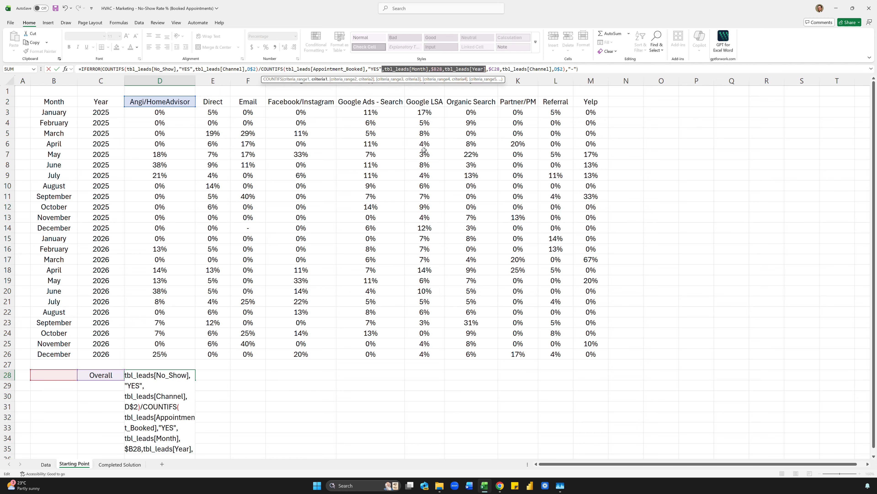
pyautogui.press('BackSpace')
pyautogui.press('Return')
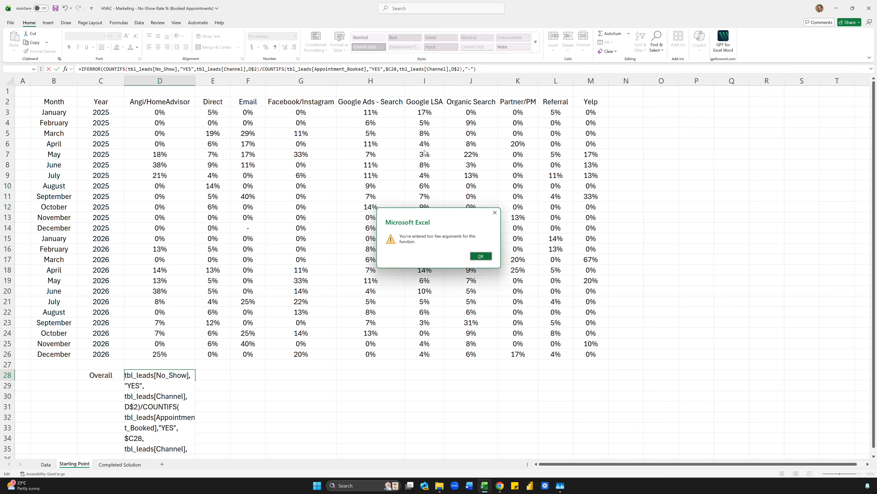
pyautogui.press('Return')
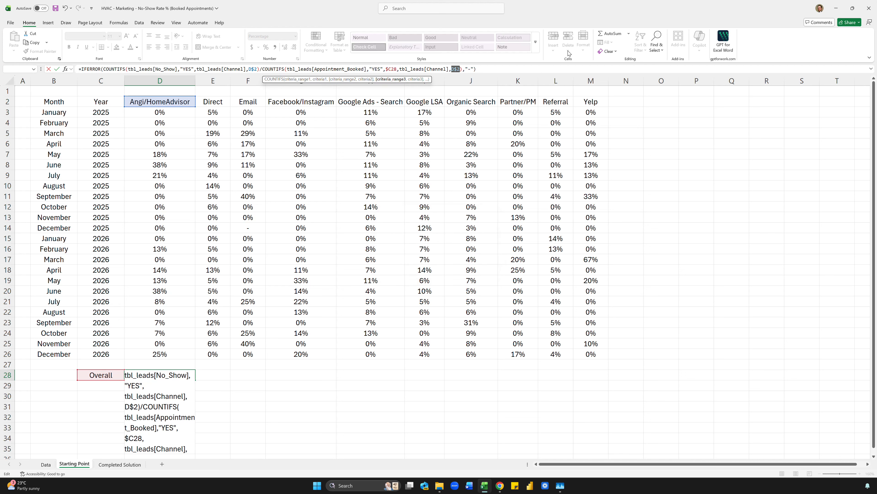
# - Strip the IFERROR wrapper and dash fallback from D28's formula
pyautogui.click(456, 69)
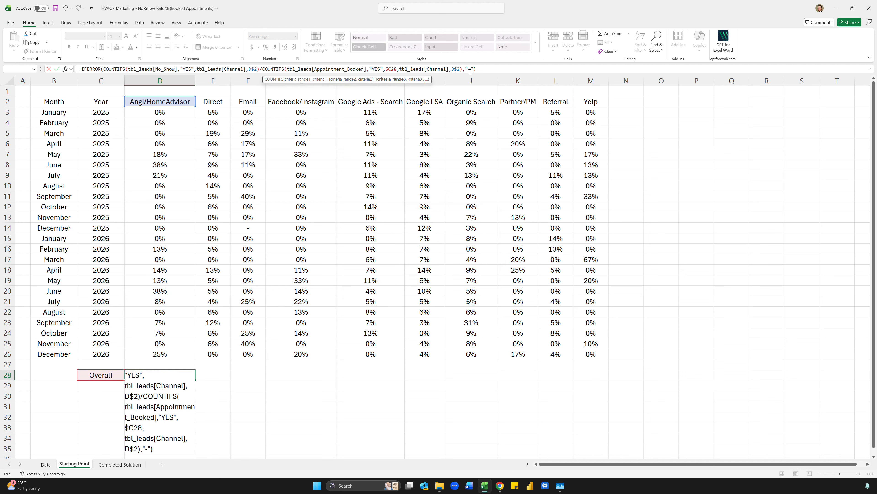
pyautogui.click(499, 72)
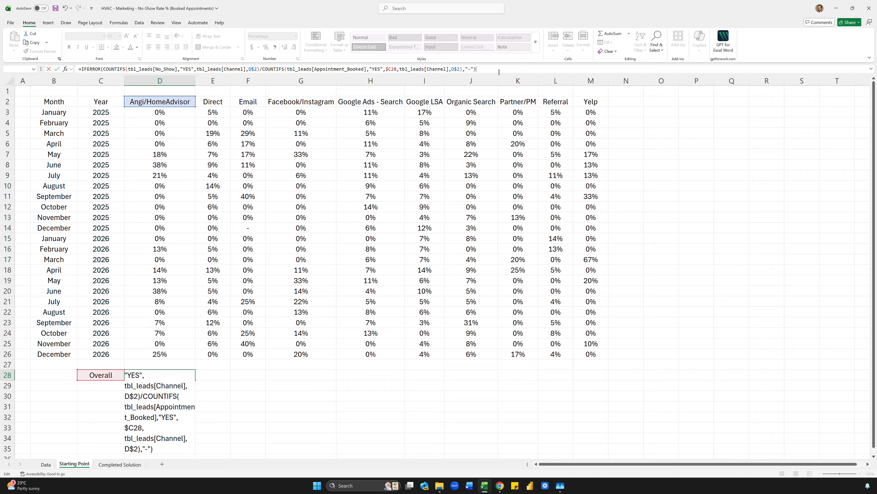
pyautogui.press('BackSpace')
pyautogui.press('BackSpace')
pyautogui.press('BackSpace')
pyautogui.press('BackSpace')
pyautogui.press('BackSpace')
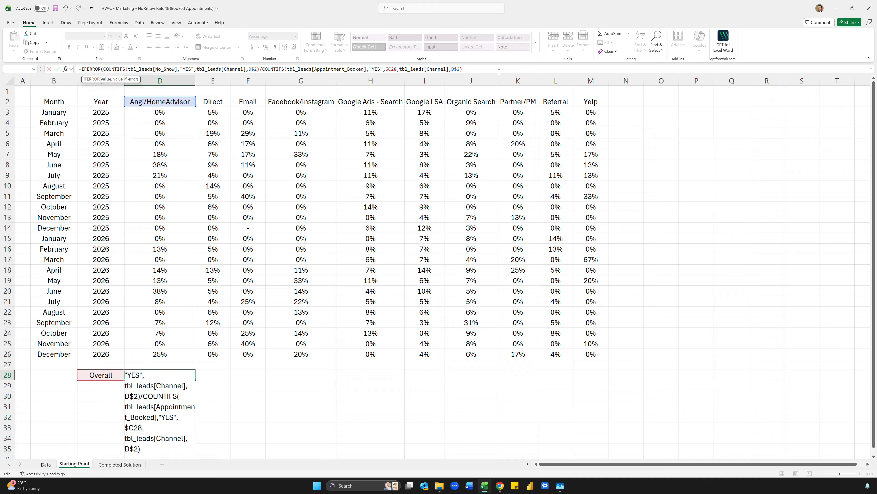
pyautogui.write(')')
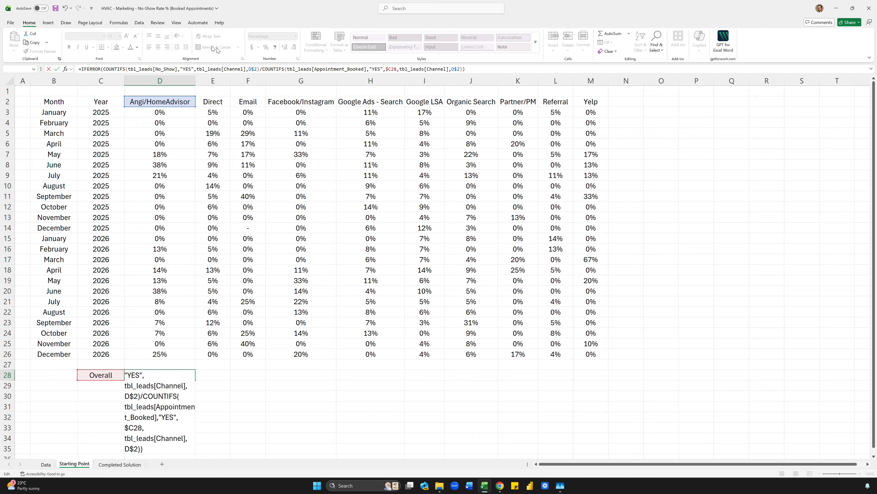
pyautogui.click(102, 69)
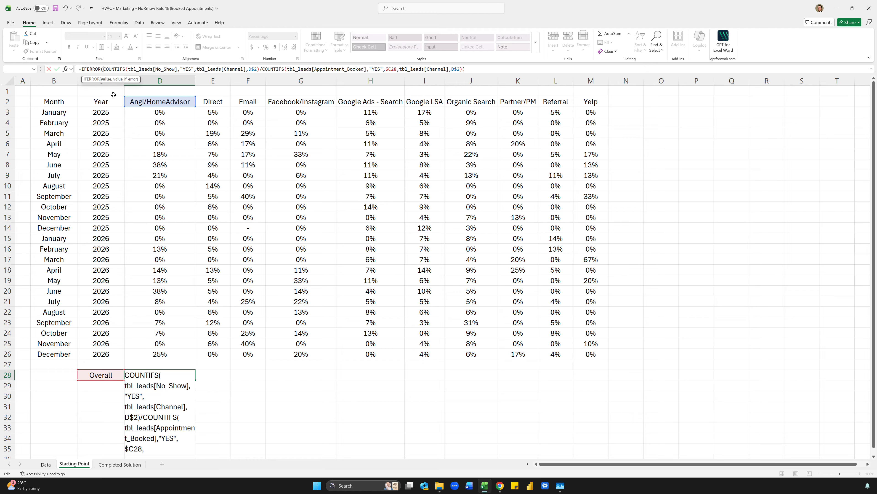
pyautogui.press('BackSpace')
pyautogui.press('BackSpace')
pyautogui.press('BackSpace')
pyautogui.press('BackSpace')
pyautogui.press('BackSpace')
pyautogui.press('BackSpace')
pyautogui.press('BackSpace')
pyautogui.press('BackSpace')
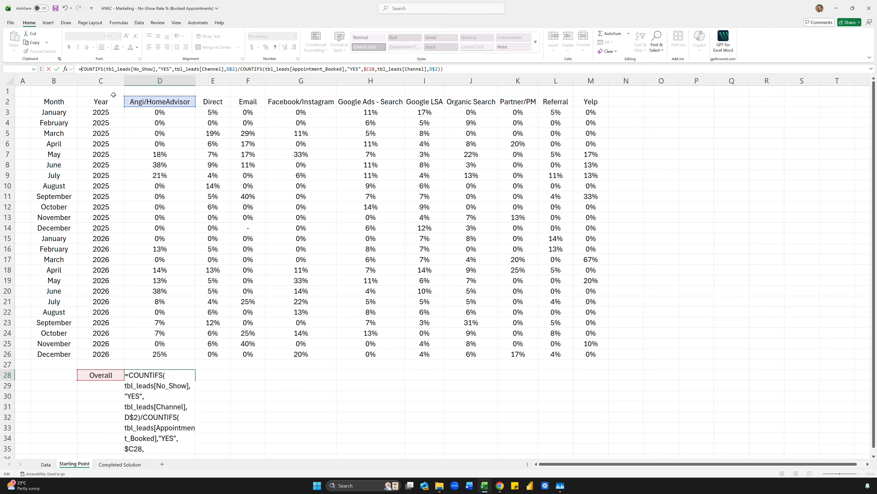
pyautogui.press('Return')
pyautogui.press('Return')
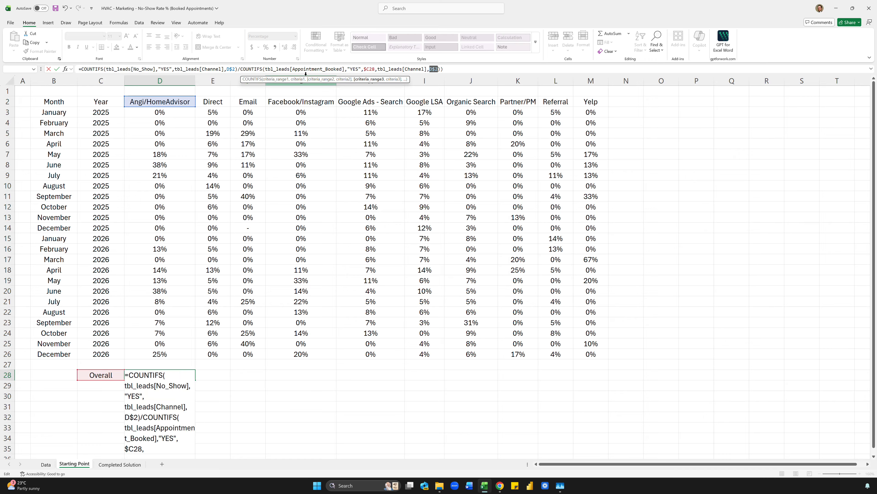
# - Remove the stray $C28 argument and commit D28's Overall formula, returning 9% for Angi/HomeAdvisor
pyautogui.click(306, 69)
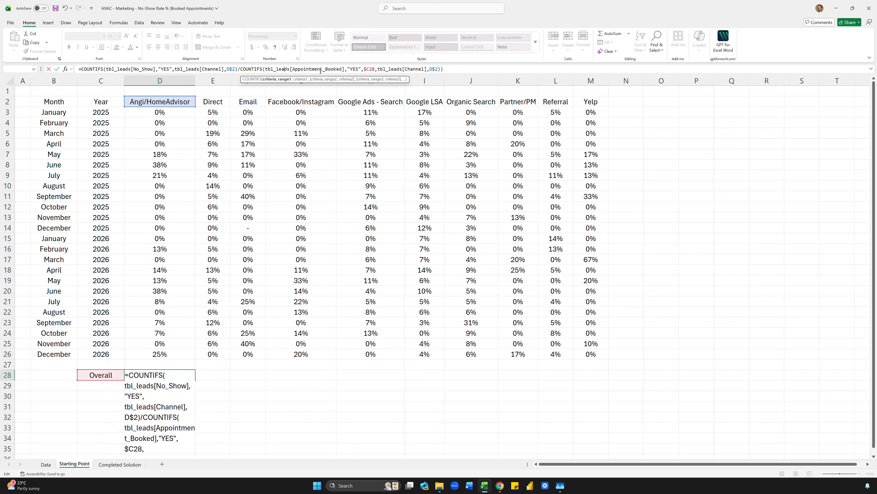
pyautogui.click(362, 68)
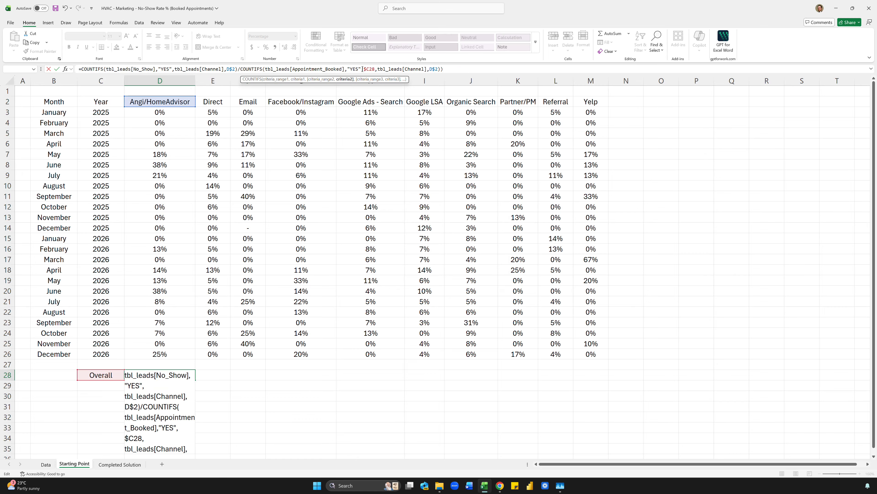
pyautogui.click(441, 70)
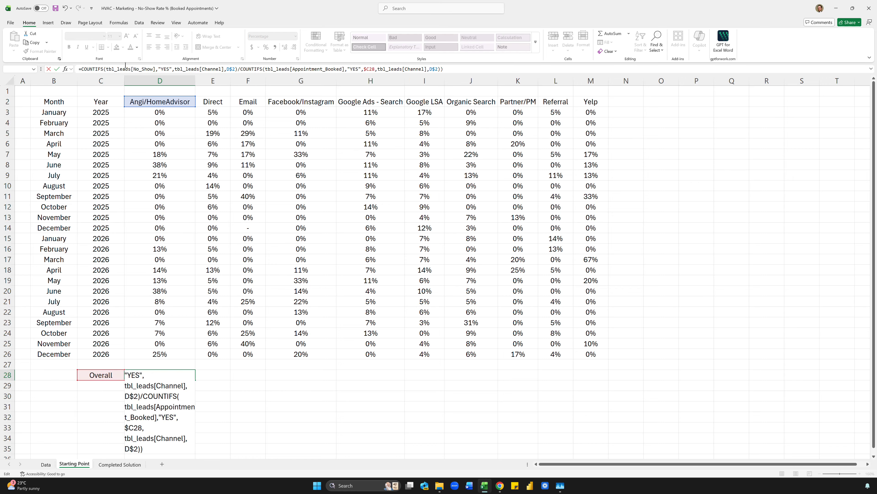
pyautogui.click(175, 69)
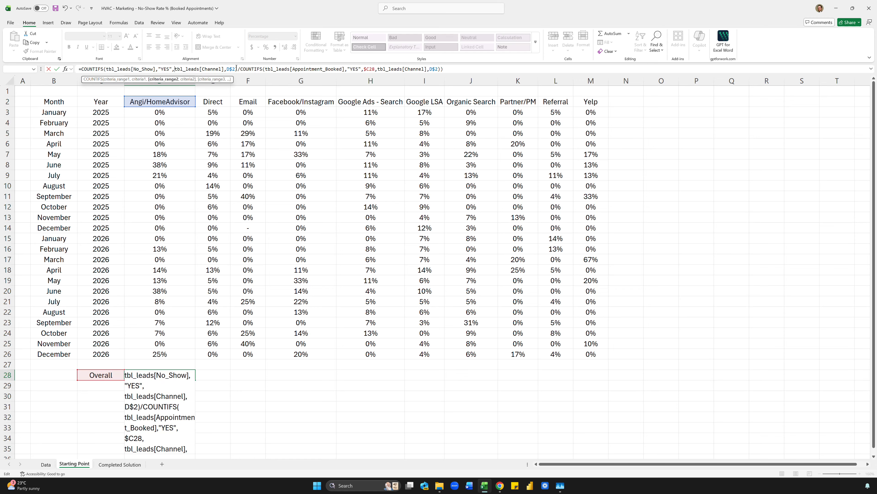
pyautogui.click(236, 68)
pyautogui.click(375, 69)
pyautogui.moveTo(375, 69); pyautogui.dragTo(363, 70)
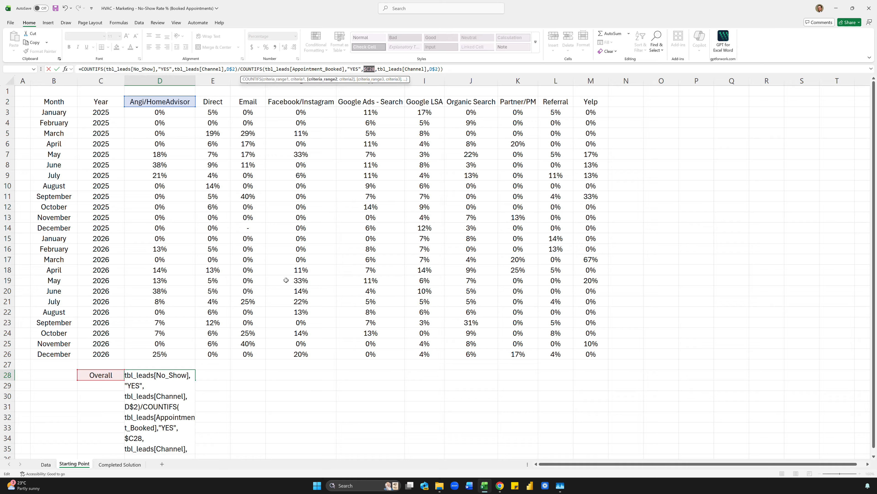
pyautogui.press('Delete')
pyautogui.press('Delete')
pyautogui.press('Return')
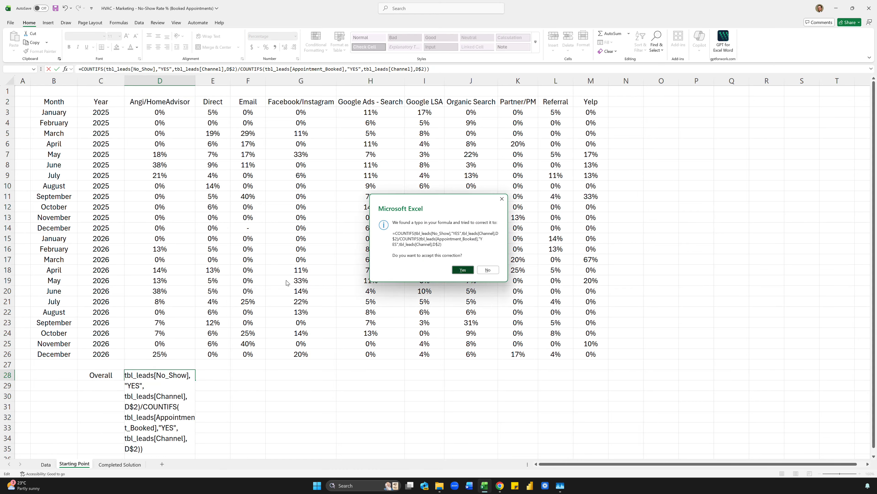
pyautogui.press('Return')
pyautogui.hotkey('ctrl', 'c')
# - Paste the Overall formula across E28:M28 for every channel through Yelp
pyautogui.keyDown('shift'); pyautogui.click(557, 374); pyautogui.keyUp('shift')
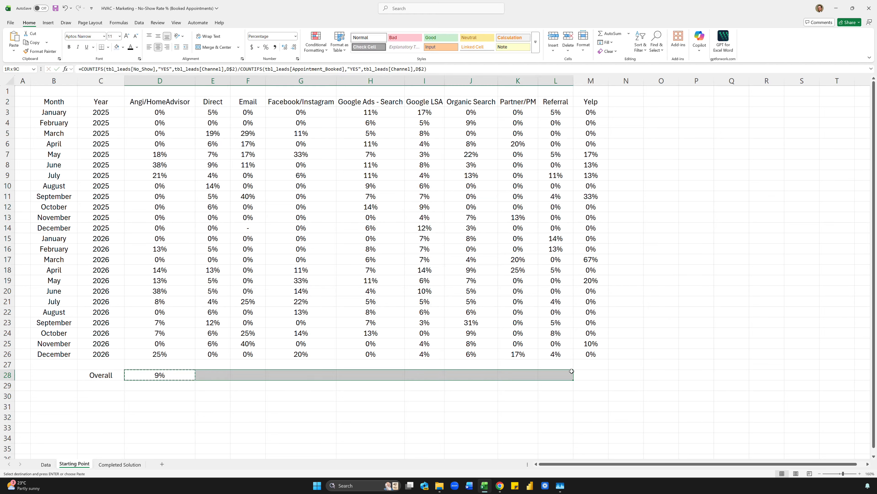
pyautogui.keyDown('shift'); pyautogui.click(589, 374); pyautogui.keyUp('shift')
pyautogui.hotkey('ctrl', 'v')
pyautogui.click(556, 301)
pyautogui.press('Escape')
pyautogui.click(371, 313)
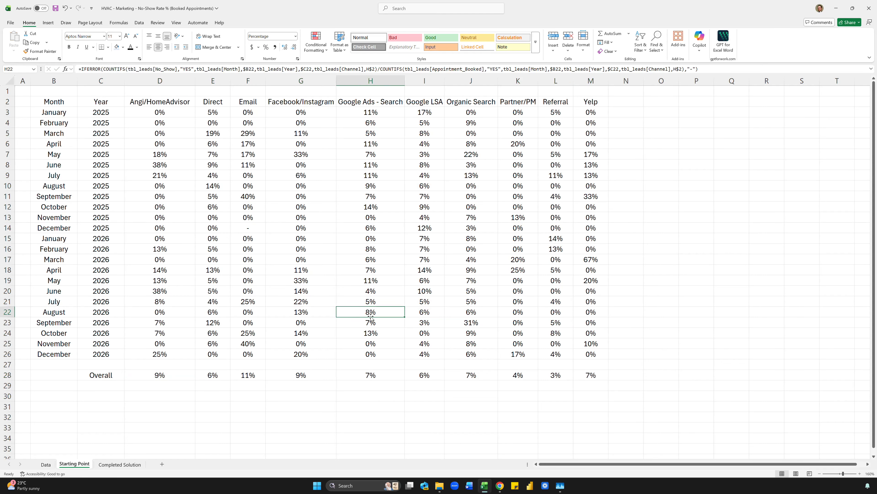
# - Narrow spacer column N to a thin strip and review the Overall formulas in row 28
pyautogui.click(627, 114)
pyautogui.click(629, 103)
pyautogui.moveTo(644, 80); pyautogui.dragTo(617, 81)
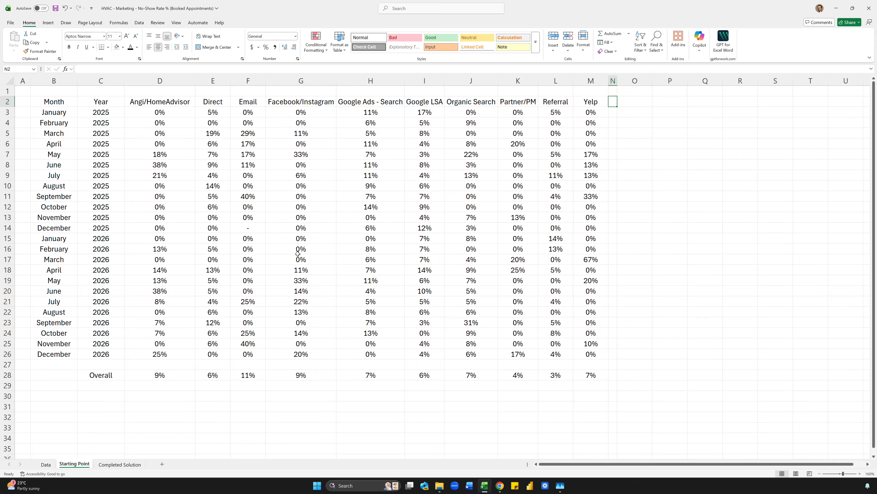
pyautogui.click(141, 370)
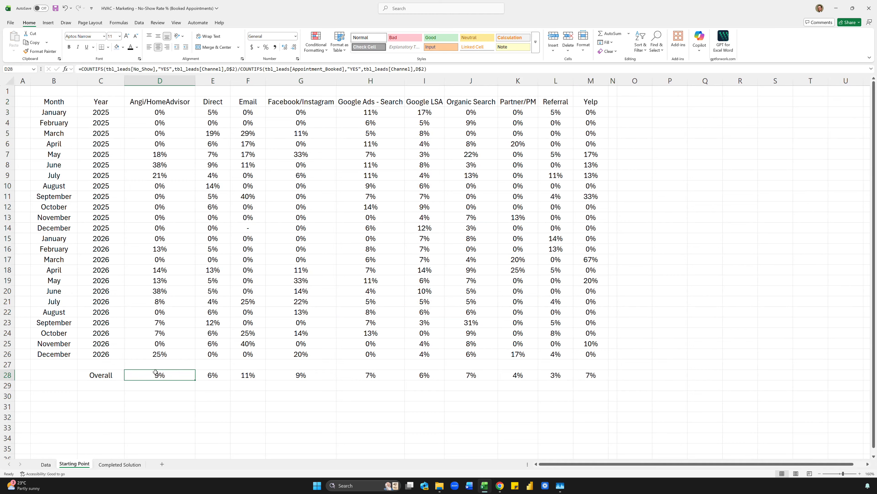
pyautogui.moveTo(155, 372); pyautogui.dragTo(591, 375)
pyautogui.click(575, 373)
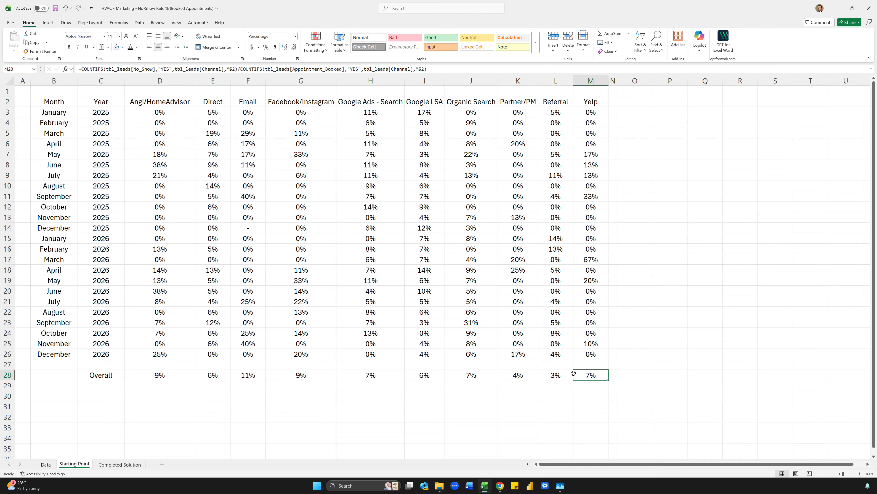
pyautogui.click(268, 300)
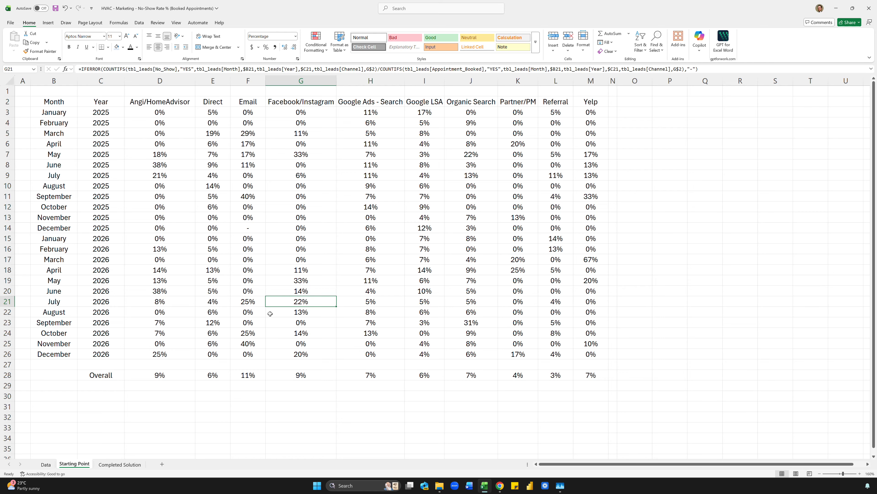
pyautogui.click(606, 98)
pyautogui.click(622, 101)
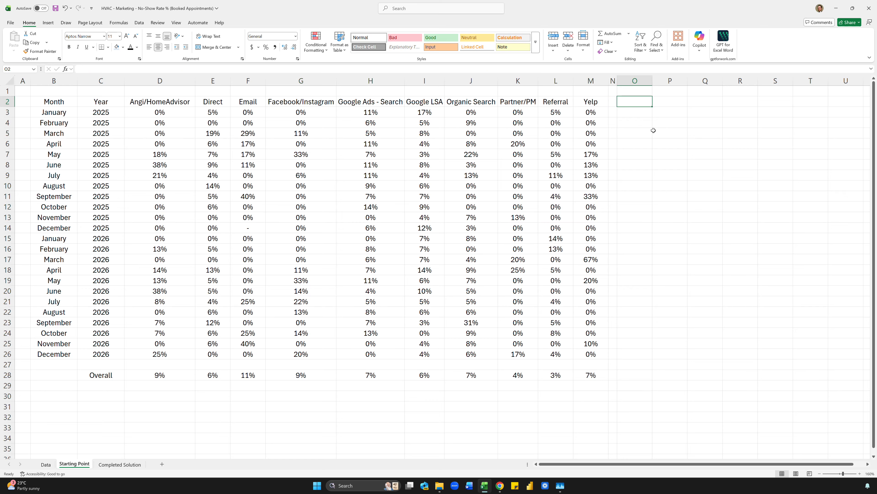
# - Enter 10% in O2 and select the rates D3:M26 plus the Overall row D28:M28
pyautogui.write('10%')
pyautogui.hotkey('ctrl', 'Return')
pyautogui.moveTo(157, 113); pyautogui.dragTo(600, 353)
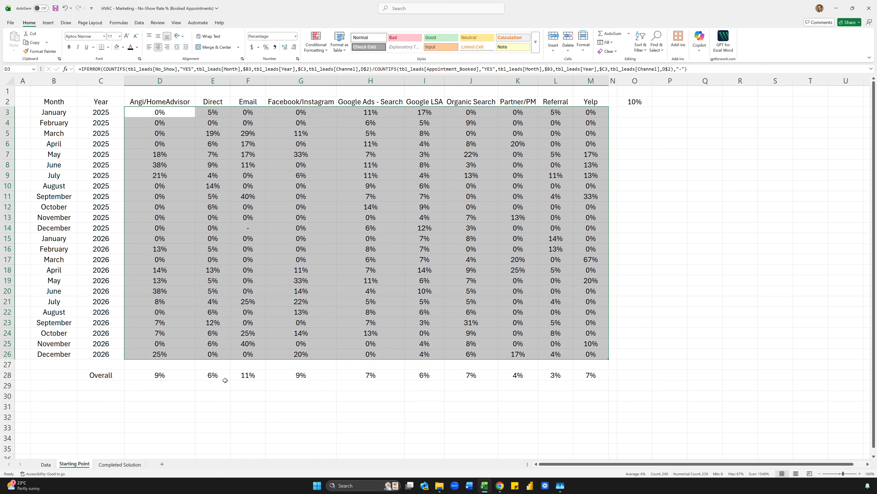
pyautogui.moveTo(174, 374); pyautogui.dragTo(603, 376)
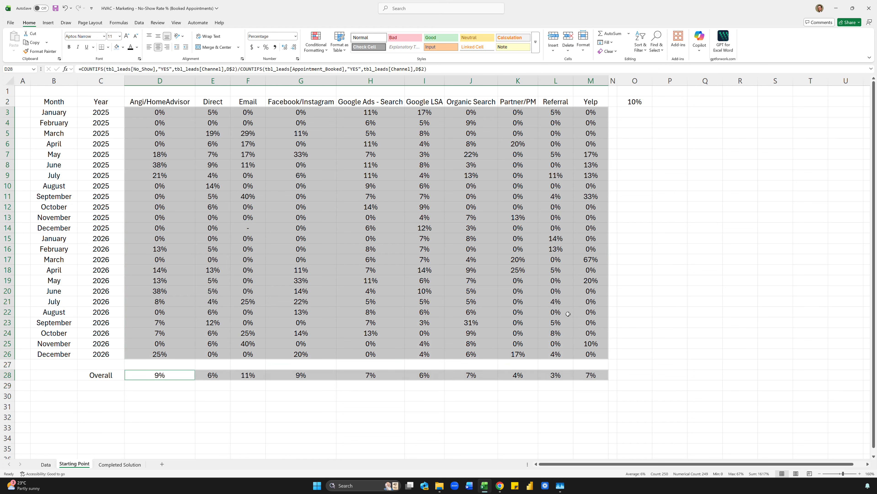
# - Apply a Less Than highlight rule against O2, then undo it as a mistake
pyautogui.click(325, 48)
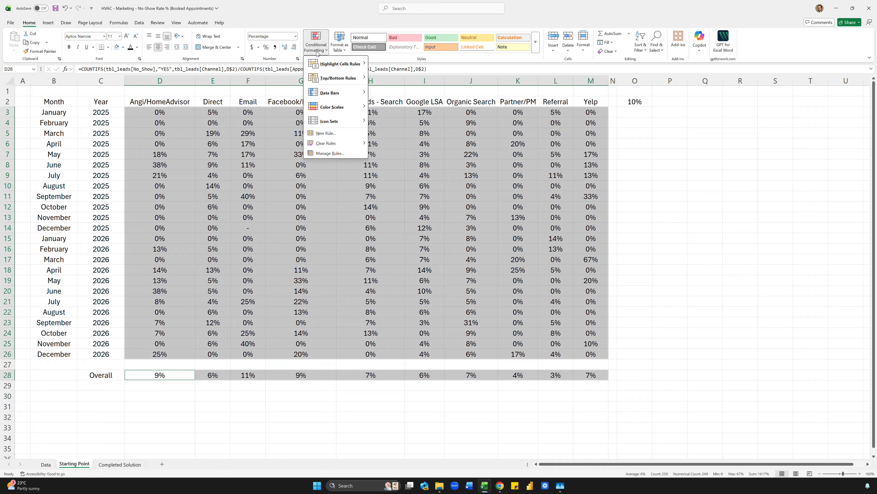
pyautogui.moveTo(330, 66)
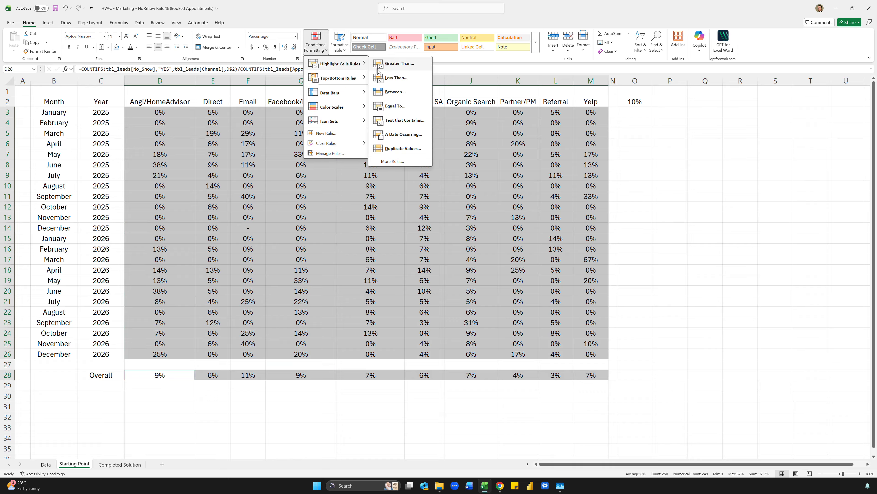
pyautogui.click(384, 78)
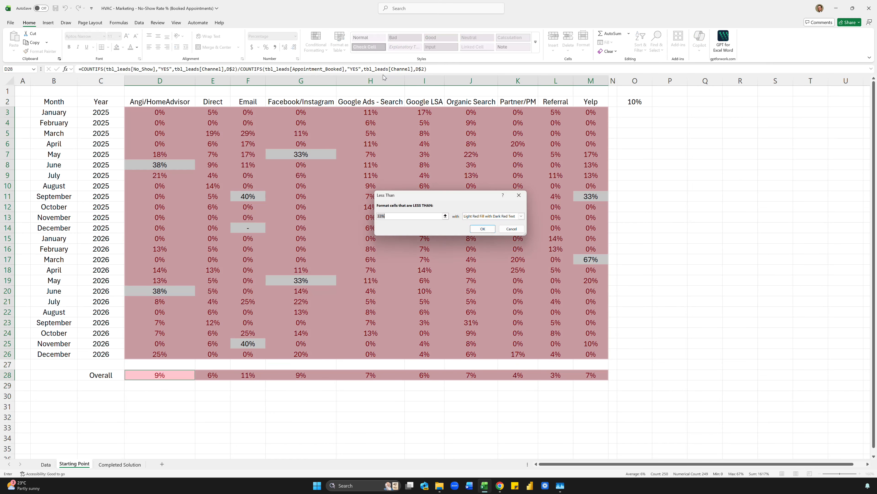
pyautogui.click(635, 102)
pyautogui.click(483, 228)
pyautogui.click(289, 182)
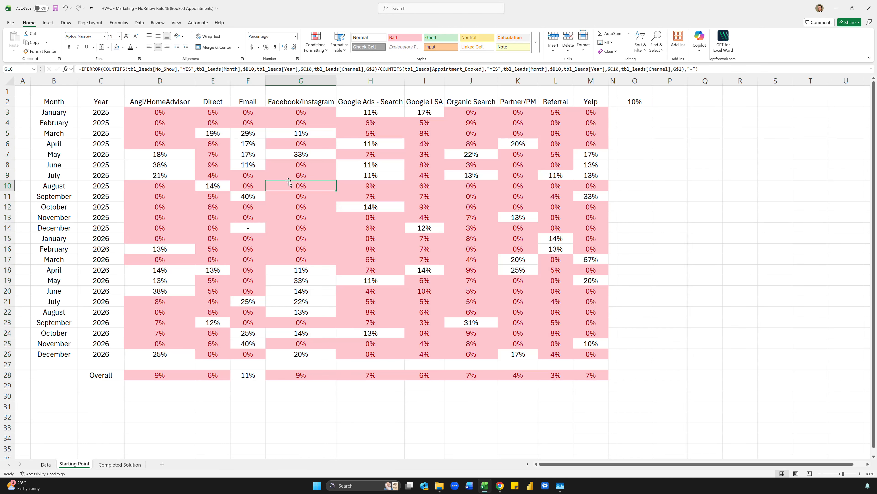
pyautogui.click(636, 103)
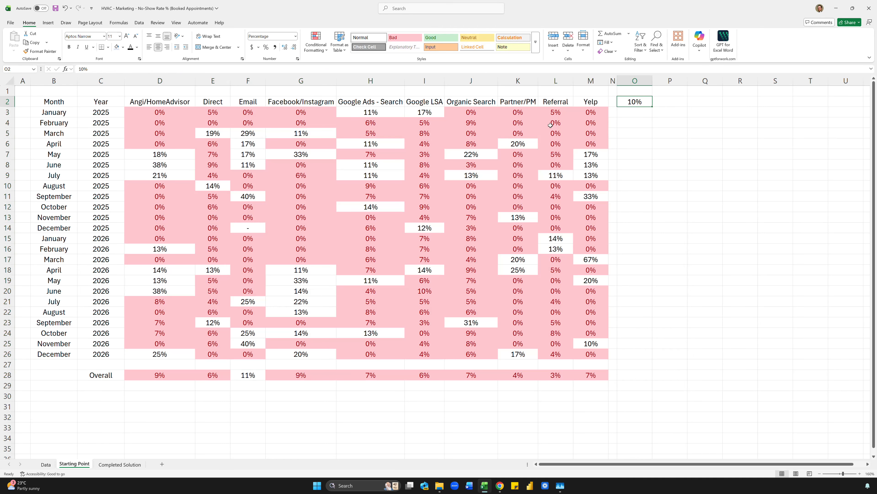
pyautogui.hotkey('ctrl', 'z')
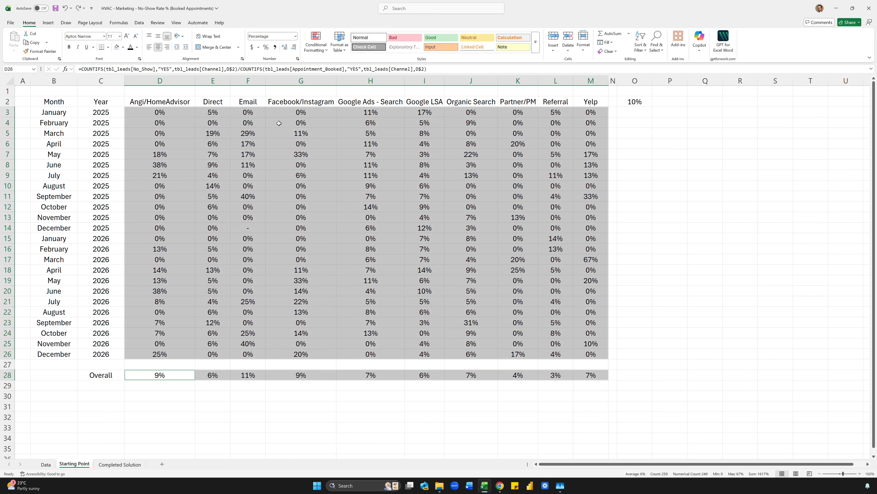
pyautogui.click(316, 42)
pyautogui.moveTo(315, 66)
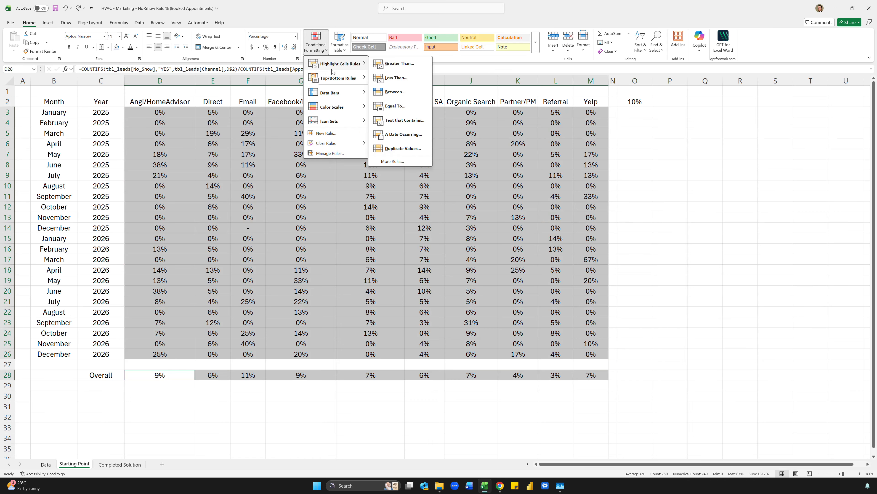
# - Add a Greater Than rule highlighting rates above O2 in light red
pyautogui.click(395, 64)
pyautogui.click(633, 102)
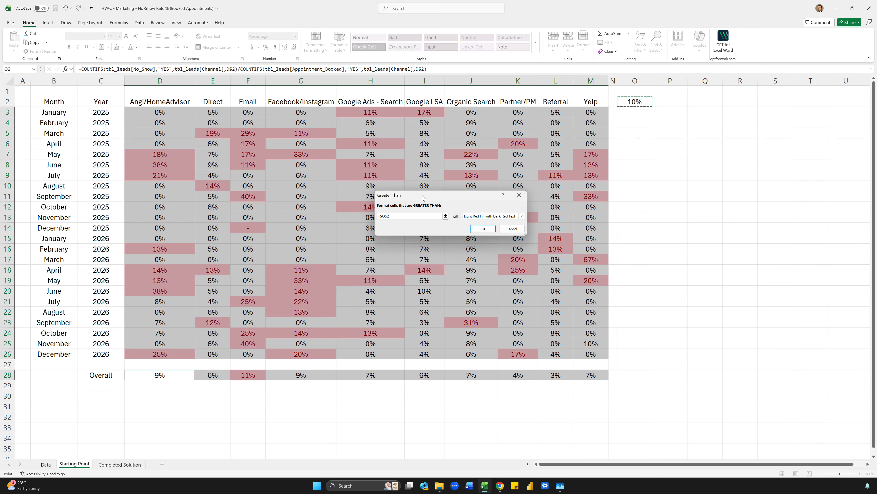
pyautogui.click(482, 229)
pyautogui.click(471, 154)
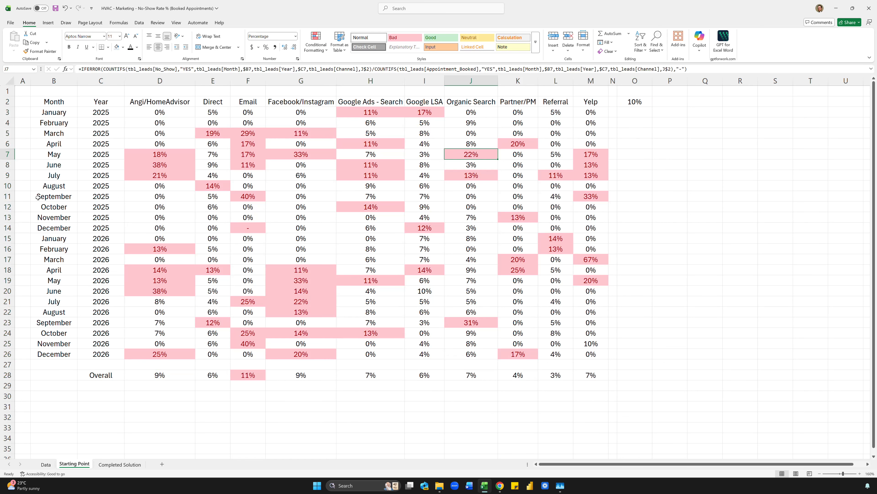
pyautogui.click(12, 194)
# - Widen column O and relabel O2 as "Target: 10%"
pyautogui.moveTo(653, 81); pyautogui.dragTo(664, 82)
pyautogui.click(651, 102)
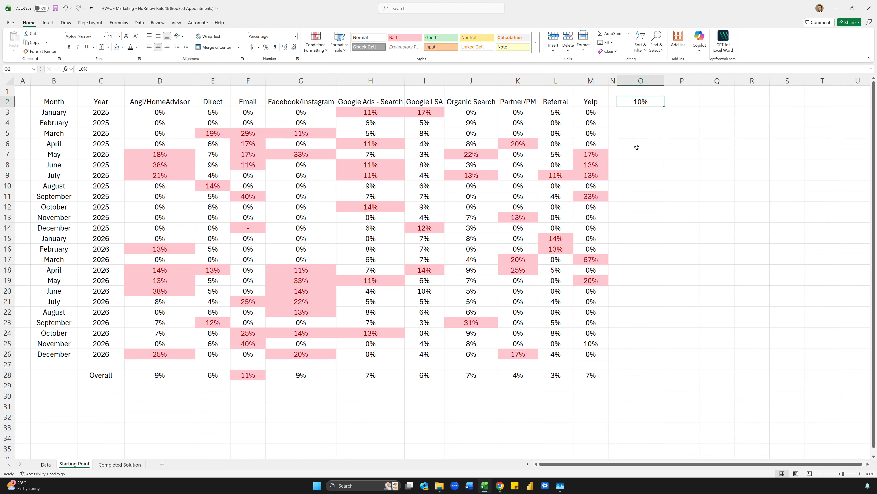
pyautogui.write('Target')
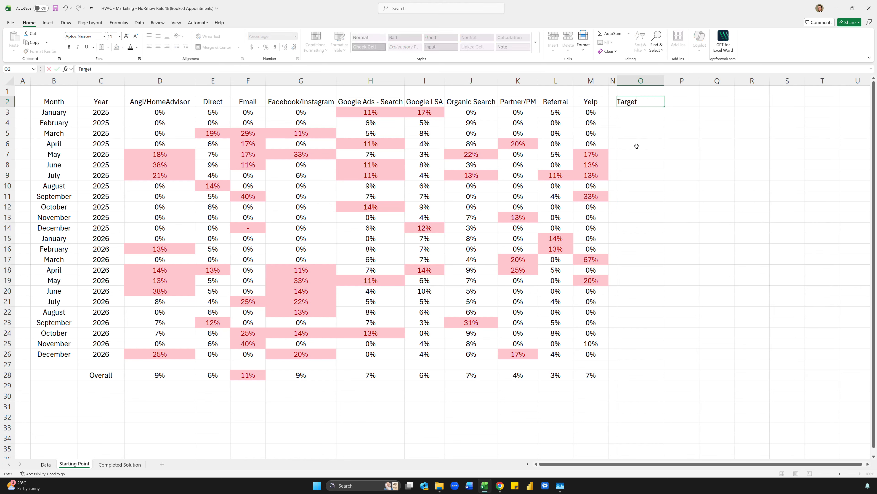
pyautogui.write(': 10%')
pyautogui.press('Return')
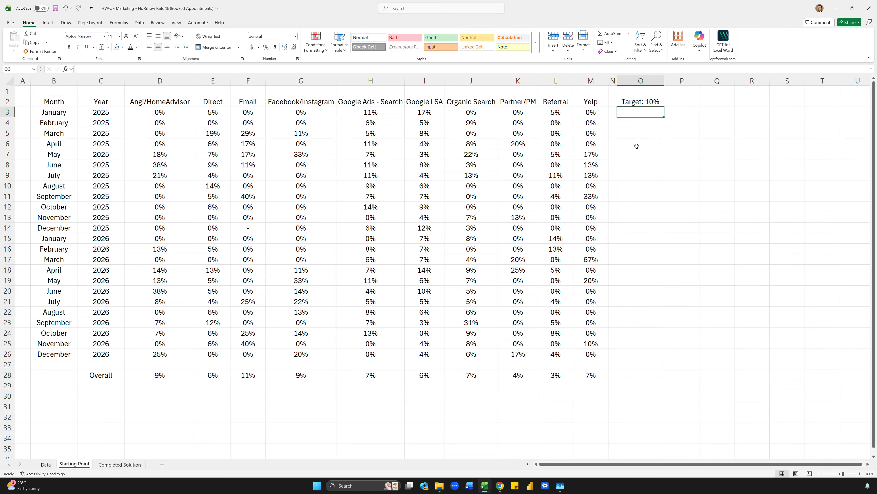
pyautogui.click(633, 97)
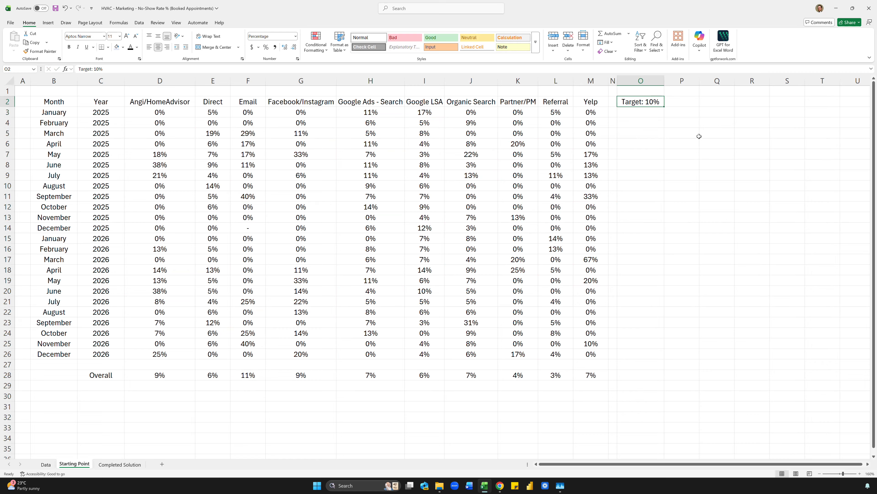
# - Re-enter 10% in O2 and give it the custom number format "Target: "0%
pyautogui.write('10%')
pyautogui.hotkey('ctrl', 'Return')
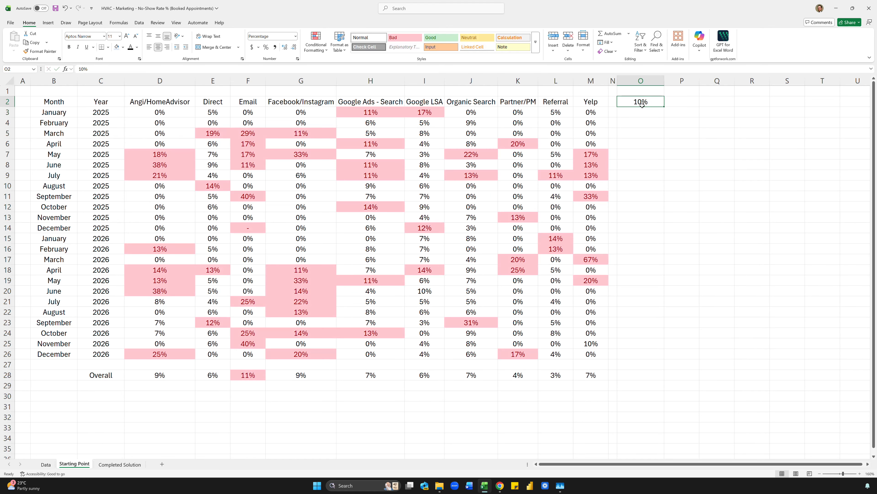
pyautogui.hotkey('ctrl', '1')
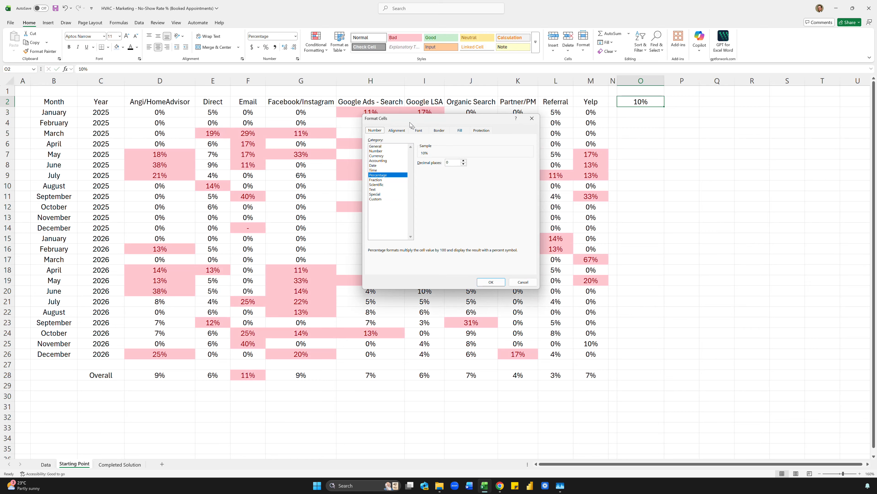
pyautogui.click(376, 199)
pyautogui.click(418, 168)
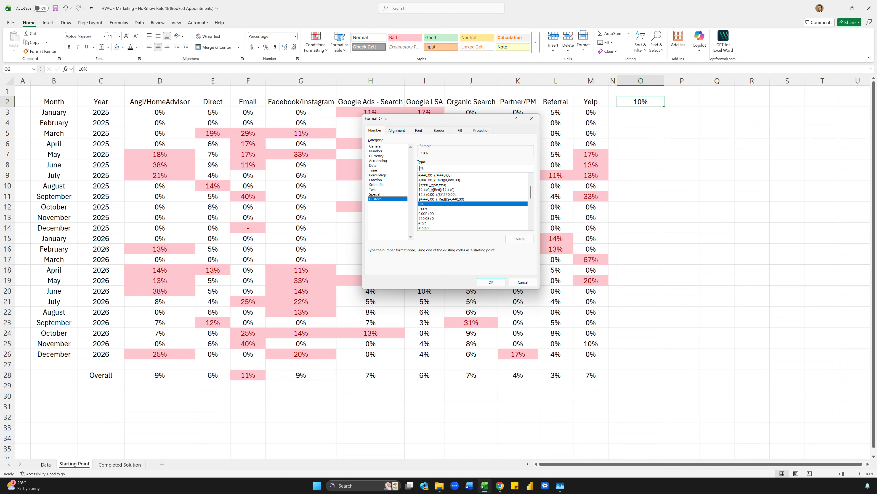
pyautogui.write('"Target')
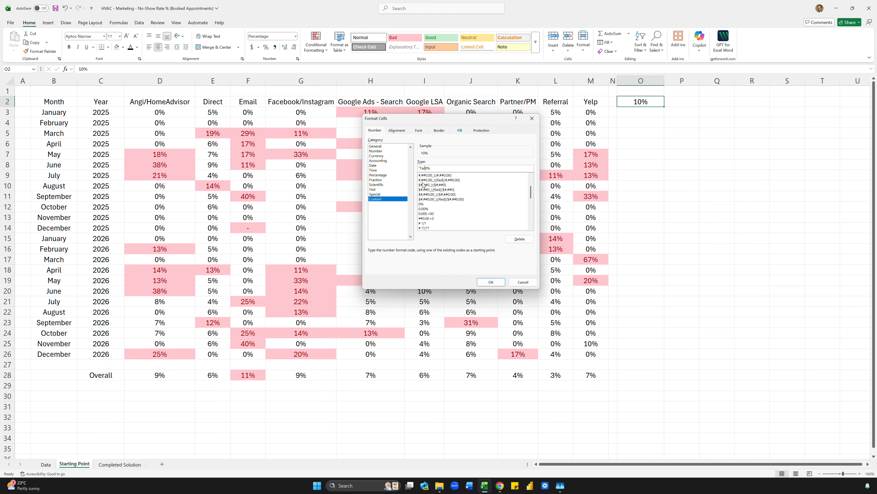
pyautogui.write(': "')
pyautogui.click(491, 282)
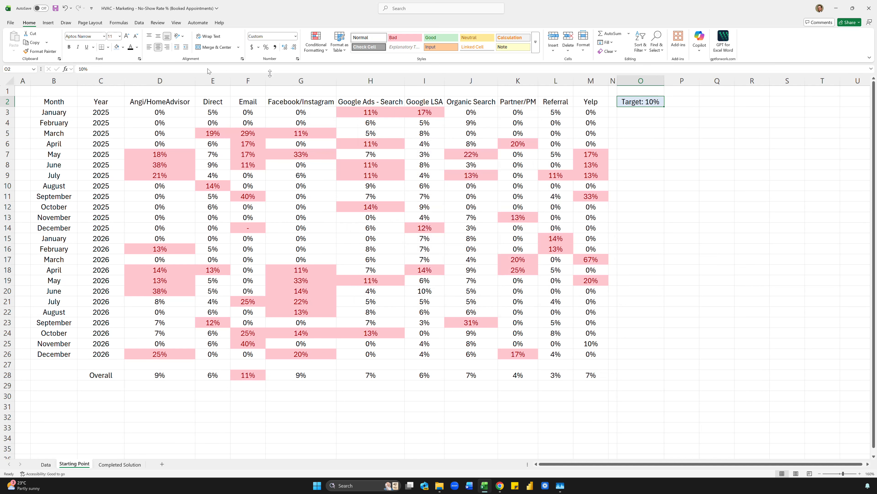
pyautogui.click(693, 132)
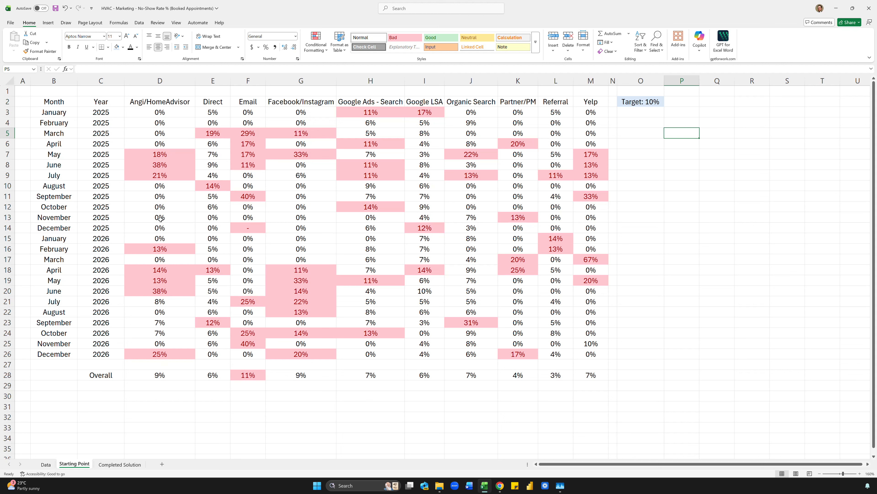
pyautogui.click(177, 415)
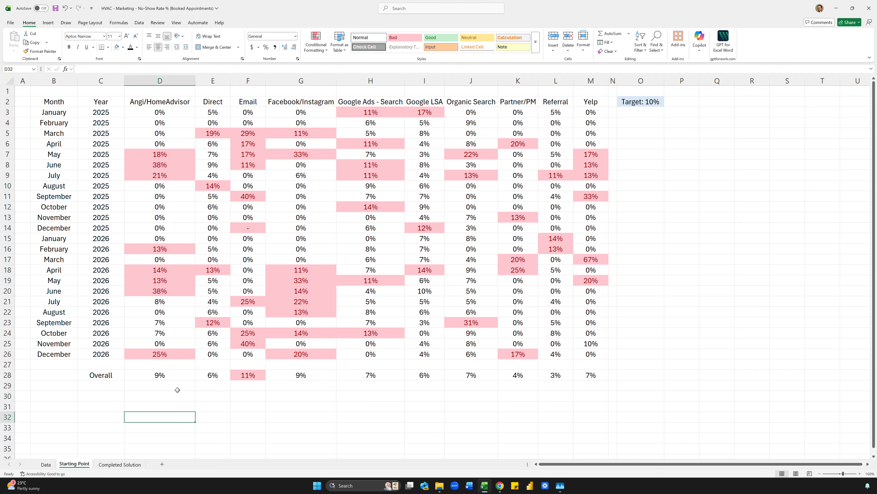
pyautogui.click(311, 394)
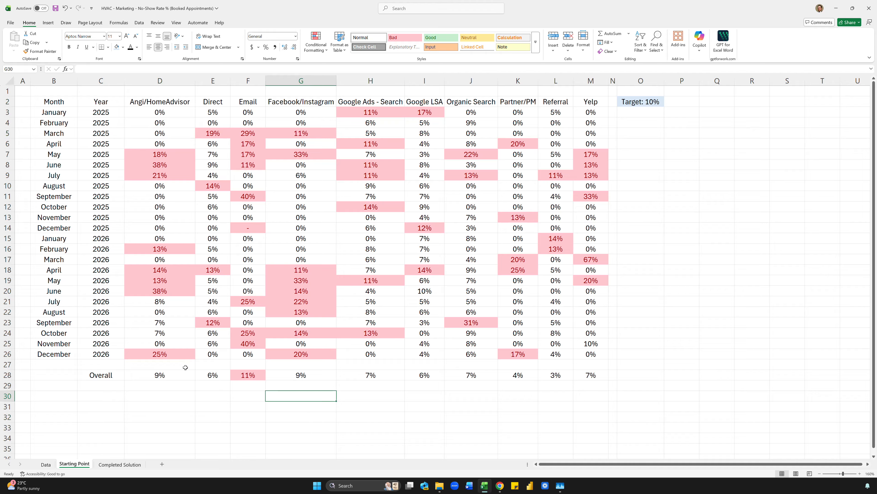
pyautogui.click(247, 375)
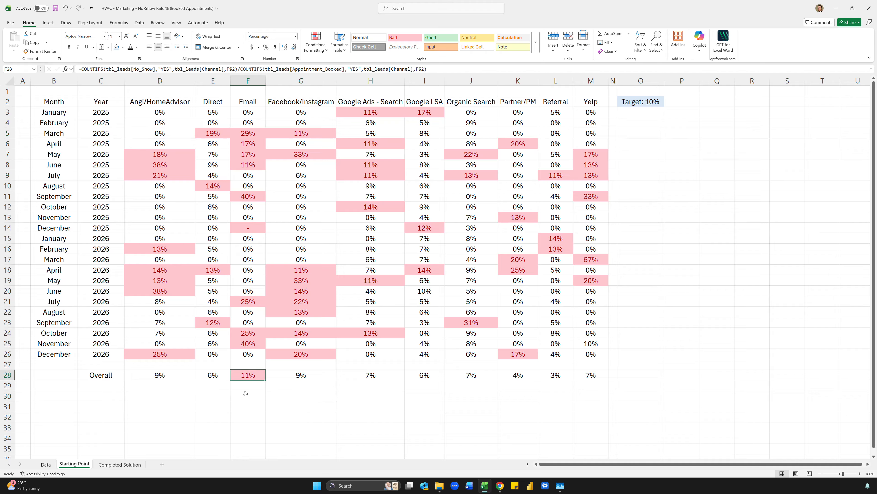
pyautogui.click(247, 395)
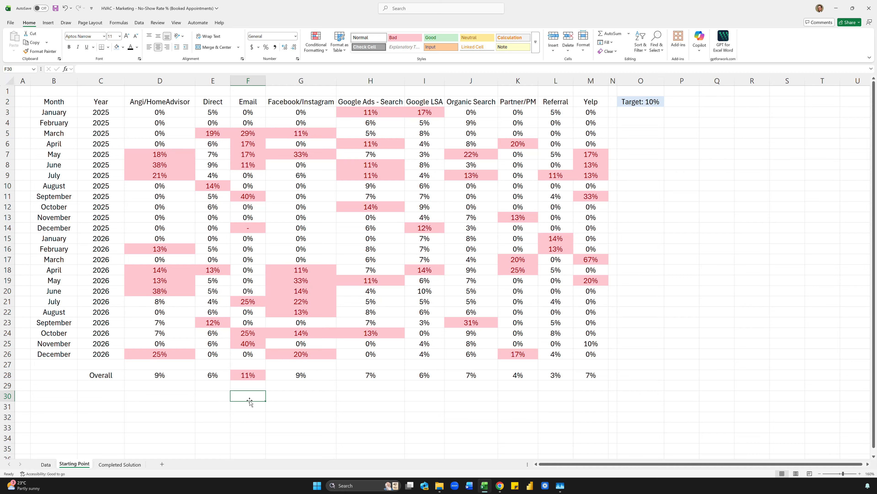
pyautogui.hotkey('ctrl', 'v')
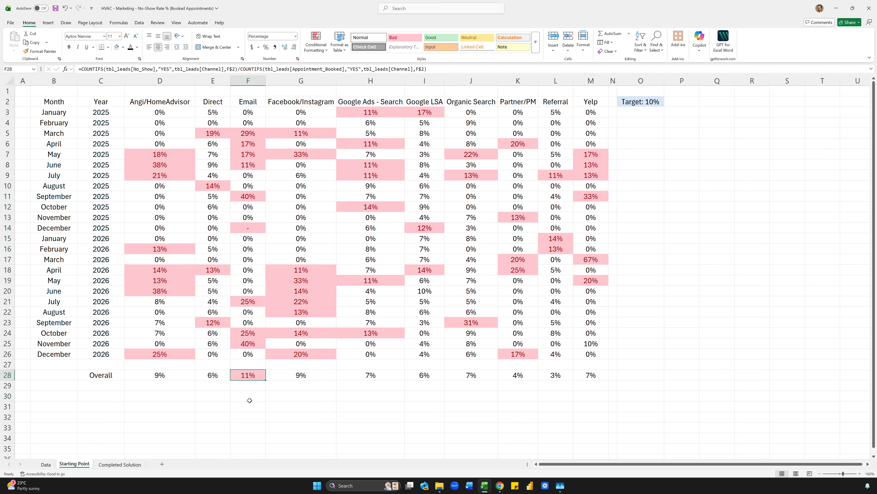
pyautogui.press('Return')
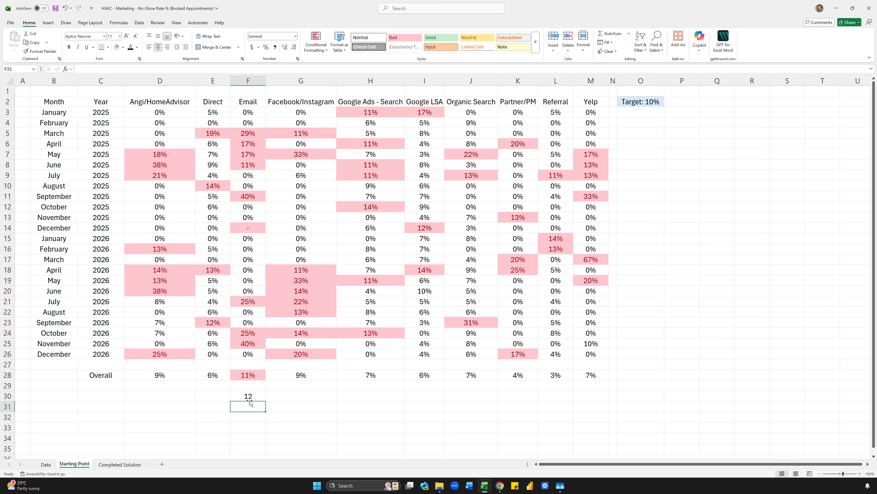
pyautogui.write('50%')
pyautogui.press('Return')
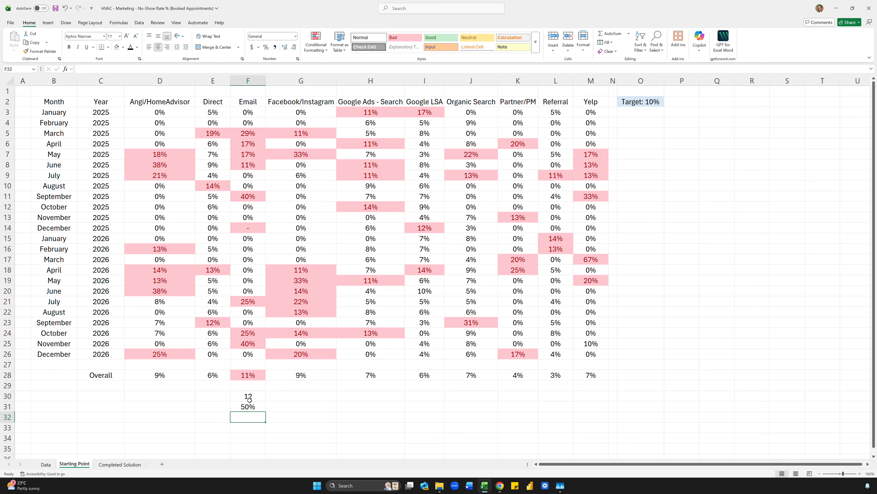
pyautogui.click(249, 400)
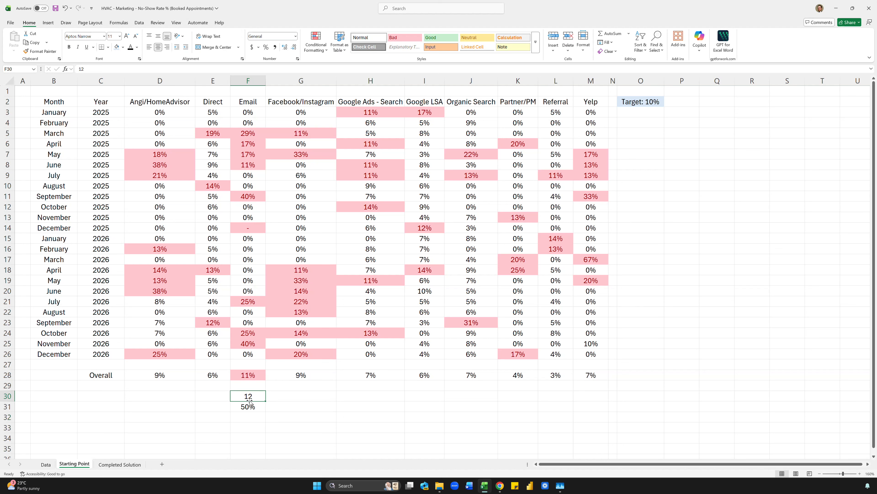
pyautogui.press('Up')
pyautogui.press('Up')
pyautogui.press('Down')
pyautogui.press('Down')
pyautogui.write('6')
pyautogui.press('Return')
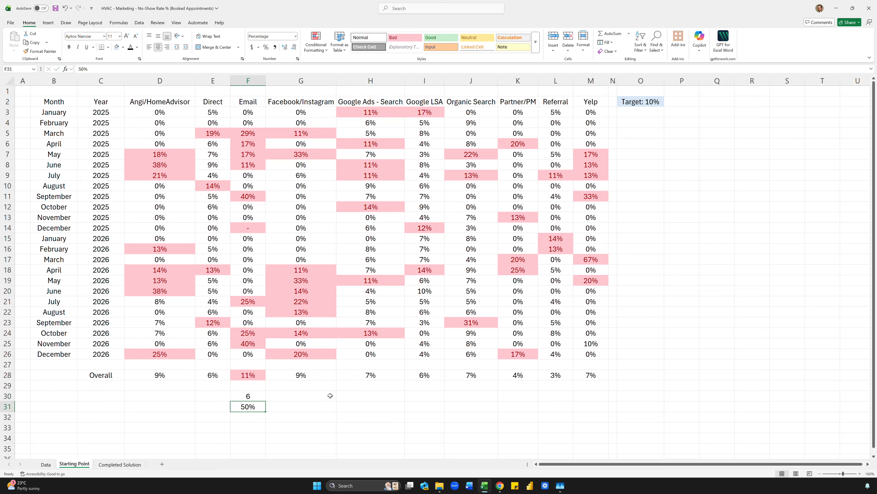
pyautogui.press('Down')
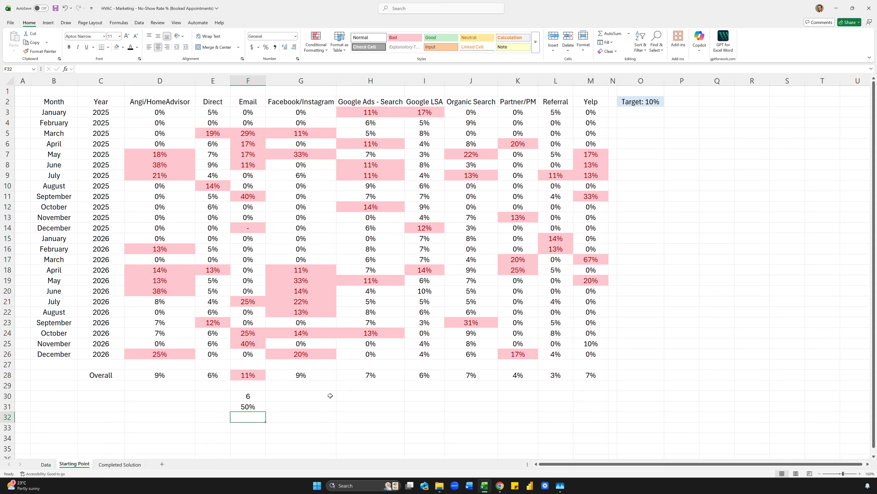
pyautogui.write('3')
pyautogui.press('Return')
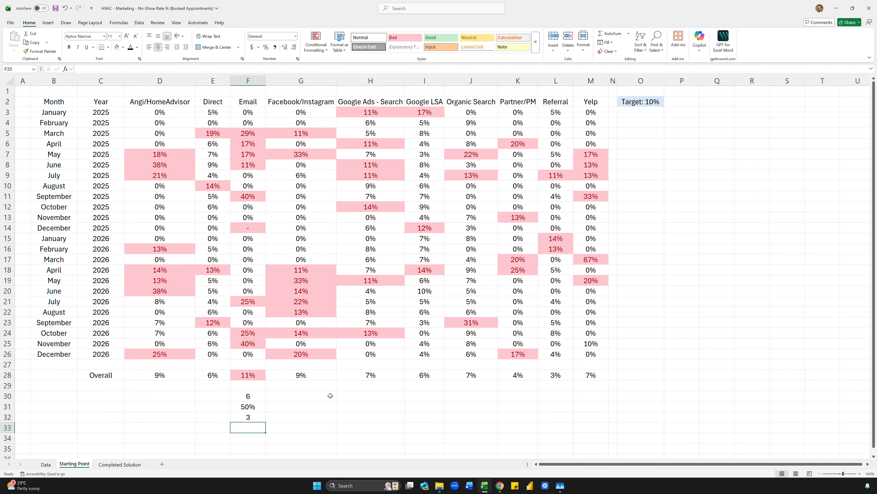
pyautogui.write('2500')
pyautogui.press('Return')
pyautogui.write('=')
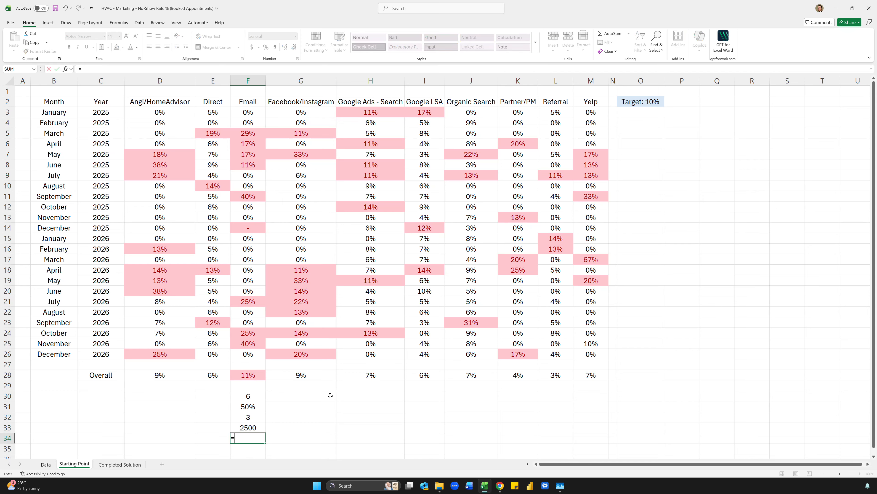
pyautogui.press('Up')
pyautogui.write('*')
pyautogui.press('Up')
pyautogui.press('Up')
pyautogui.press('Return')
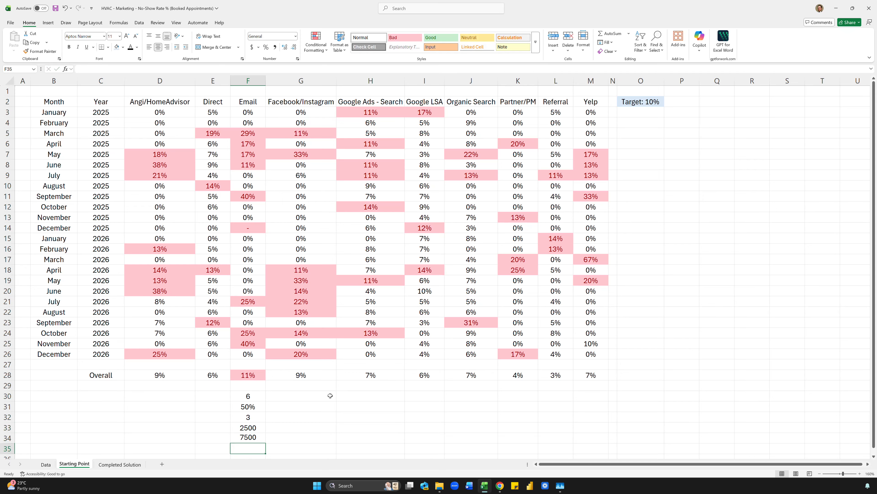
pyautogui.press('Up')
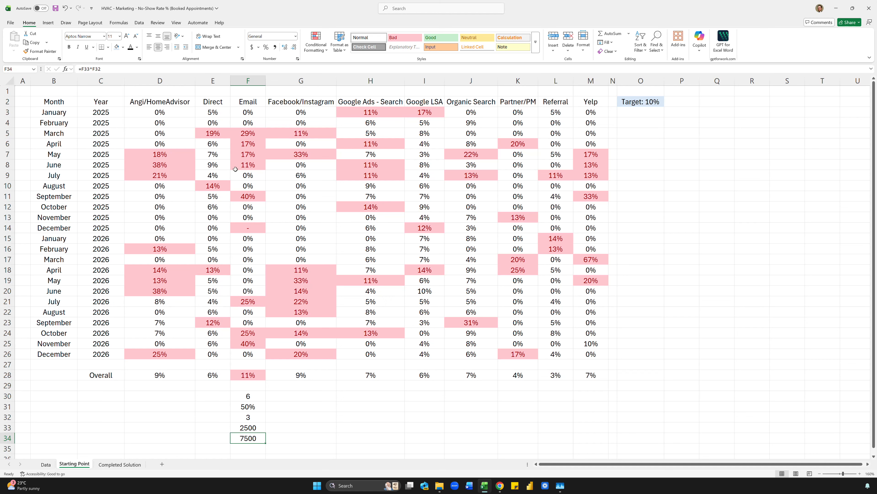
pyautogui.moveTo(175, 375); pyautogui.dragTo(594, 377)
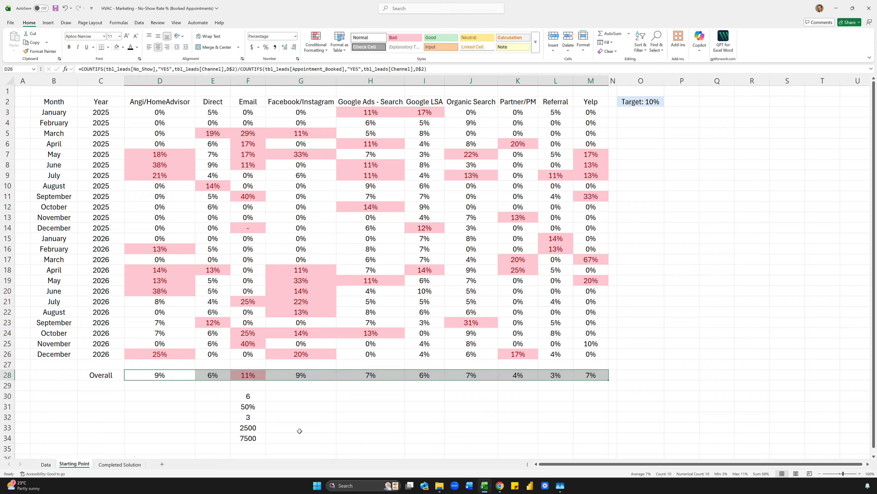
pyautogui.click(420, 408)
pyautogui.click(258, 427)
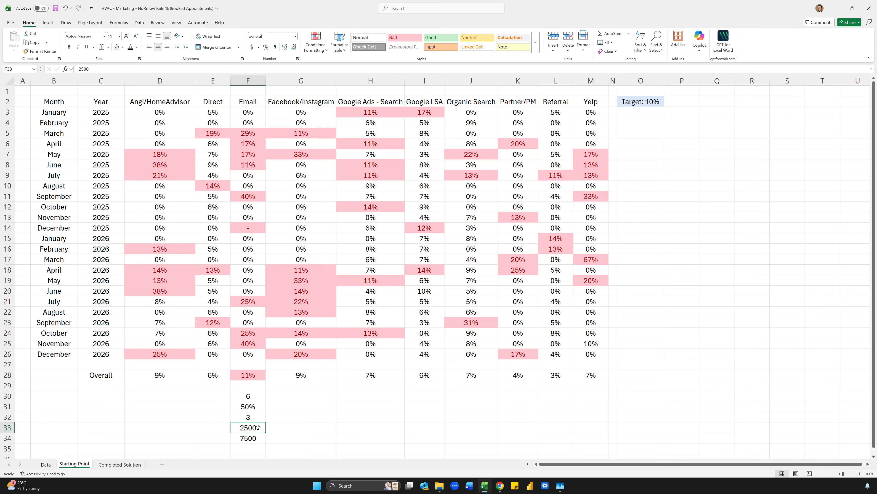
pyautogui.moveTo(249, 396); pyautogui.dragTo(252, 440)
pyautogui.press('Delete')
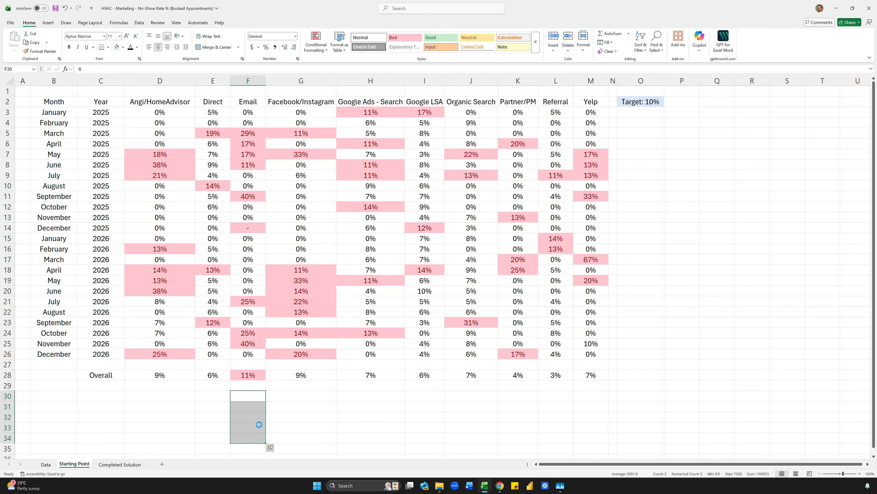
pyautogui.click(275, 405)
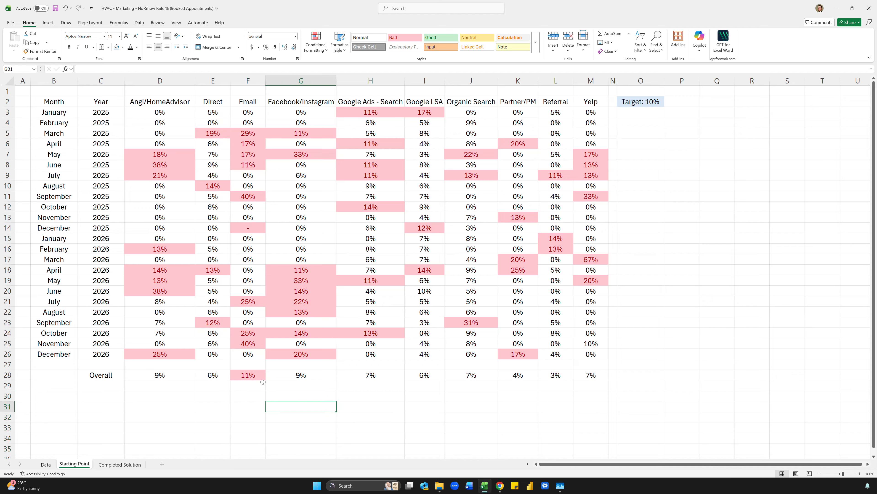
pyautogui.click(237, 393)
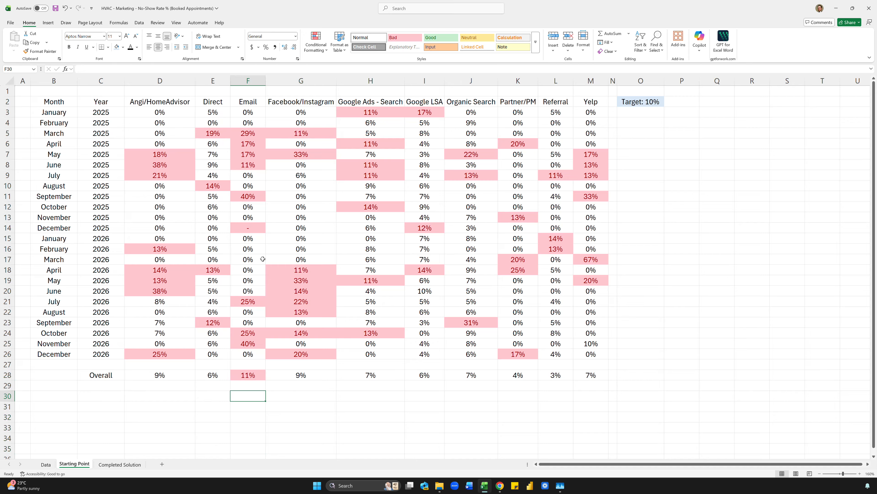
pyautogui.click(249, 125)
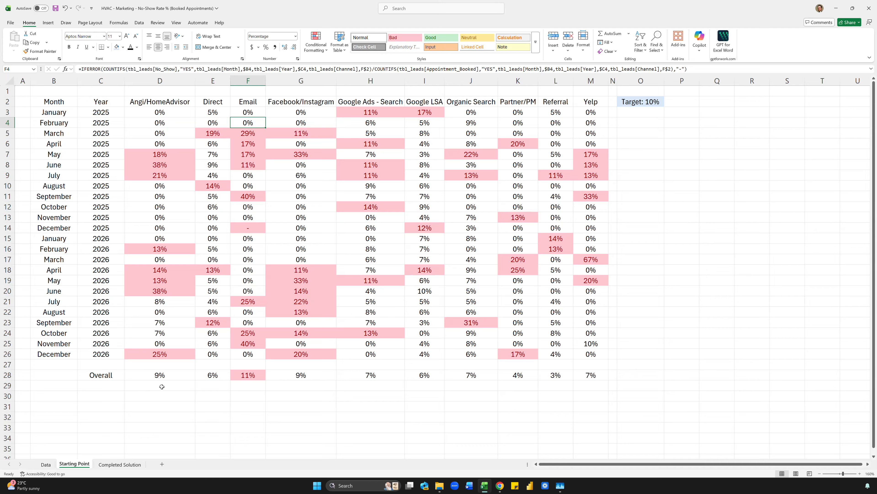
pyautogui.click(254, 416)
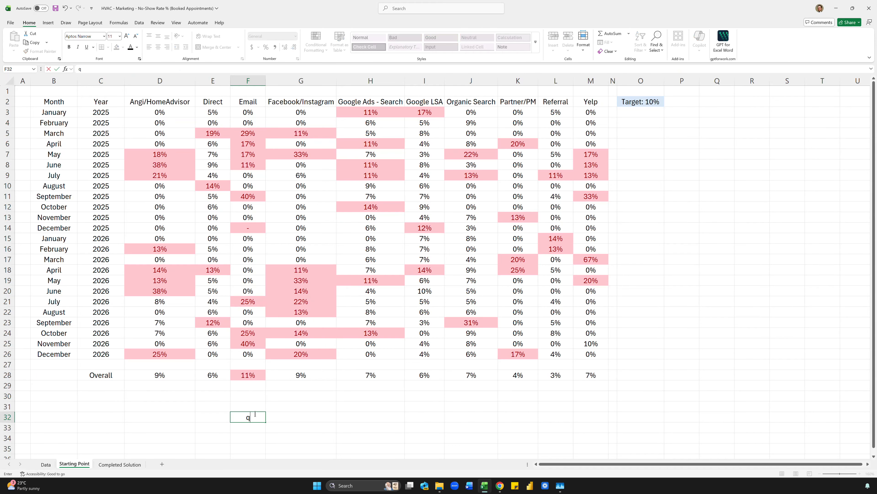
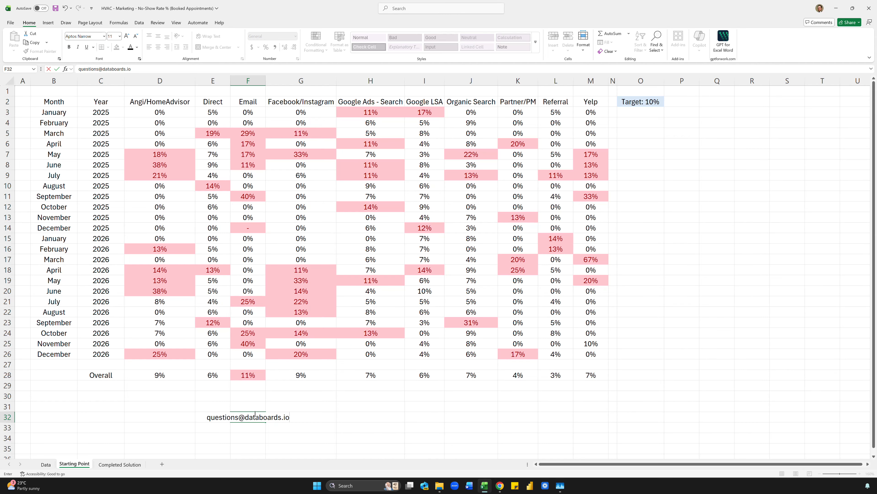
pyautogui.press('Return')
pyautogui.click(258, 398)
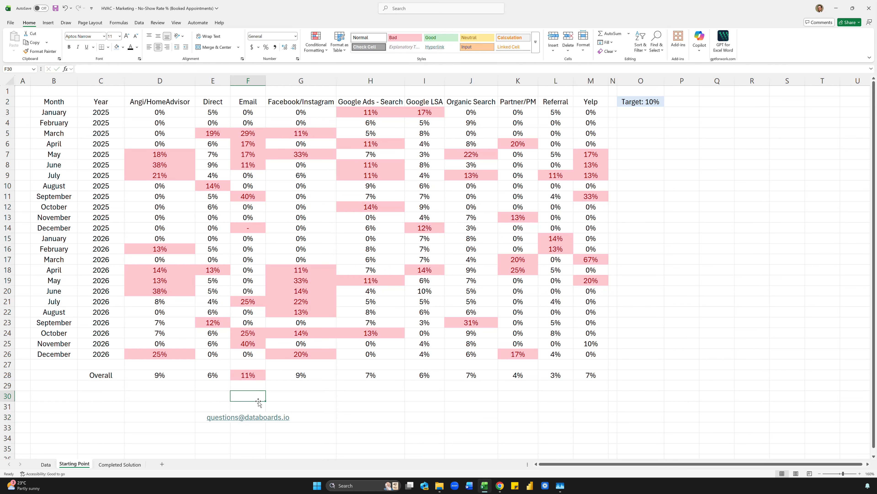
pyautogui.click(46, 464)
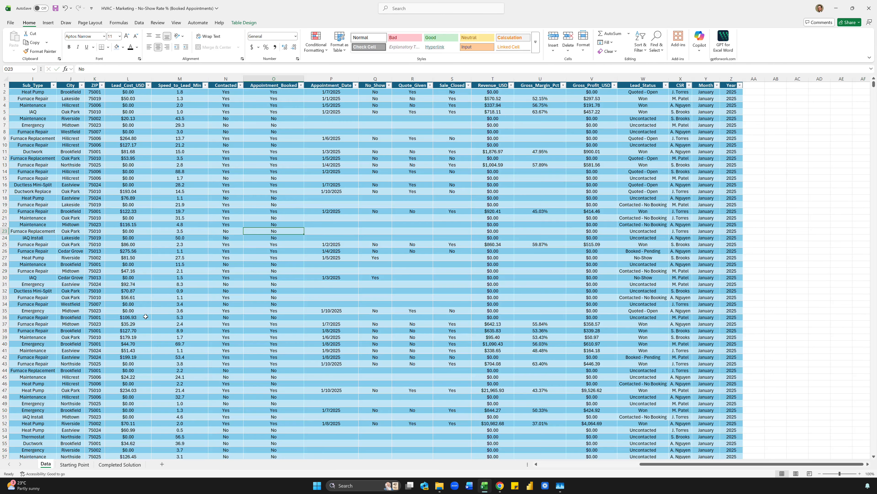
pyautogui.click(376, 219)
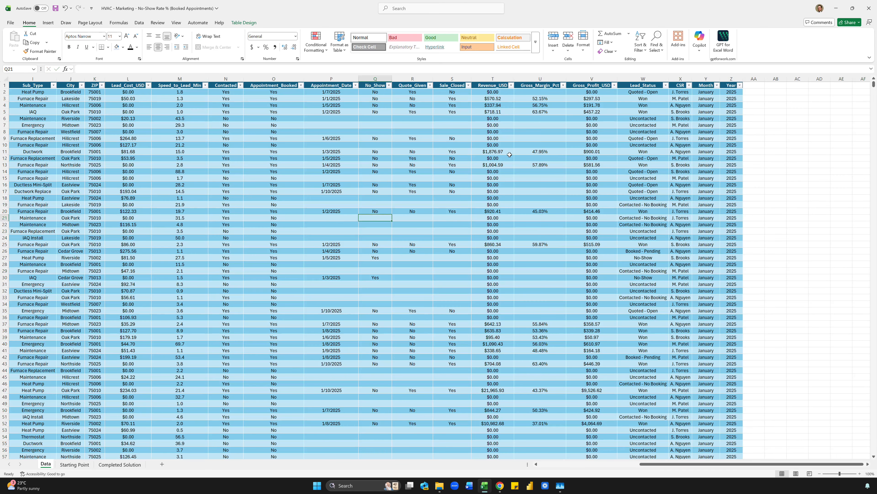
pyautogui.hscroll(-5, 698, 168)
pyautogui.click(235, 100)
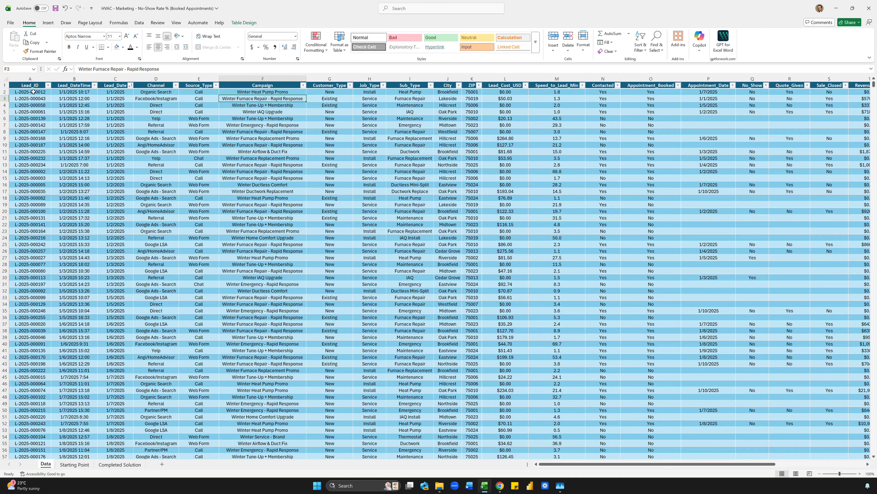
pyautogui.moveTo(33, 92); pyautogui.dragTo(556, 238)
pyautogui.click(557, 191)
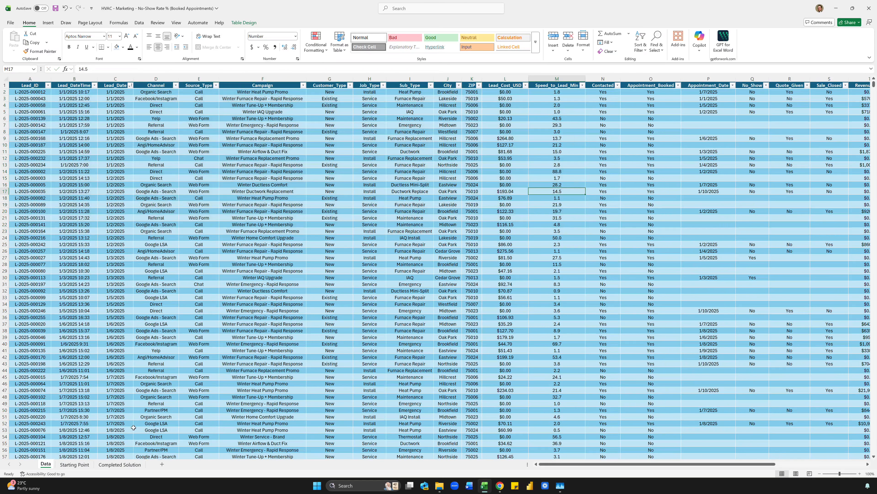
pyautogui.click(101, 464)
pyautogui.click(122, 435)
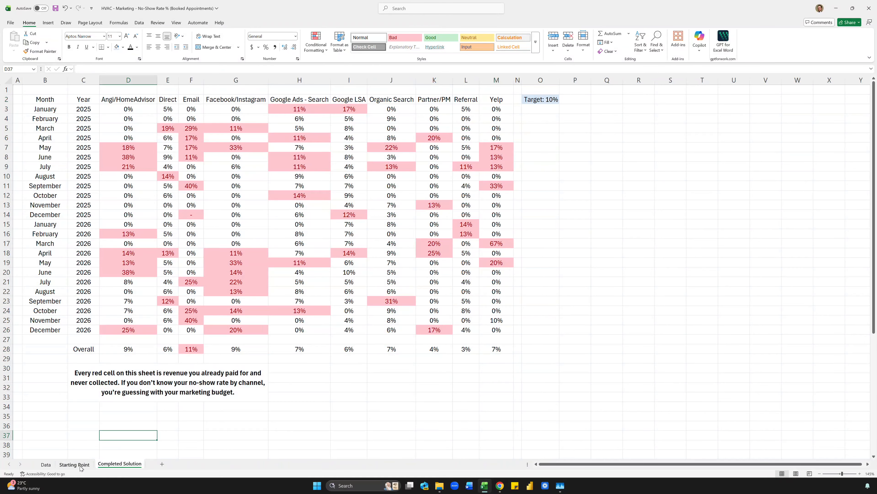
pyautogui.click(74, 465)
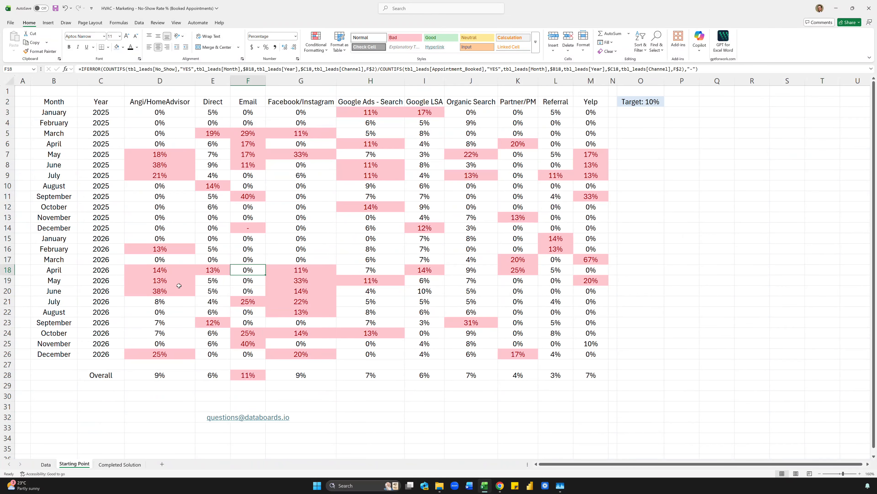